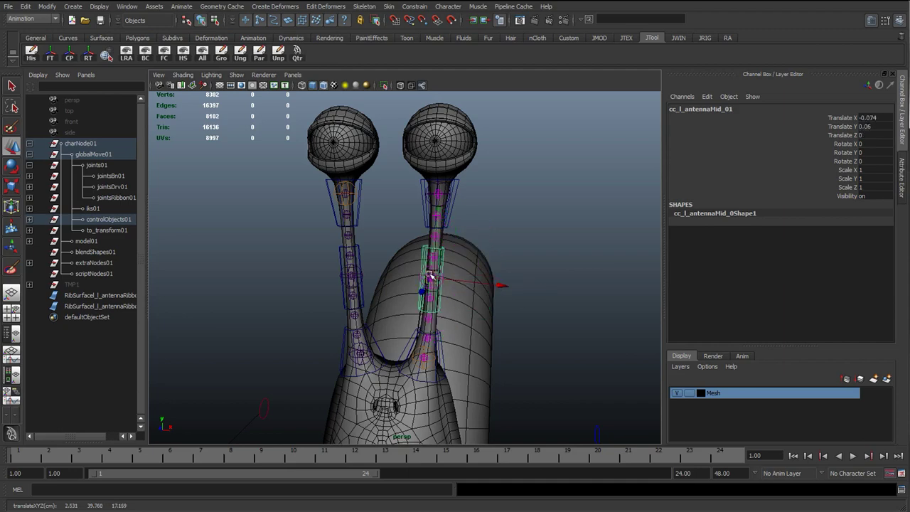
- Undo the last move of the left antenna's middle control and clear the selection
{"action": "key", "text": "ctrl+z"}
{"action": "left_click", "coordinate": [551, 247]}
{"action": "scroll", "coordinate": [502, 251], "scroll_direction": "down", "scroll_amount": 3}
{"action": "middle_click_drag", "start_coordinate": [497, 333], "coordinate": [468, 227], "text": "alt"}
{"action": "scroll", "coordinate": [427, 362], "scroll_direction": "down", "scroll_amount": 3}
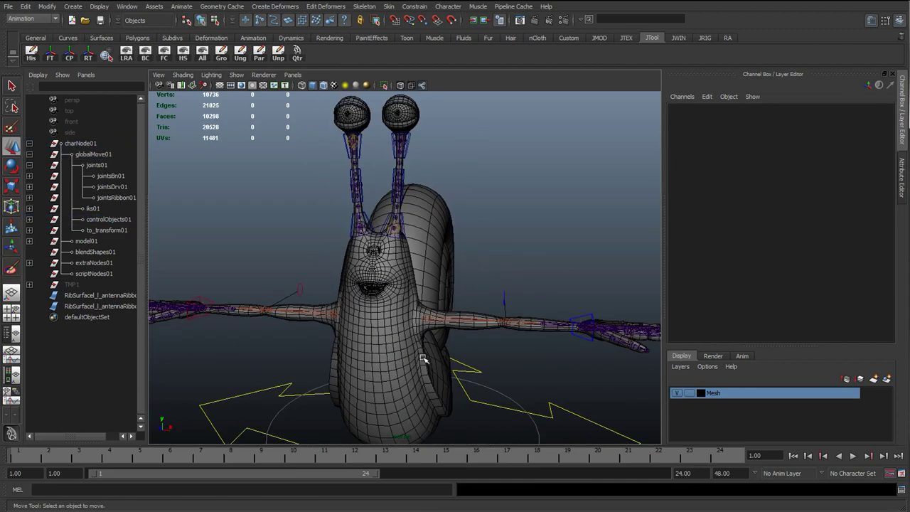
- Examine the snail's body and shell from the front, three-quarter and side to study the unrigged torso
{"action": "left_click_drag", "start_coordinate": [427, 362], "coordinate": [360, 348], "text": "alt"}
{"action": "middle_click_drag", "start_coordinate": [416, 347], "coordinate": [361, 295], "text": "alt"}
{"action": "left_click_drag", "start_coordinate": [360, 294], "coordinate": [380, 325], "text": "alt"}
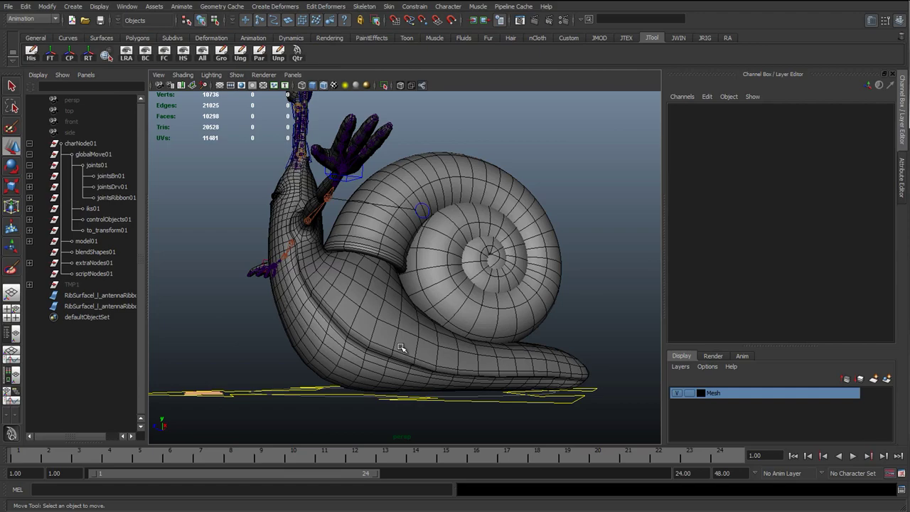
{"action": "right_click_drag", "start_coordinate": [279, 299], "coordinate": [346, 325], "text": "alt"}
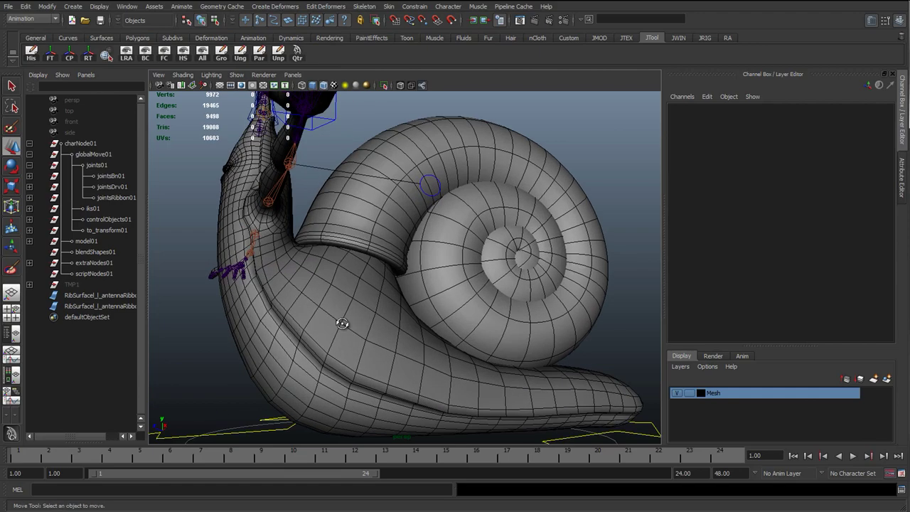
{"action": "left_click_drag", "start_coordinate": [345, 325], "coordinate": [362, 299], "text": "alt"}
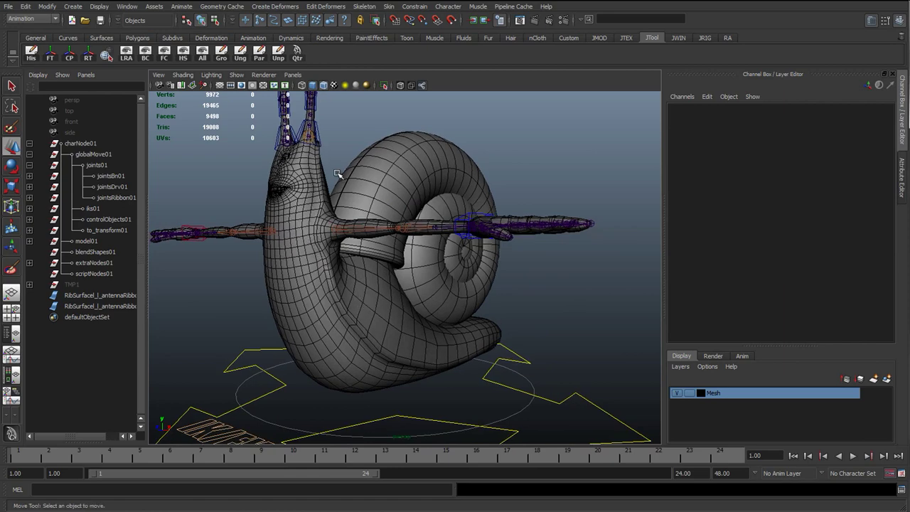
{"action": "left_click_drag", "start_coordinate": [308, 270], "coordinate": [299, 254], "text": "alt"}
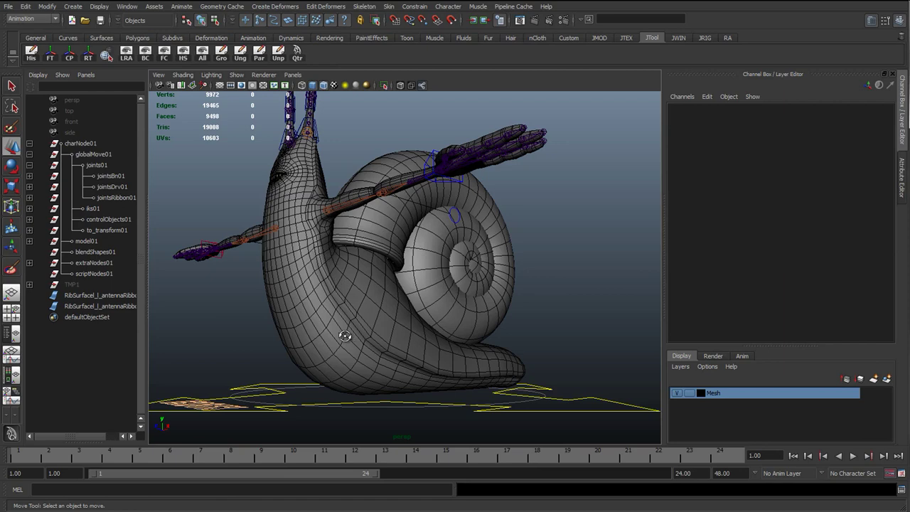
{"action": "left_click_drag", "start_coordinate": [346, 336], "coordinate": [228, 276], "text": "alt"}
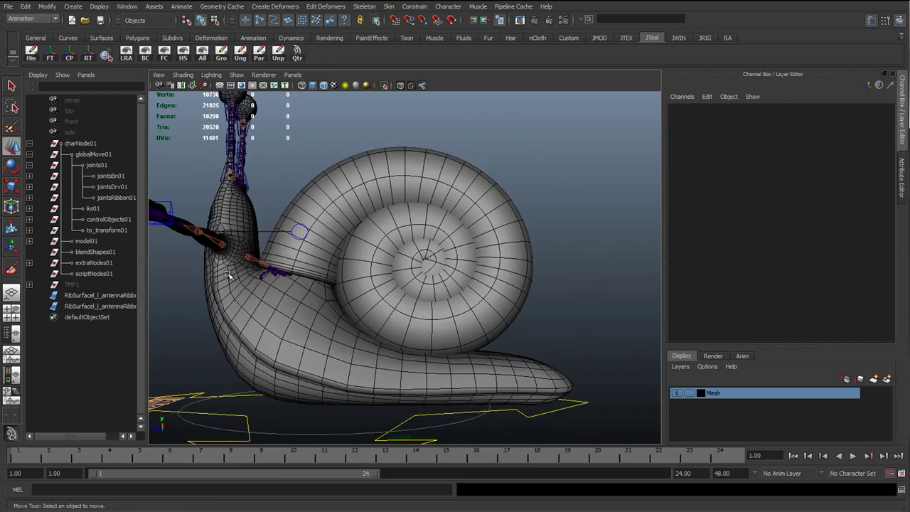
{"action": "left_click_drag", "start_coordinate": [305, 251], "coordinate": [350, 225], "text": "alt"}
{"action": "left_click_drag", "start_coordinate": [422, 344], "coordinate": [320, 199], "text": "alt"}
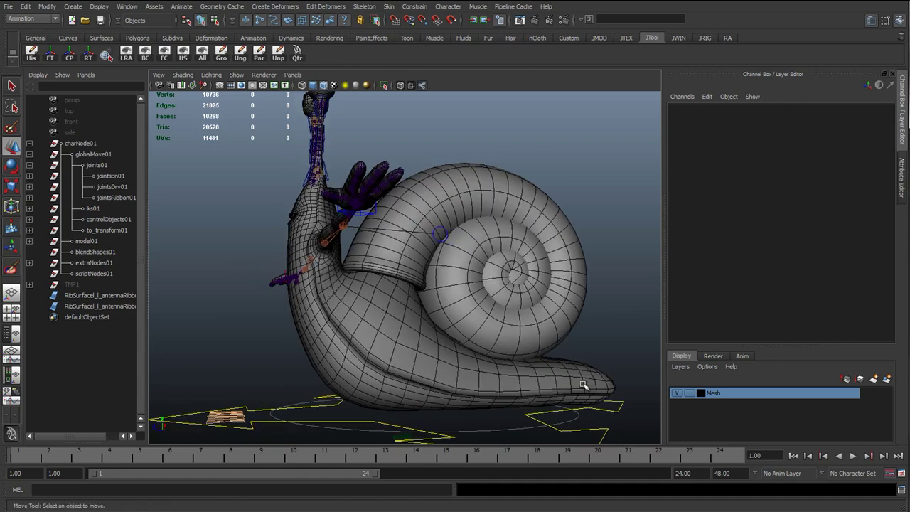
{"action": "left_click_drag", "start_coordinate": [355, 268], "coordinate": [335, 246], "text": "alt"}
{"action": "middle_click_drag", "start_coordinate": [335, 246], "coordinate": [339, 156], "text": "alt"}
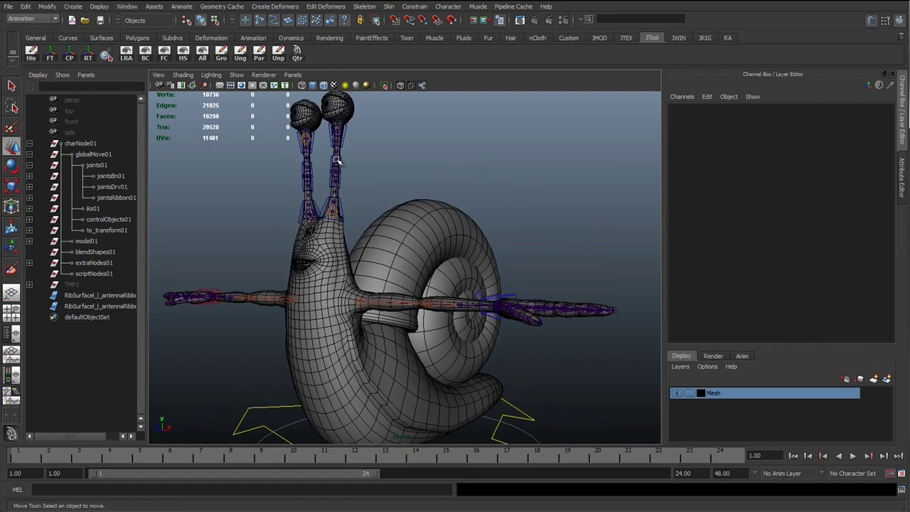
{"action": "left_click_drag", "start_coordinate": [374, 348], "coordinate": [293, 165], "text": "alt"}
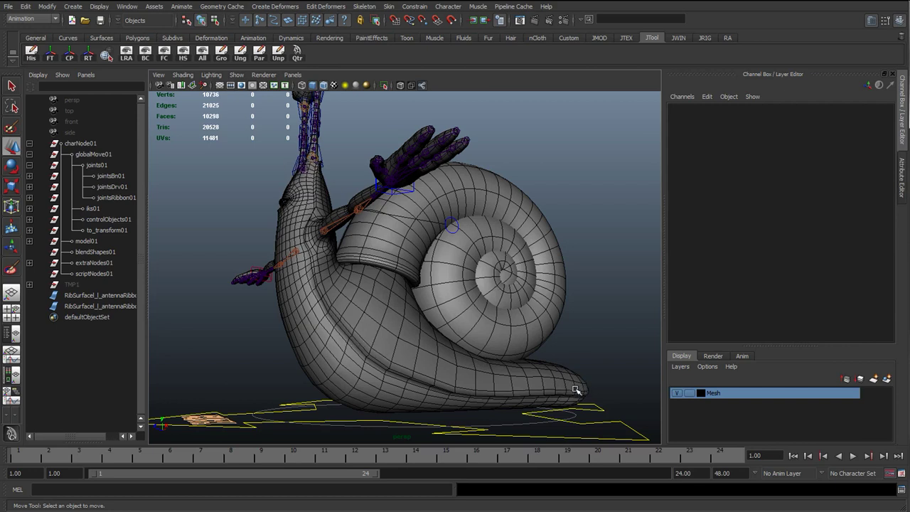
- Inspect the driver joint at the base of the left antenna, then clear the selection
{"action": "left_click_drag", "start_coordinate": [450, 372], "coordinate": [519, 372], "text": "alt"}
{"action": "middle_click_drag", "start_coordinate": [400, 266], "coordinate": [426, 377], "text": "alt"}
{"action": "right_click_drag", "start_coordinate": [491, 356], "coordinate": [569, 354], "text": "alt"}
{"action": "middle_click_drag", "start_coordinate": [356, 254], "coordinate": [390, 306], "text": "alt"}
{"action": "right_click_drag", "start_coordinate": [404, 317], "coordinate": [416, 317], "text": "alt"}
{"action": "left_click_drag", "start_coordinate": [359, 315], "coordinate": [391, 317], "text": "alt"}
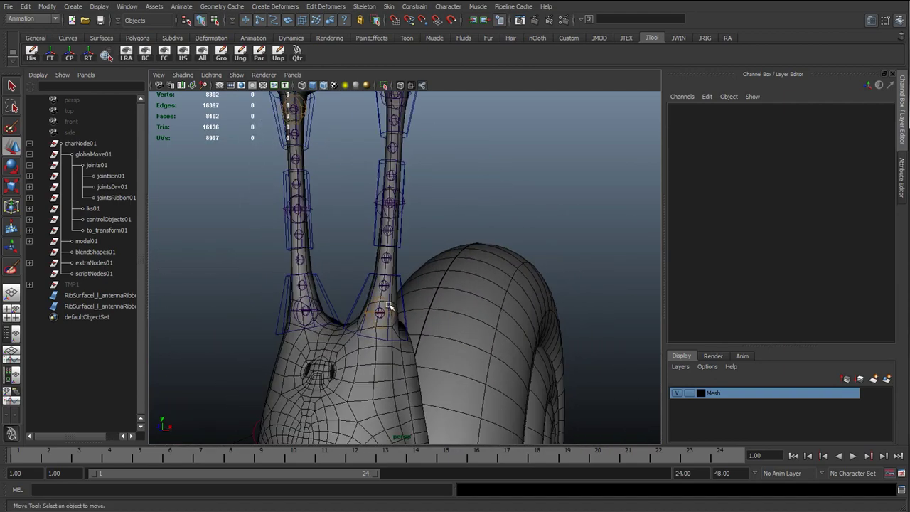
{"action": "left_click", "coordinate": [389, 305]}
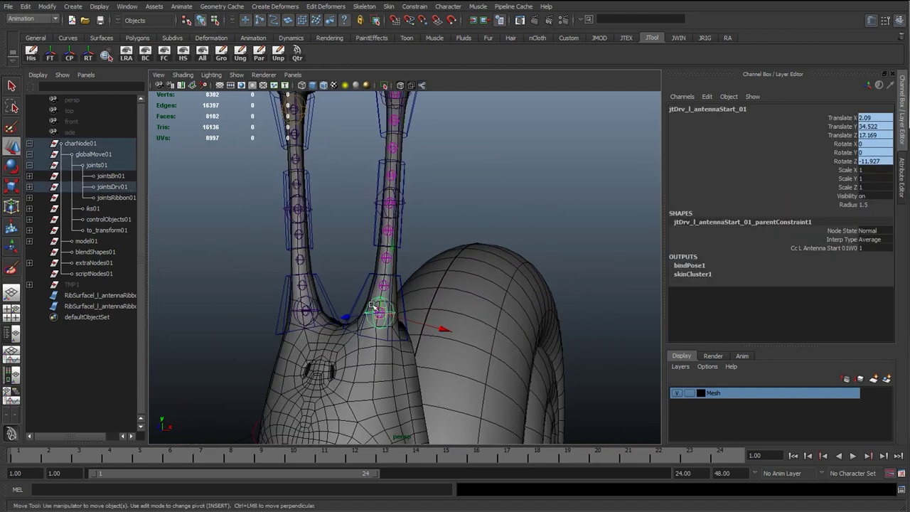
{"action": "left_click", "coordinate": [485, 173]}
- Review the curve of the snail's body from head to tail, along with the arms and shell, from several angles
{"action": "right_click_drag", "start_coordinate": [485, 173], "coordinate": [417, 319], "text": "alt"}
{"action": "middle_click_drag", "start_coordinate": [417, 319], "coordinate": [317, 213], "text": "alt"}
{"action": "left_click_drag", "start_coordinate": [317, 214], "coordinate": [289, 178], "text": "alt"}
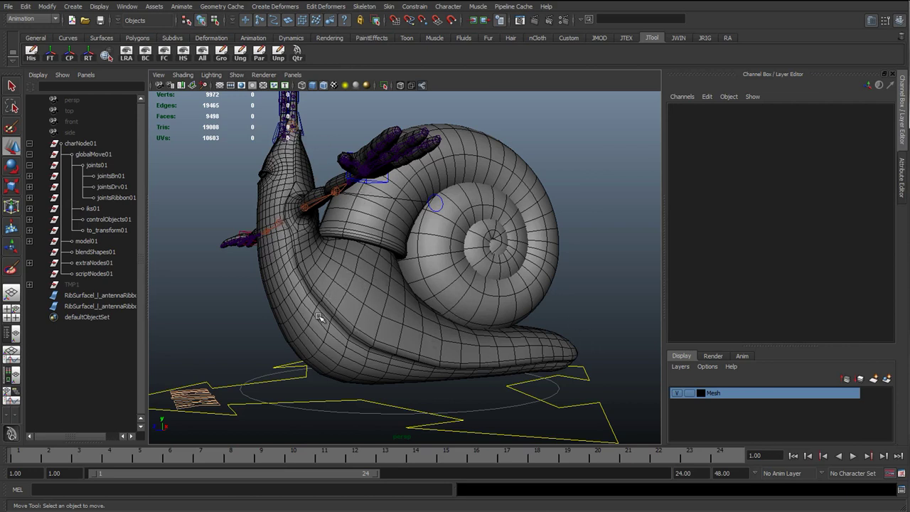
{"action": "left_click_drag", "start_coordinate": [320, 241], "coordinate": [348, 240], "text": "alt"}
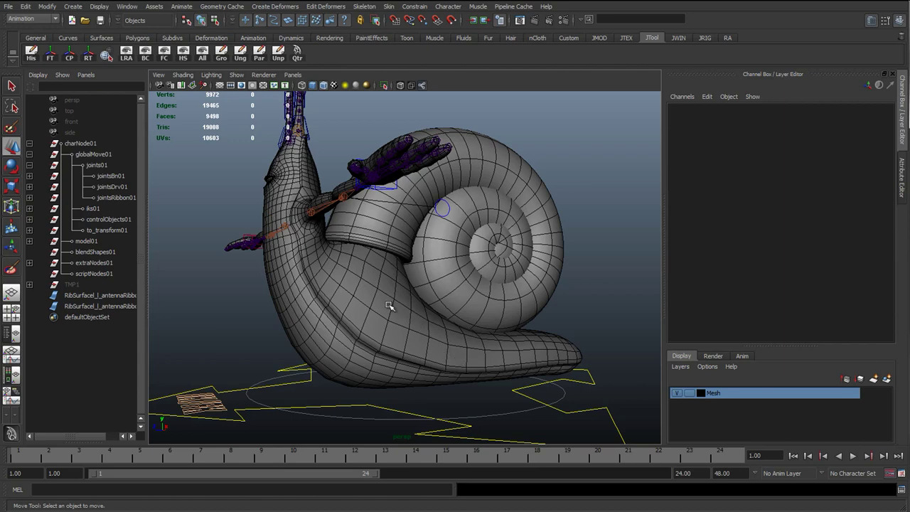
{"action": "left_click_drag", "start_coordinate": [391, 306], "coordinate": [242, 323], "text": "alt"}
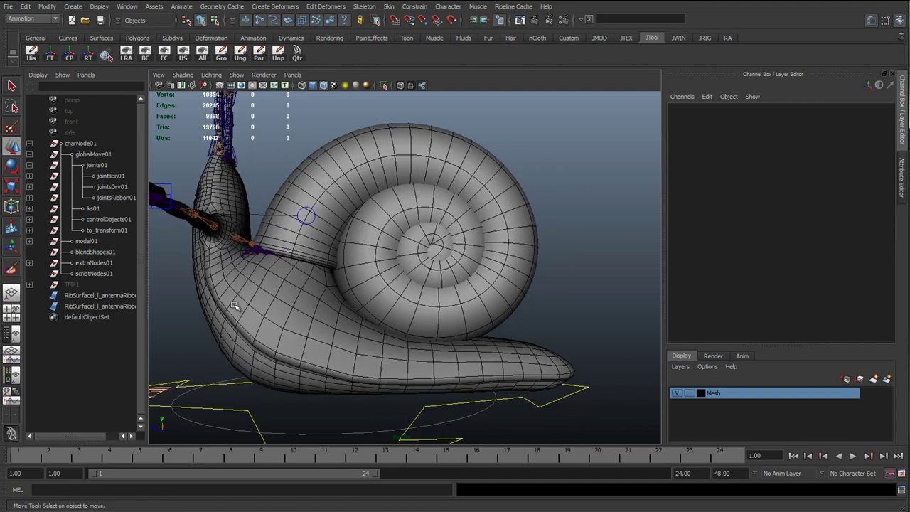
{"action": "left_click_drag", "start_coordinate": [260, 285], "coordinate": [350, 281], "text": "alt"}
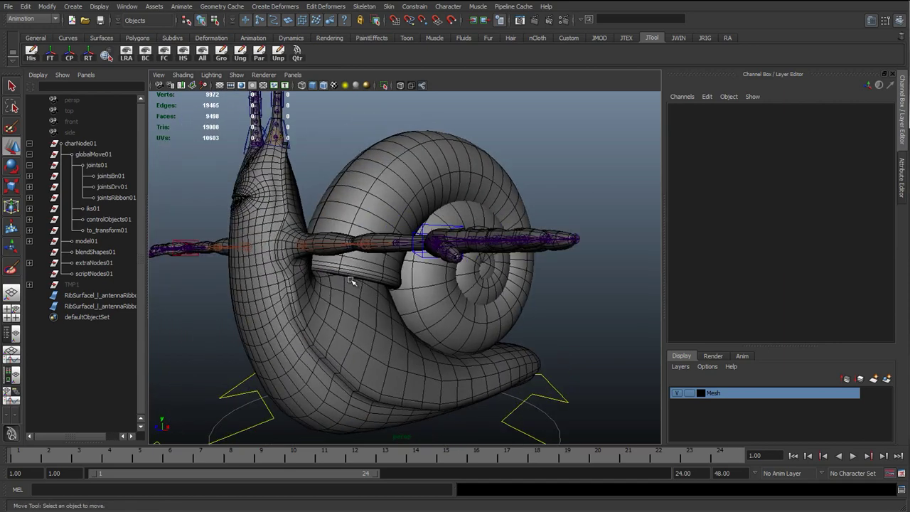
{"action": "scroll", "coordinate": [337, 318], "scroll_direction": "down", "scroll_amount": 2}
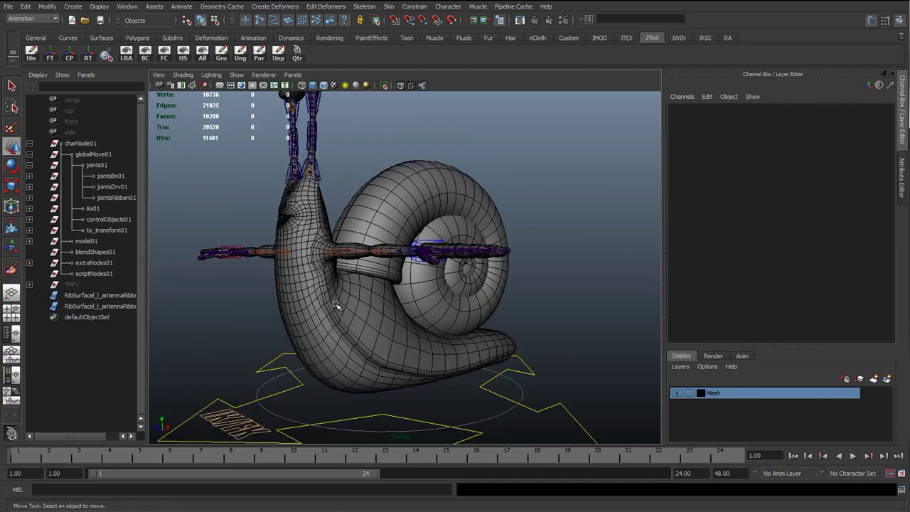
{"action": "left_click_drag", "start_coordinate": [342, 276], "coordinate": [350, 299], "text": "alt"}
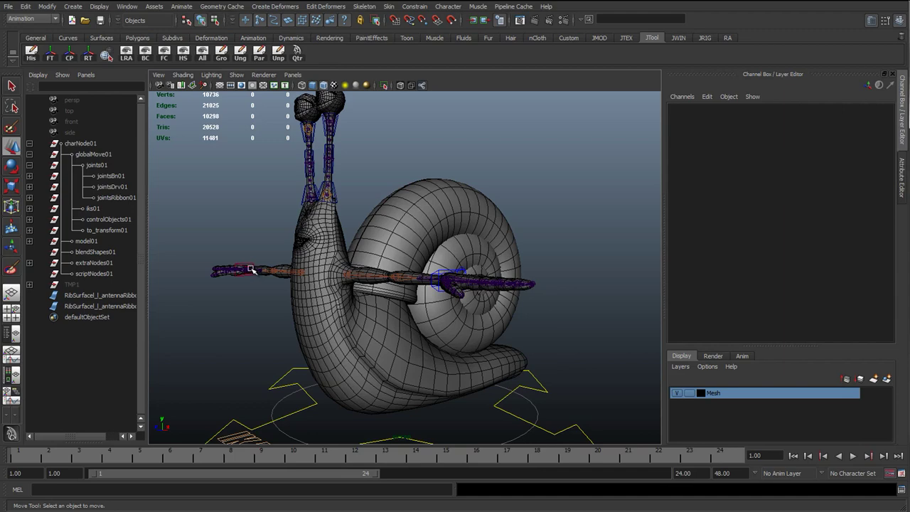
{"action": "left_click_drag", "start_coordinate": [287, 279], "coordinate": [331, 311], "text": "alt"}
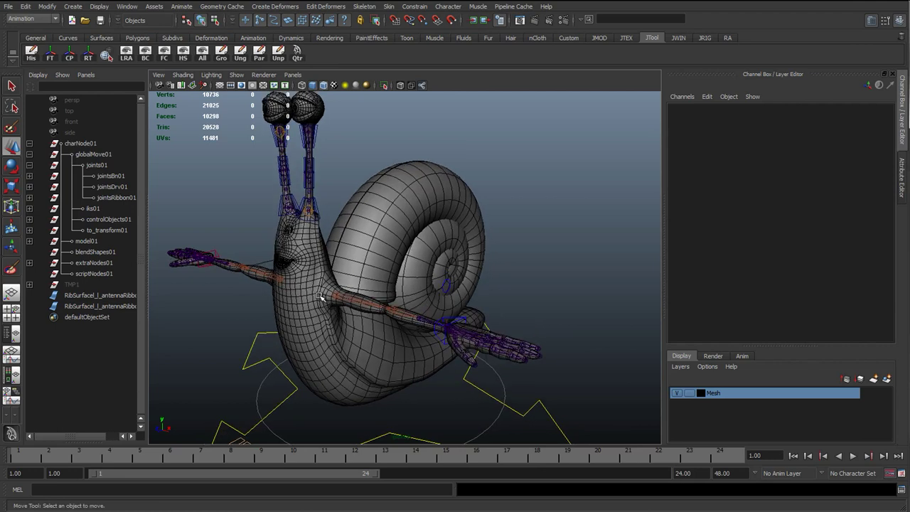
{"action": "left_click_drag", "start_coordinate": [335, 330], "coordinate": [362, 338], "text": "alt"}
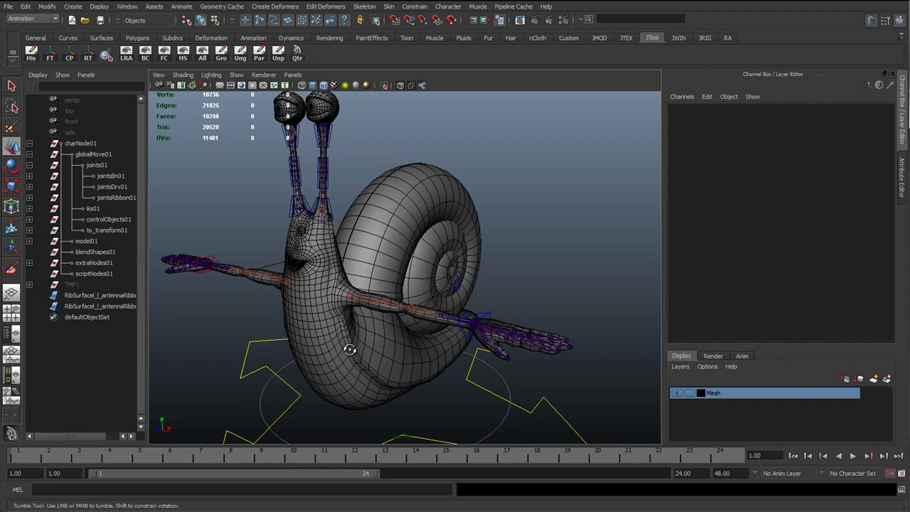
{"action": "left_click_drag", "start_coordinate": [349, 347], "coordinate": [313, 306], "text": "alt"}
{"action": "right_click_drag", "start_coordinate": [312, 335], "coordinate": [341, 358], "text": "alt"}
{"action": "left_click_drag", "start_coordinate": [342, 357], "coordinate": [313, 272], "text": "alt"}
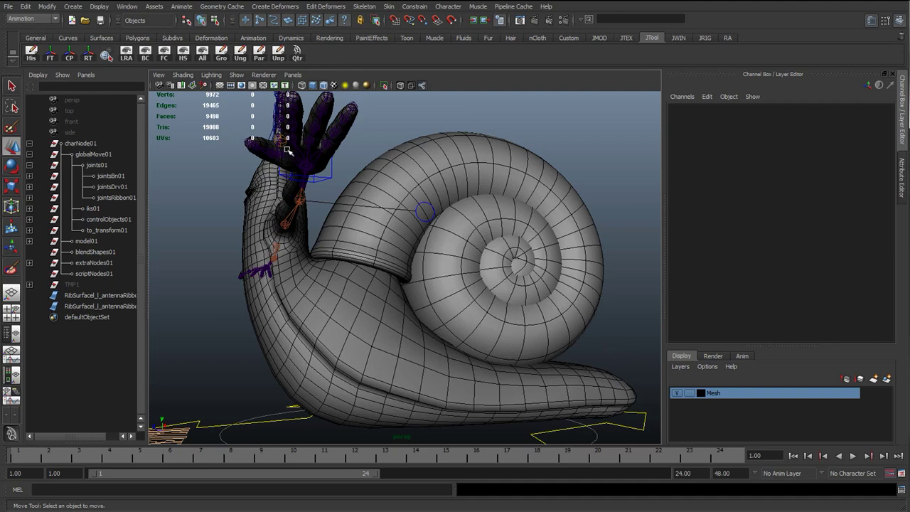
{"action": "left_click_drag", "start_coordinate": [320, 245], "coordinate": [338, 274], "text": "alt"}
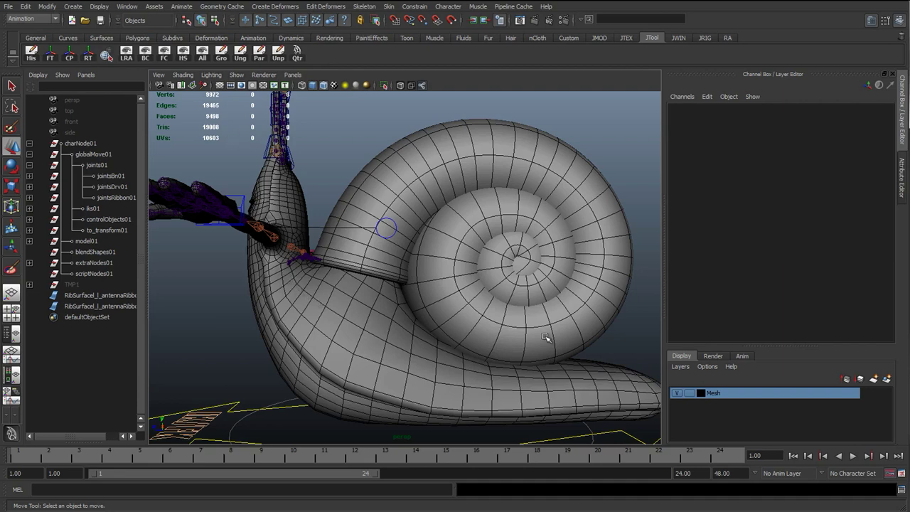
{"action": "left_click_drag", "start_coordinate": [542, 335], "coordinate": [550, 283], "text": "alt"}
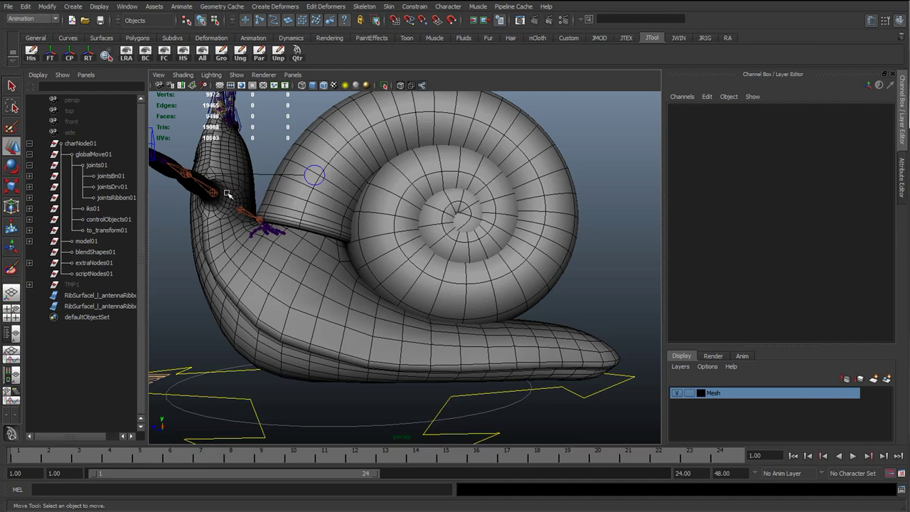
{"action": "left_click_drag", "start_coordinate": [270, 207], "coordinate": [408, 284], "text": "alt"}
{"action": "right_click_drag", "start_coordinate": [408, 284], "coordinate": [250, 150], "text": "alt"}
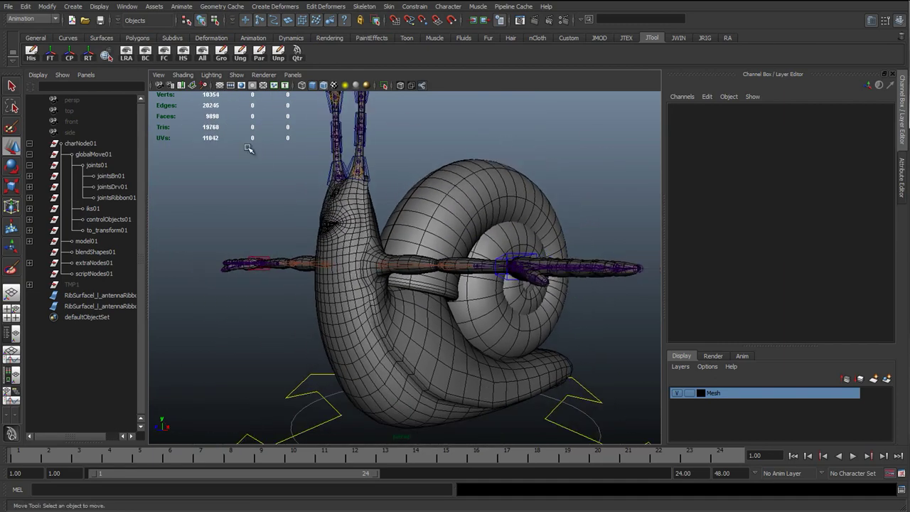
- With the Mesh layer hidden and the grid displayed, create a NURBS plane at the grid origin
{"action": "left_click", "coordinate": [676, 393]}
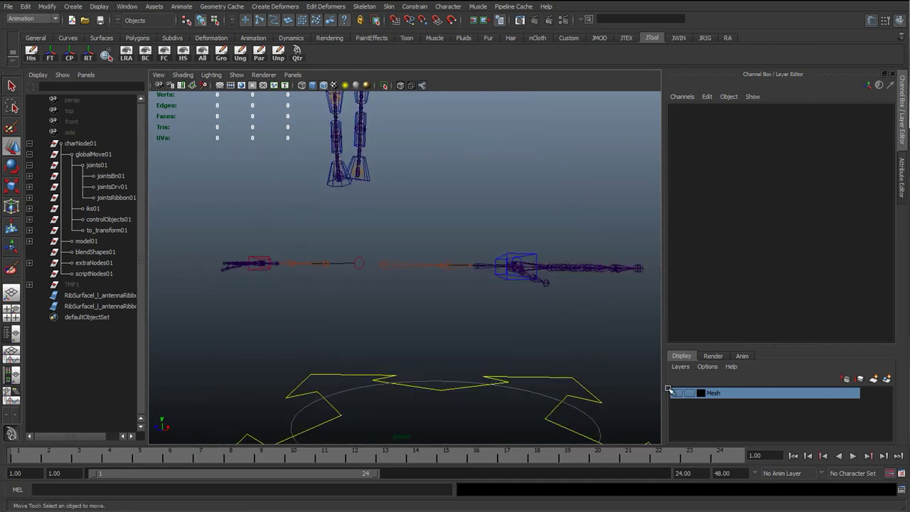
{"action": "left_click", "coordinate": [72, 7]}
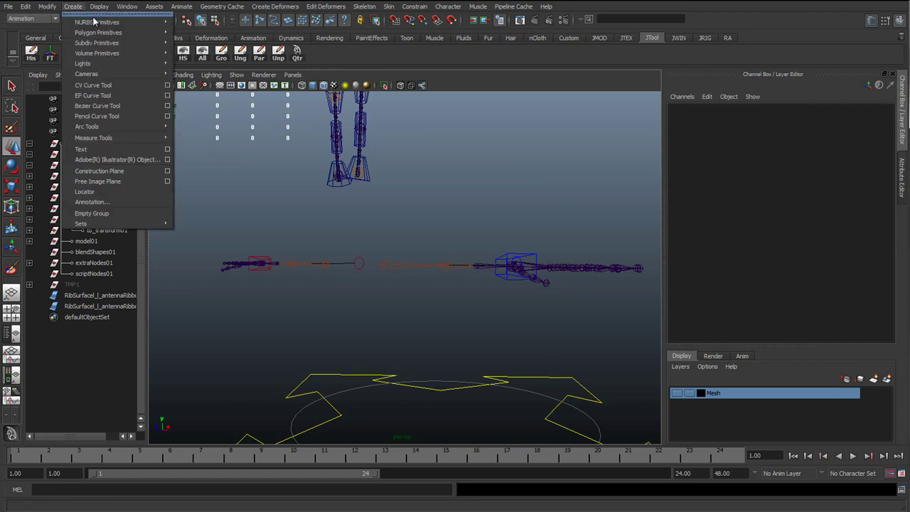
{"action": "mouse_move", "coordinate": [128, 33]}
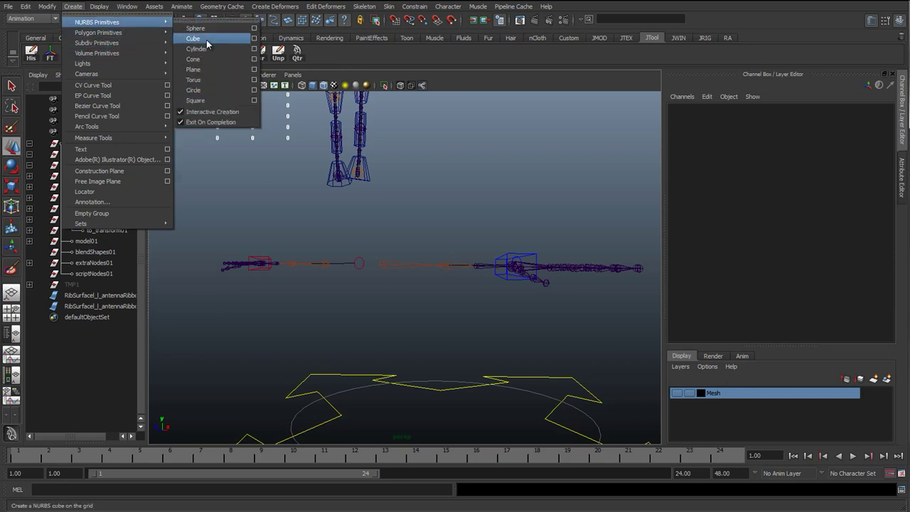
{"action": "left_click", "coordinate": [248, 72]}
{"action": "left_click_drag", "start_coordinate": [406, 398], "coordinate": [200, 130], "text": "alt"}
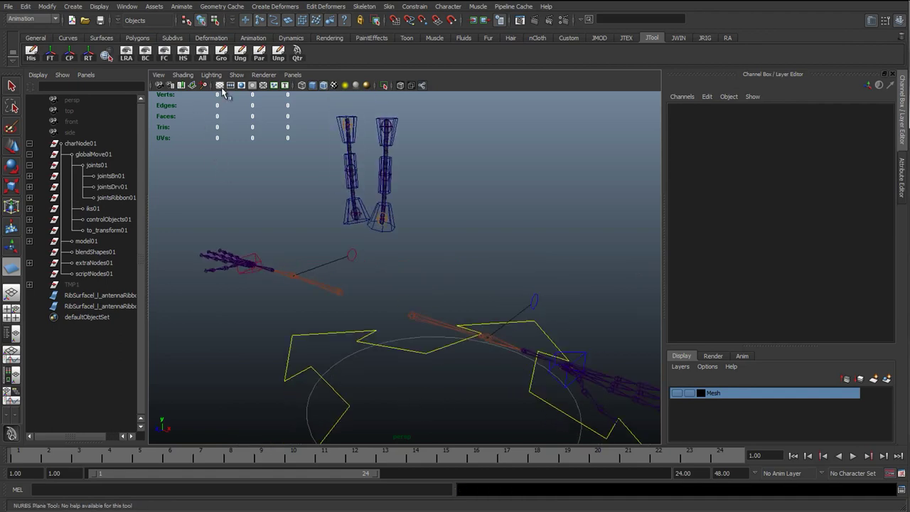
{"action": "left_click", "coordinate": [220, 86]}
{"action": "left_click_drag", "start_coordinate": [434, 299], "coordinate": [412, 242], "text": "alt"}
{"action": "right_click_drag", "start_coordinate": [408, 305], "coordinate": [439, 337], "text": "alt"}
{"action": "left_click_drag", "start_coordinate": [438, 337], "coordinate": [439, 315], "text": "alt"}
{"action": "right_click_drag", "start_coordinate": [439, 315], "coordinate": [423, 329], "text": "alt"}
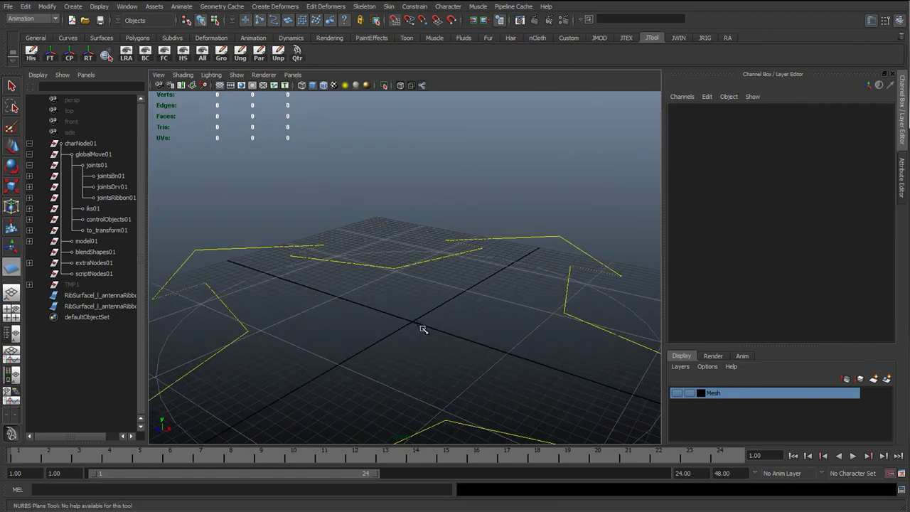
{"action": "left_click", "coordinate": [420, 328]}
{"action": "key", "text": "w"}
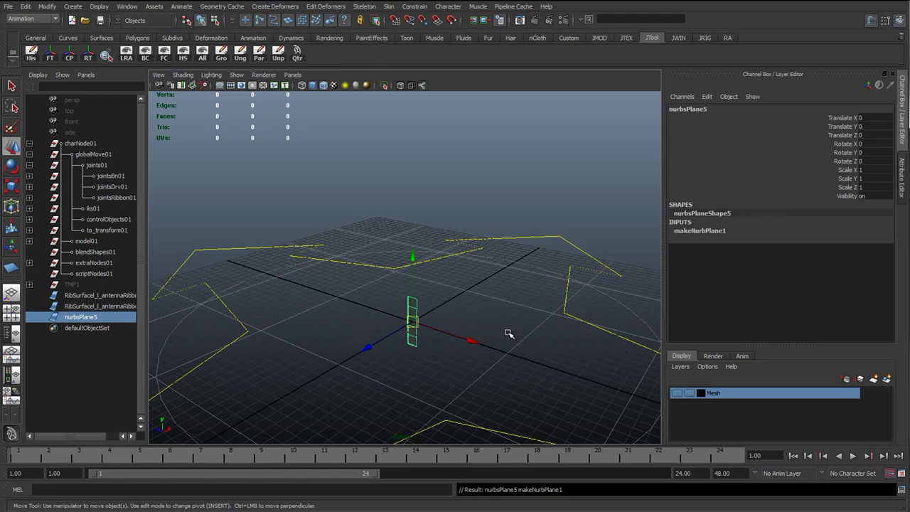
- Show the Mesh layer in wireframe and set its display type to Reference
{"action": "left_click", "coordinate": [674, 393]}
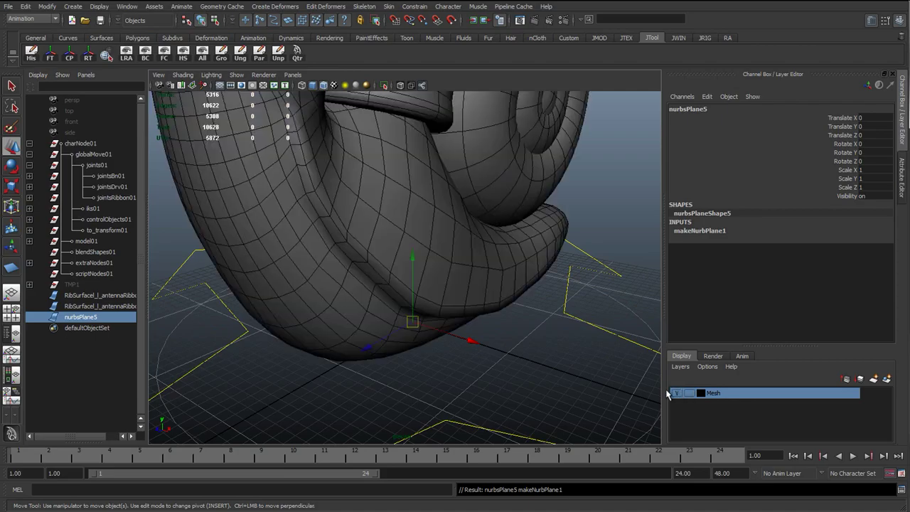
{"action": "left_click_drag", "start_coordinate": [467, 320], "coordinate": [460, 315], "text": "alt"}
{"action": "key", "text": "4"}
{"action": "mouse_move", "coordinate": [507, 335]}
{"action": "left_mouse_down", "text": "alt"}
{"action": "mouse_move", "coordinate": [410, 331]}
{"action": "mouse_move", "coordinate": [533, 349]}
{"action": "left_mouse_up", "text": "alt"}
{"action": "left_click", "coordinate": [689, 394]}
{"action": "left_click", "coordinate": [689, 393]}
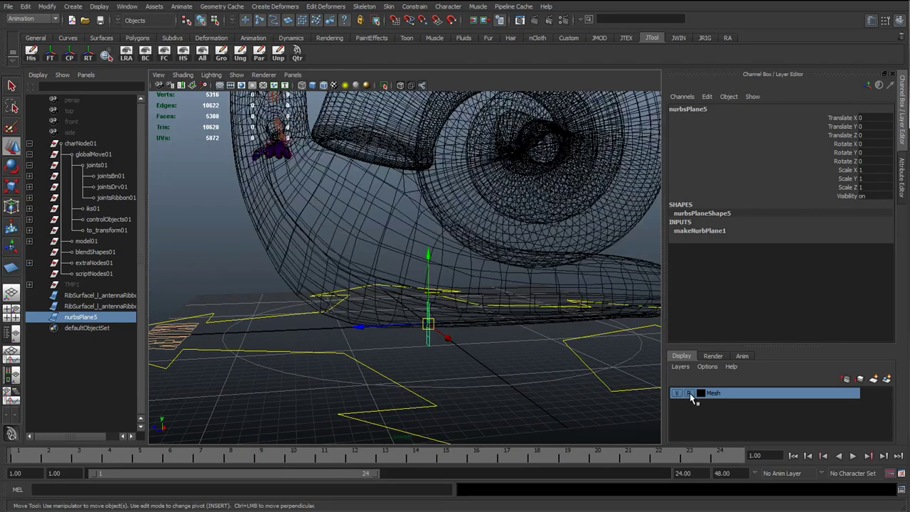
- In the side view, rotate the NURBS plane about 51 degrees around X
{"action": "right_click_drag", "start_coordinate": [489, 331], "coordinate": [432, 310], "text": "alt"}
{"action": "middle_click_drag", "start_coordinate": [432, 310], "coordinate": [426, 329], "text": "alt"}
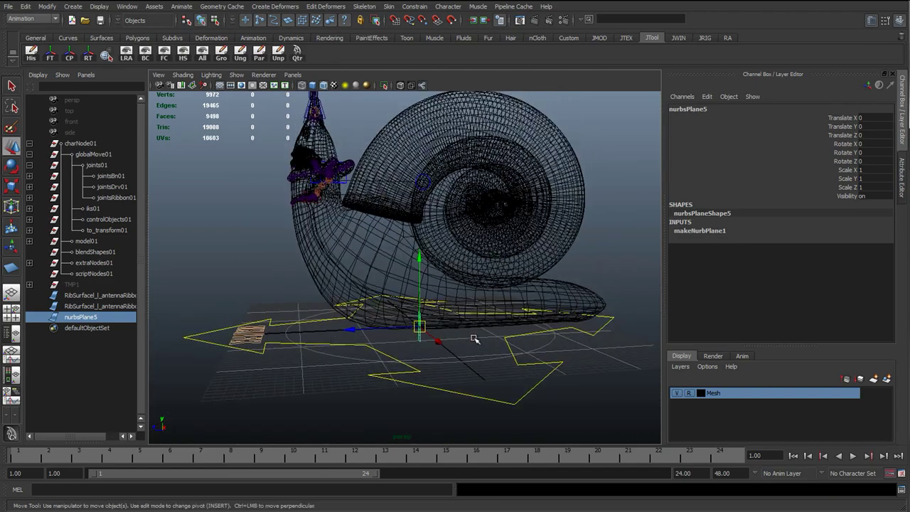
{"action": "key", "text": "space"}
{"action": "left_click_drag", "start_coordinate": [474, 339], "coordinate": [500, 339]}
{"action": "right_click_drag", "start_coordinate": [484, 359], "coordinate": [401, 232], "text": "alt"}
{"action": "middle_click_drag", "start_coordinate": [401, 232], "coordinate": [315, 277], "text": "alt"}
{"action": "scroll", "coordinate": [315, 277], "scroll_direction": "down", "scroll_amount": 2}
{"action": "key", "text": "e"}
{"action": "key", "text": "w"}
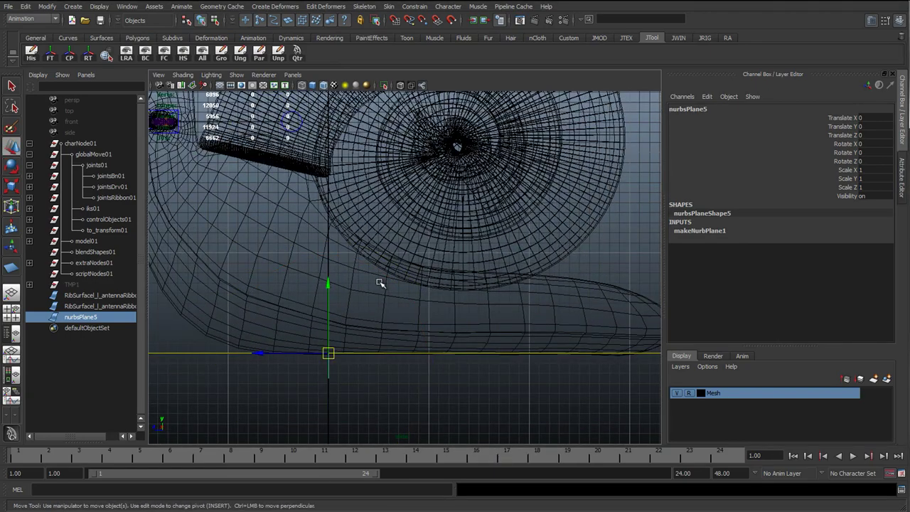
{"action": "key", "text": "e"}
{"action": "left_click_drag", "start_coordinate": [384, 273], "coordinate": [305, 258]}
- Move the rotated NURBS plane into the snail's lower body, at about Y 7.46 and Z 5.73
{"action": "key", "text": "w"}
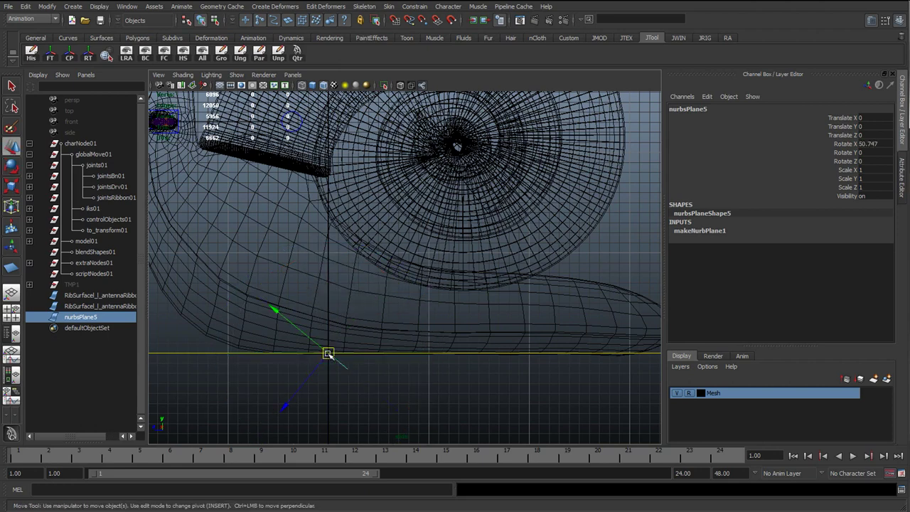
{"action": "left_click_drag", "start_coordinate": [329, 353], "coordinate": [270, 278]}
{"action": "scroll", "coordinate": [288, 294], "scroll_direction": "down", "scroll_amount": 1}
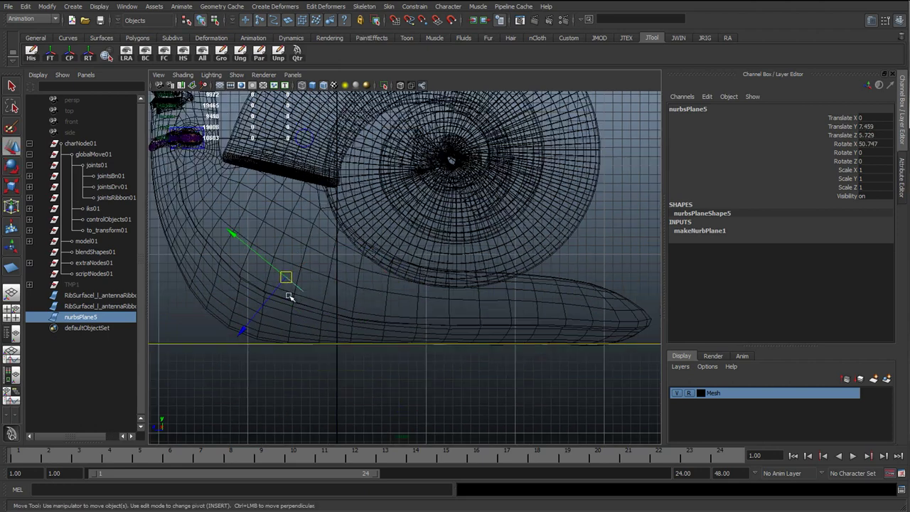
- Stand the NURBS plane upright with zero rotation and scale 9.22, placed below the head at about Y 10.66 and Z 17
{"action": "middle_click_drag", "start_coordinate": [290, 296], "coordinate": [370, 367], "text": "alt"}
{"action": "left_click_drag", "start_coordinate": [369, 352], "coordinate": [474, 334]}
{"action": "key", "text": "r"}
{"action": "key", "text": "w"}
{"action": "left_click_drag", "start_coordinate": [287, 301], "coordinate": [266, 321]}
{"action": "middle_click_drag", "start_coordinate": [307, 326], "coordinate": [342, 354], "text": "alt"}
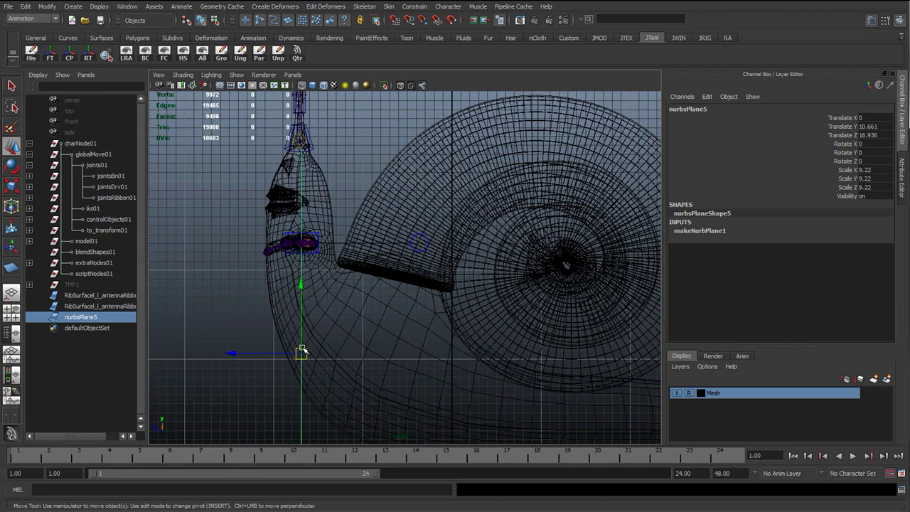
{"action": "left_click_drag", "start_coordinate": [238, 352], "coordinate": [233, 352]}
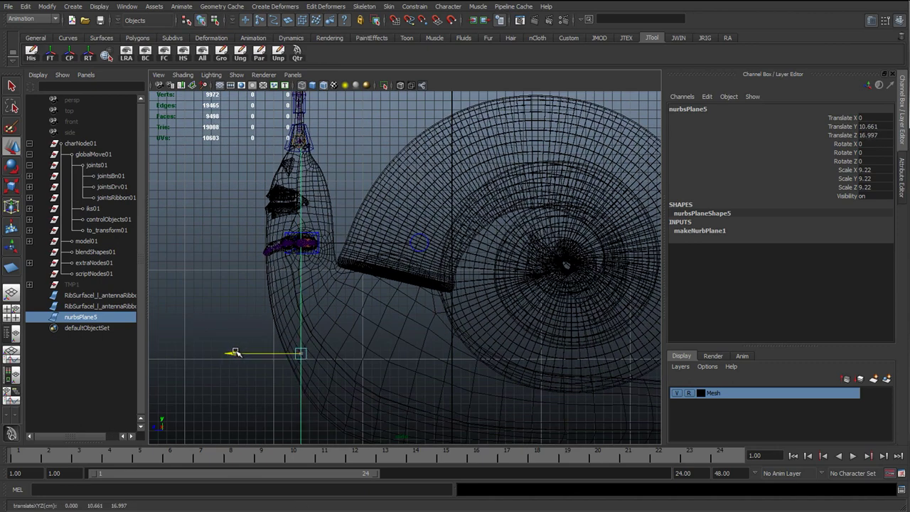
{"action": "left_click_drag", "start_coordinate": [235, 353], "coordinate": [234, 353]}
- Rotate the plane's lower CV rows and move them back to the tail so the plane curves along the body
{"action": "middle_click_drag", "start_coordinate": [328, 356], "coordinate": [268, 178], "text": "alt"}
{"action": "scroll", "coordinate": [313, 305], "scroll_direction": "down", "scroll_amount": 1}
{"action": "right_click_drag", "start_coordinate": [285, 327], "coordinate": [252, 325]}
{"action": "left_click_drag", "start_coordinate": [247, 311], "coordinate": [285, 335]}
{"action": "middle_click_drag", "start_coordinate": [299, 295], "coordinate": [584, 347], "text": "alt"}
{"action": "key", "text": "e"}
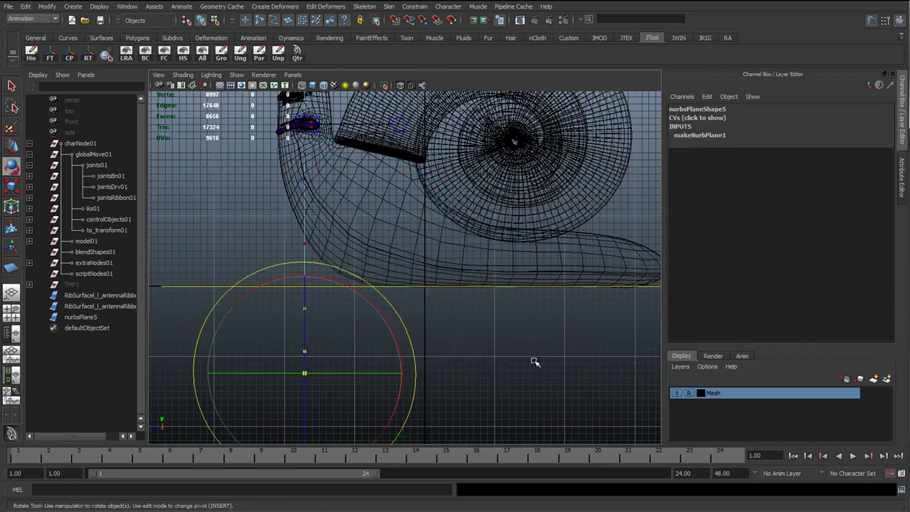
{"action": "middle_click_drag", "start_coordinate": [533, 362], "coordinate": [483, 185]}
{"action": "key", "text": "w"}
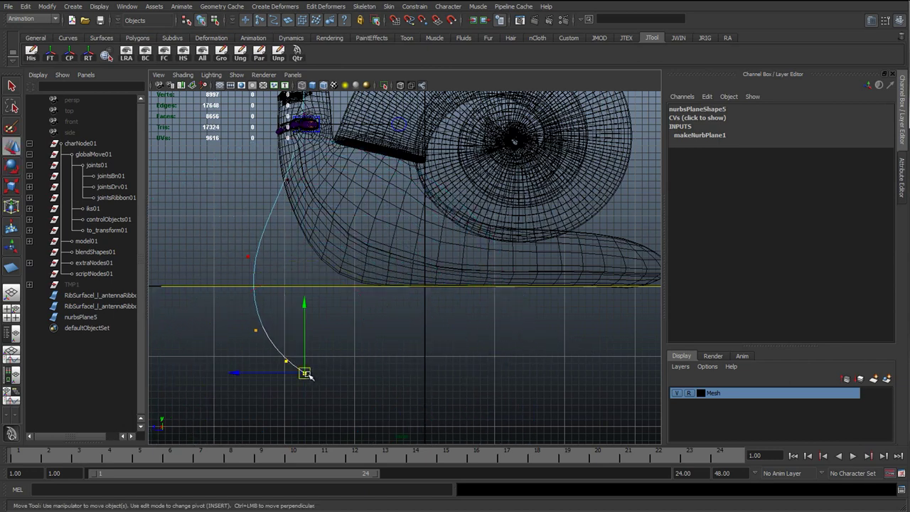
{"action": "left_click_drag", "start_coordinate": [308, 374], "coordinate": [646, 275]}
- Rotate the tail-end CV rows to follow the foot and move the end to the tail tip, at about Z -34.61
{"action": "key", "text": "f"}
{"action": "key", "text": "e"}
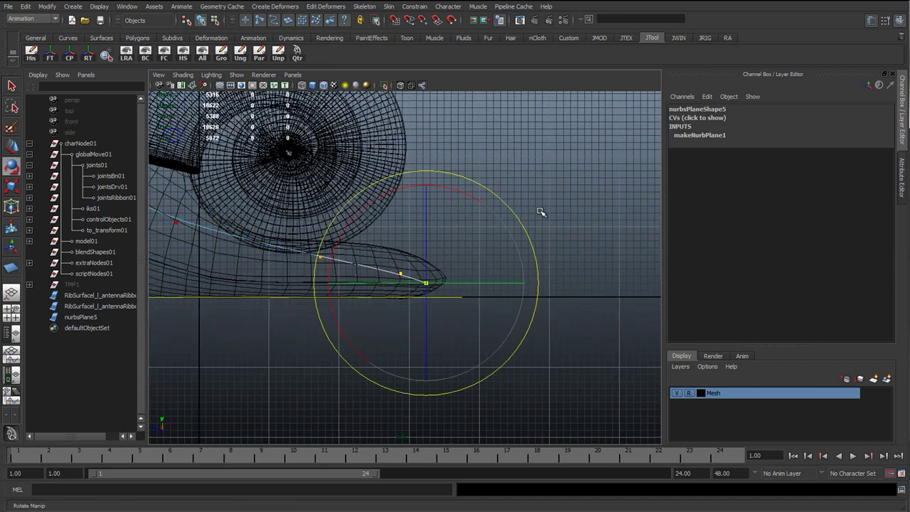
{"action": "mouse_move", "coordinate": [540, 212]}
{"action": "middle_mouse_down"}
{"action": "mouse_move", "coordinate": [535, 191]}
{"action": "mouse_move", "coordinate": [557, 206]}
{"action": "middle_mouse_up"}
{"action": "right_click_drag", "start_coordinate": [427, 283], "coordinate": [475, 283], "text": "alt"}
{"action": "key", "text": "w"}
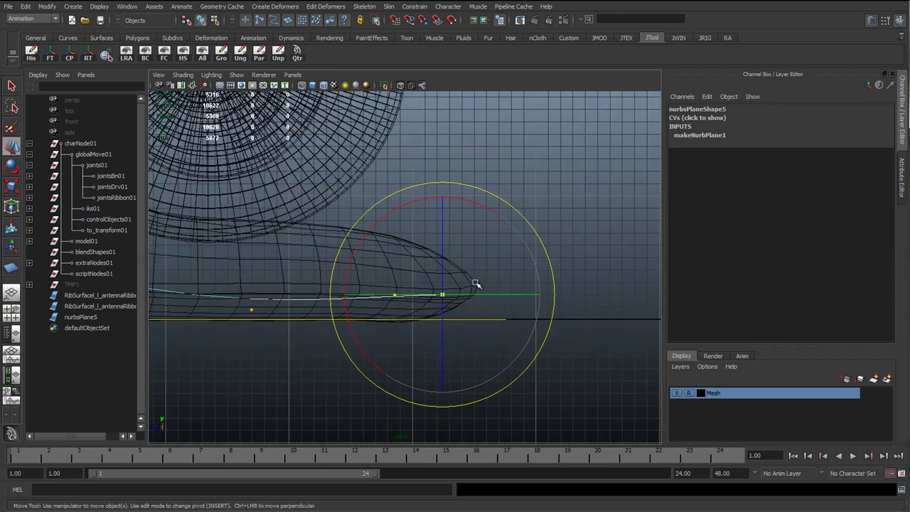
{"action": "left_click_drag", "start_coordinate": [447, 294], "coordinate": [476, 293]}
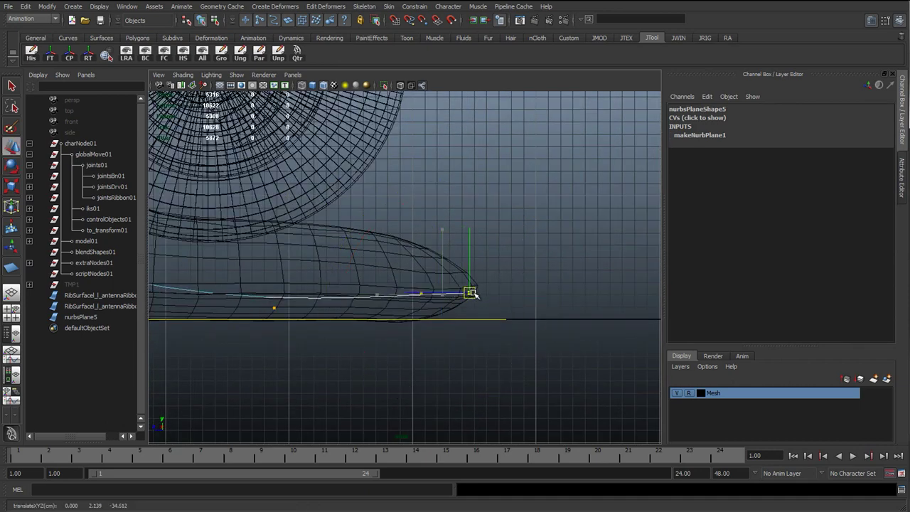
{"action": "key", "text": "e"}
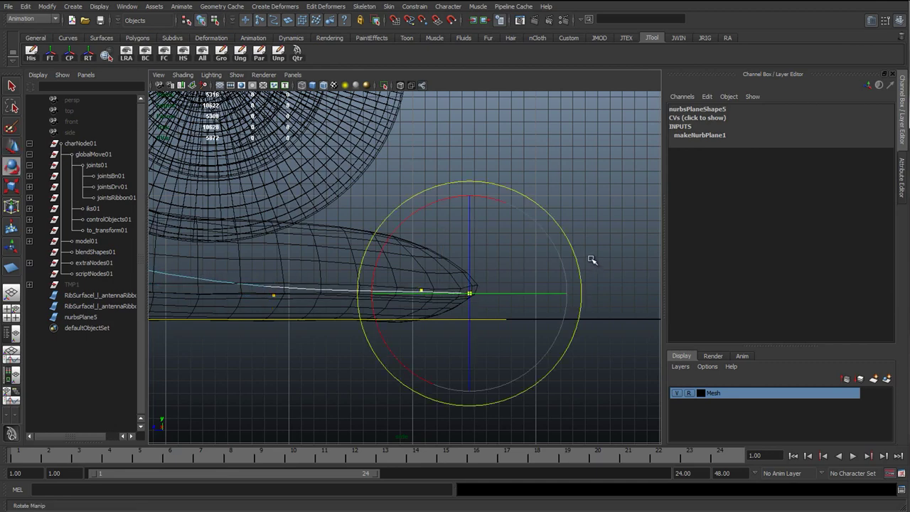
{"action": "key", "text": "w"}
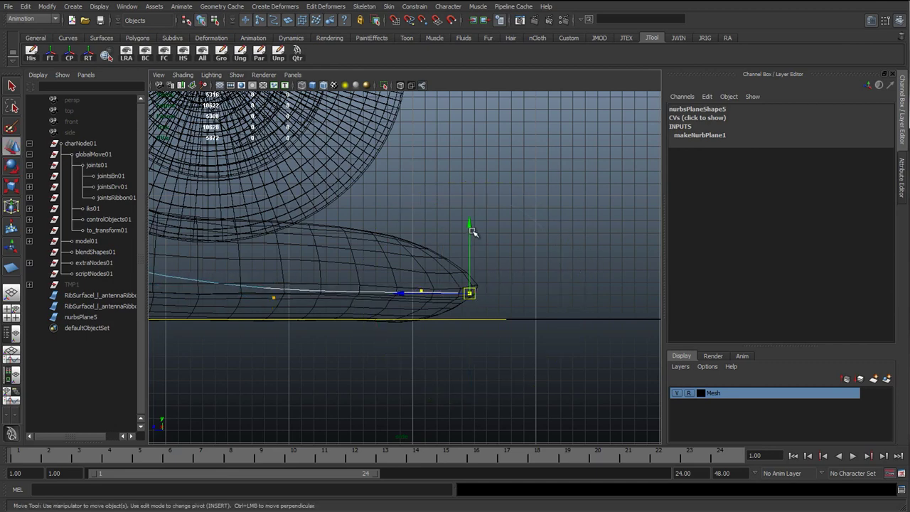
{"action": "left_click", "coordinate": [421, 278]}
- Shift the two middle CV rows outward along the body's bend, placing the lower one at about Y 3.17 and Z 6.95
{"action": "right_click_drag", "start_coordinate": [425, 296], "coordinate": [358, 291], "text": "alt"}
{"action": "middle_click_drag", "start_coordinate": [357, 290], "coordinate": [575, 306], "text": "alt"}
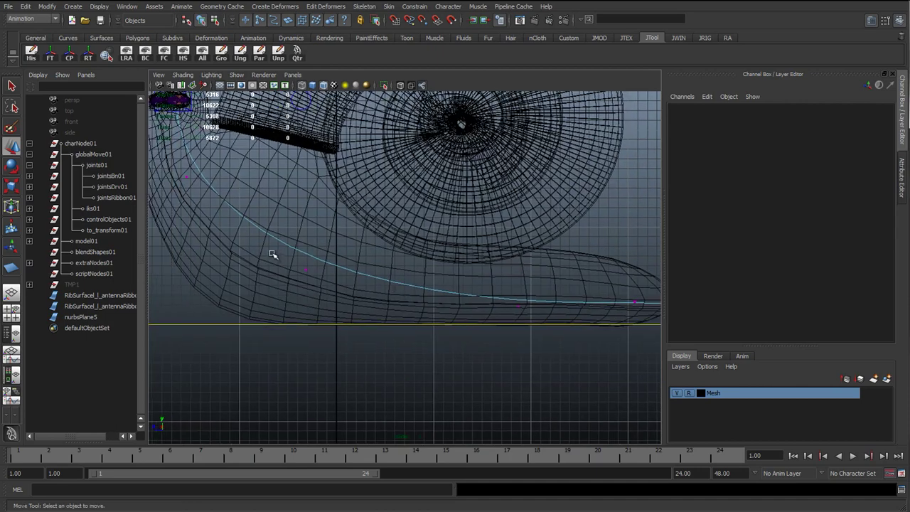
{"action": "left_click_drag", "start_coordinate": [356, 310], "coordinate": [277, 279]}
{"action": "middle_click_drag", "start_coordinate": [360, 310], "coordinate": [447, 368], "text": "alt"}
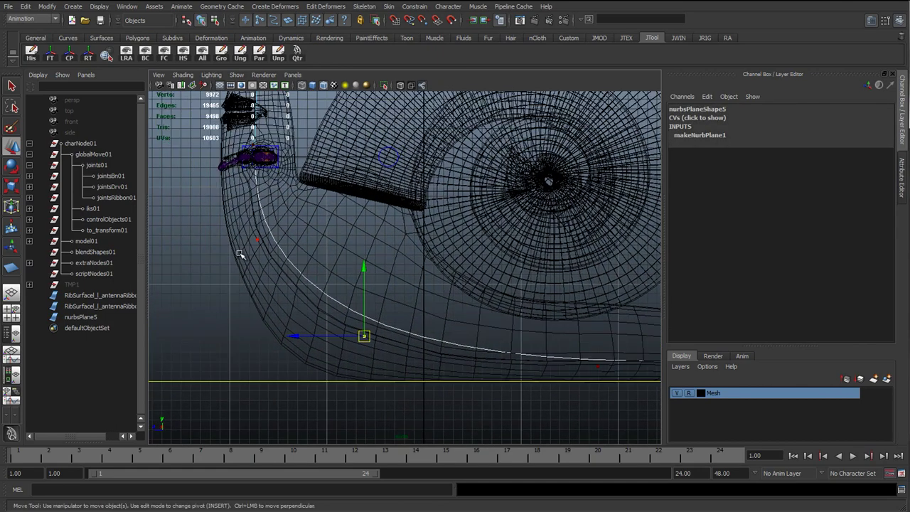
{"action": "left_click_drag", "start_coordinate": [242, 228], "coordinate": [249, 247]}
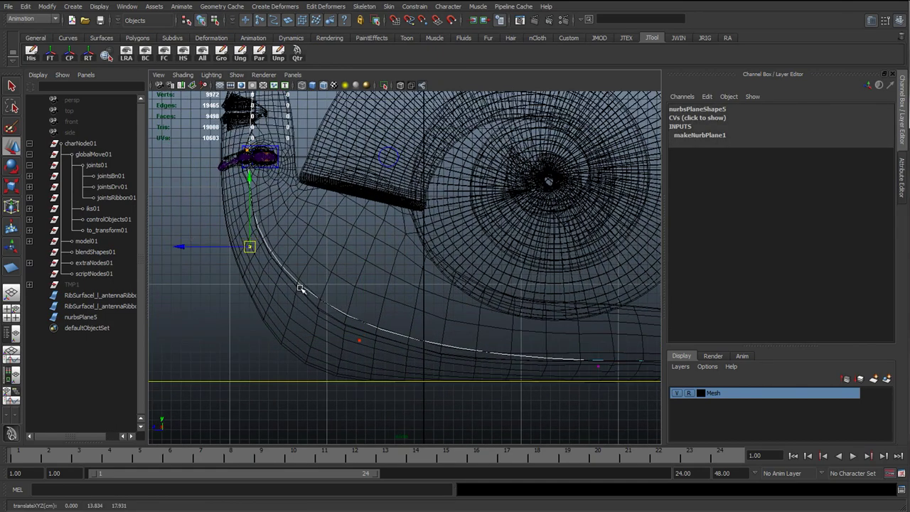
{"action": "left_click", "coordinate": [360, 341]}
{"action": "left_click_drag", "start_coordinate": [360, 340], "coordinate": [356, 350]}
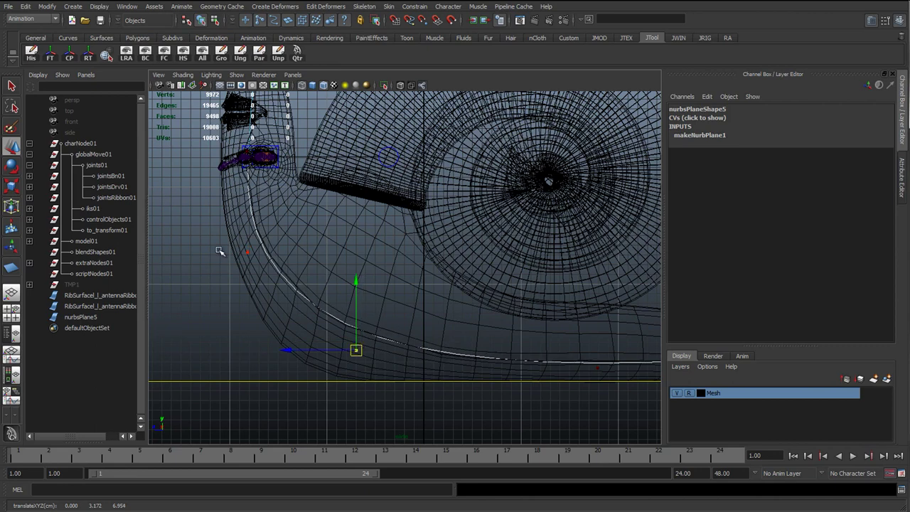
- Fine-tune the neck CV row and move the lower bend row to about Z 7.18 to smooth the curve
{"action": "left_click", "coordinate": [246, 252]}
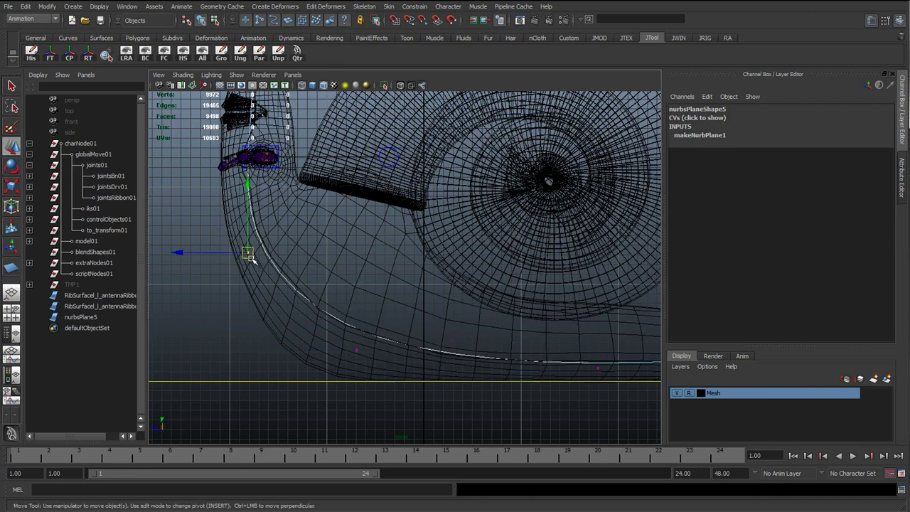
{"action": "middle_click_drag", "start_coordinate": [266, 256], "coordinate": [354, 264], "text": "alt"}
{"action": "right_click_drag", "start_coordinate": [353, 264], "coordinate": [402, 263], "text": "alt"}
{"action": "left_click_drag", "start_coordinate": [300, 258], "coordinate": [303, 251]}
{"action": "middle_click_drag", "start_coordinate": [358, 256], "coordinate": [206, 158], "text": "alt"}
{"action": "left_click_drag", "start_coordinate": [287, 279], "coordinate": [336, 324]}
{"action": "left_click_drag", "start_coordinate": [311, 308], "coordinate": [262, 266]}
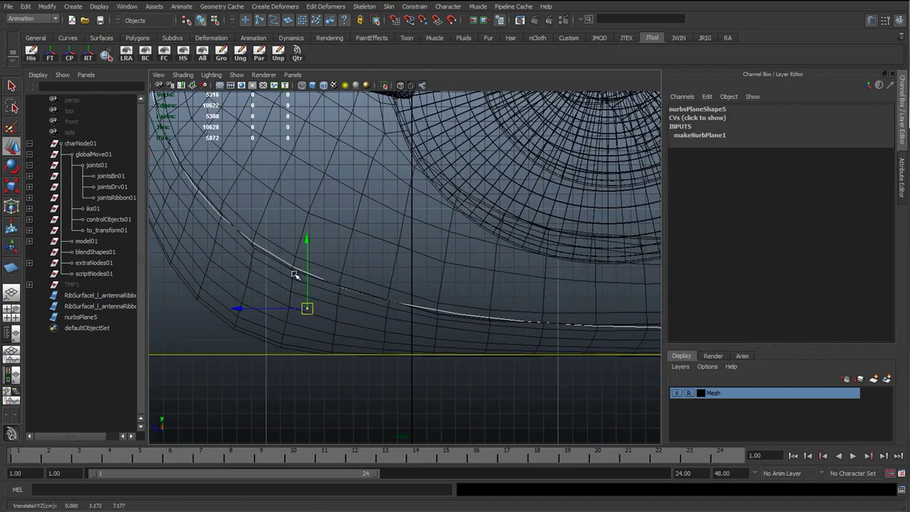
- Level the three rear CV rows, with the one under the shell at about Y 1.78 and the last two at about Y 2.09
{"action": "left_click_drag", "start_coordinate": [437, 310], "coordinate": [328, 323], "text": "alt"}
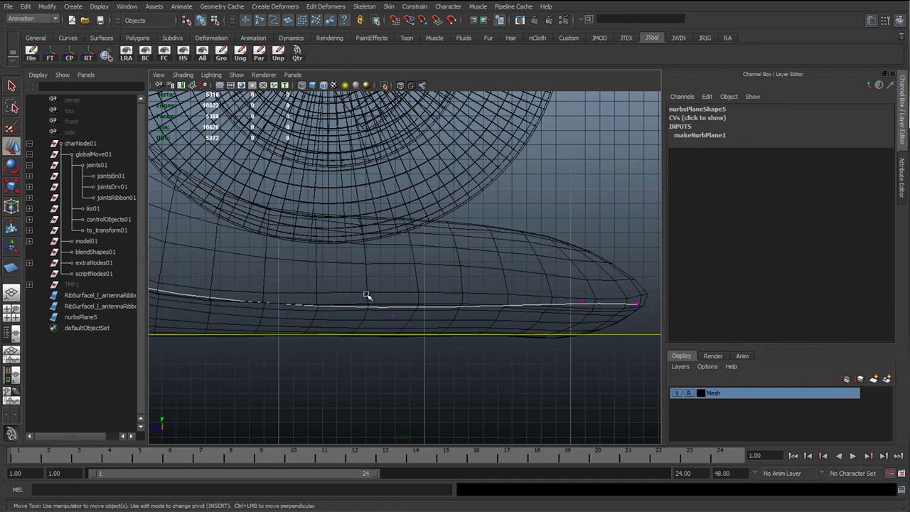
{"action": "left_click", "coordinate": [394, 315]}
{"action": "left_click_drag", "start_coordinate": [395, 249], "coordinate": [394, 241]}
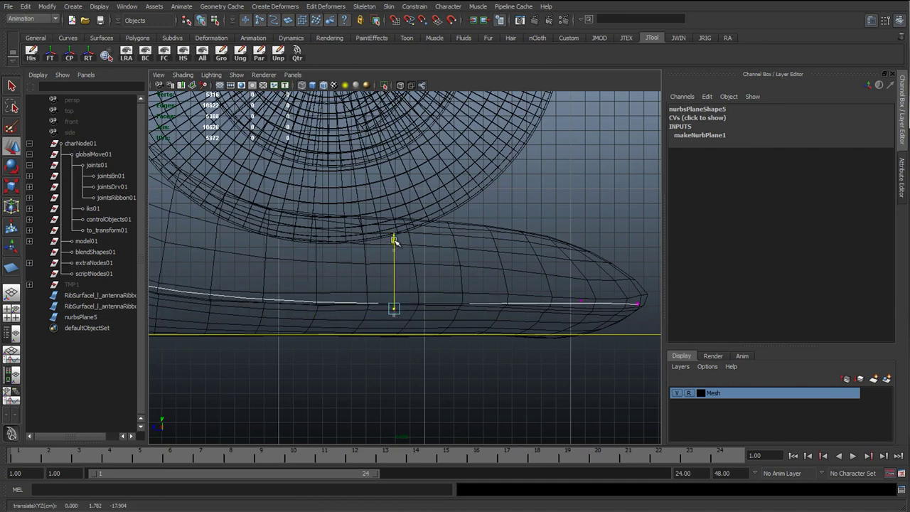
{"action": "middle_click_drag", "start_coordinate": [396, 242], "coordinate": [248, 260], "text": "alt"}
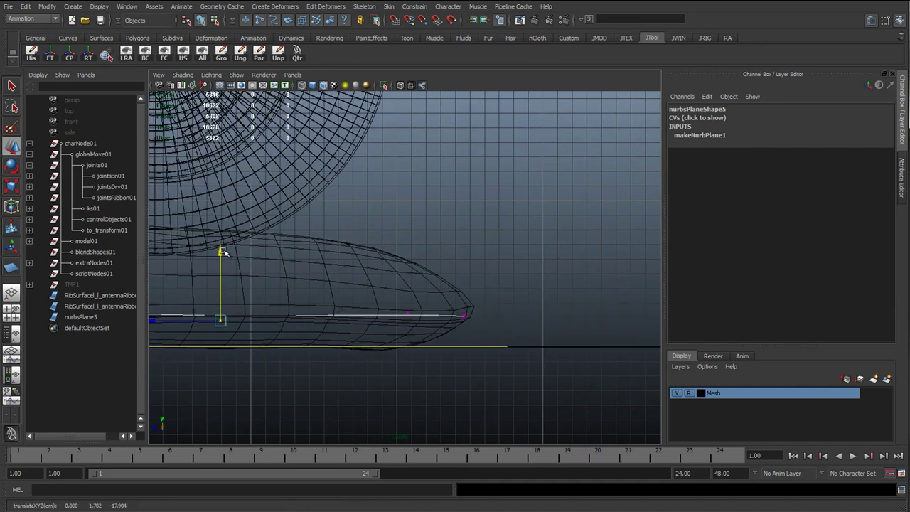
{"action": "left_click", "coordinate": [409, 315]}
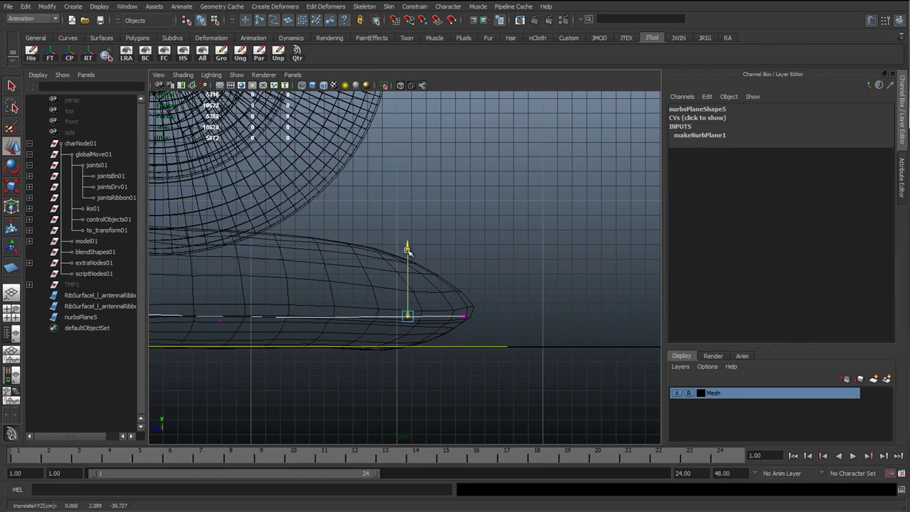
{"action": "left_click", "coordinate": [463, 316]}
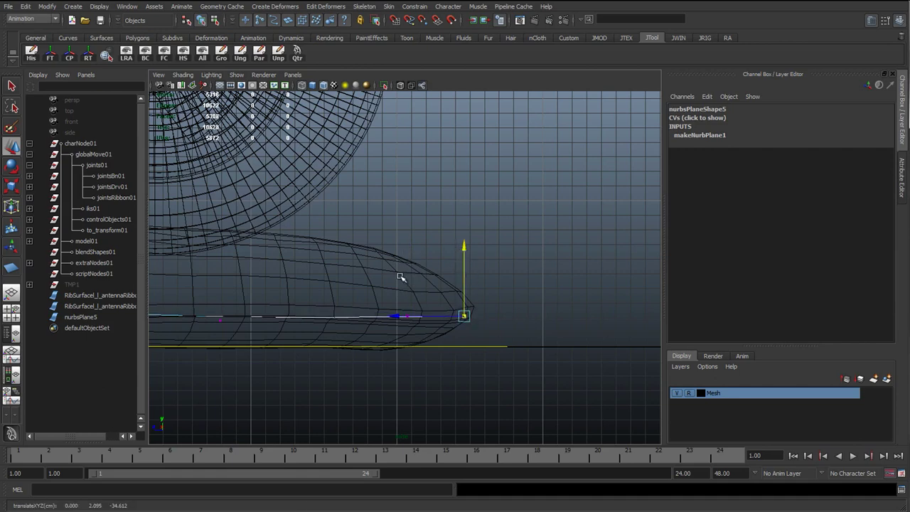
{"action": "left_click", "coordinate": [425, 244]}
{"action": "scroll", "coordinate": [361, 304], "scroll_direction": "down", "scroll_amount": 1}
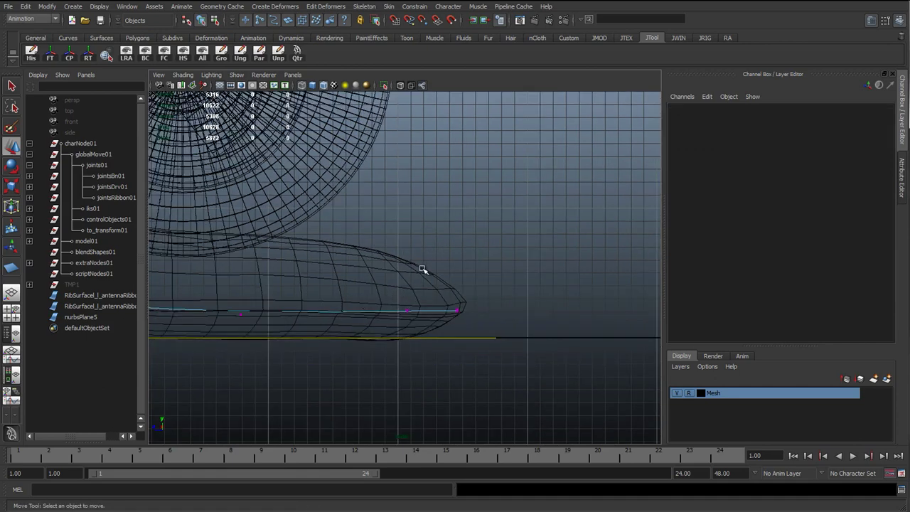
- Lower the CV row at the tail tip to about Y 1.63
{"action": "left_click", "coordinate": [458, 312]}
{"action": "left_click_drag", "start_coordinate": [461, 248], "coordinate": [460, 253]}
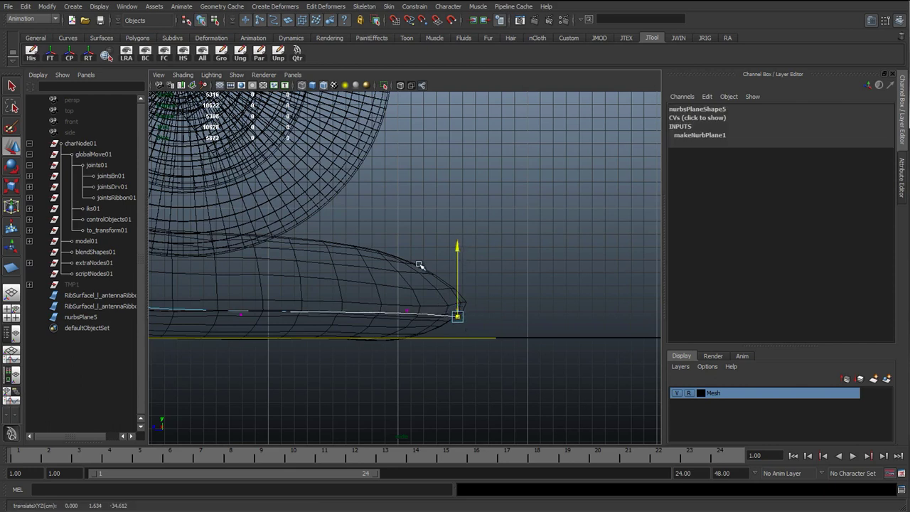
{"action": "left_click", "coordinate": [409, 313]}
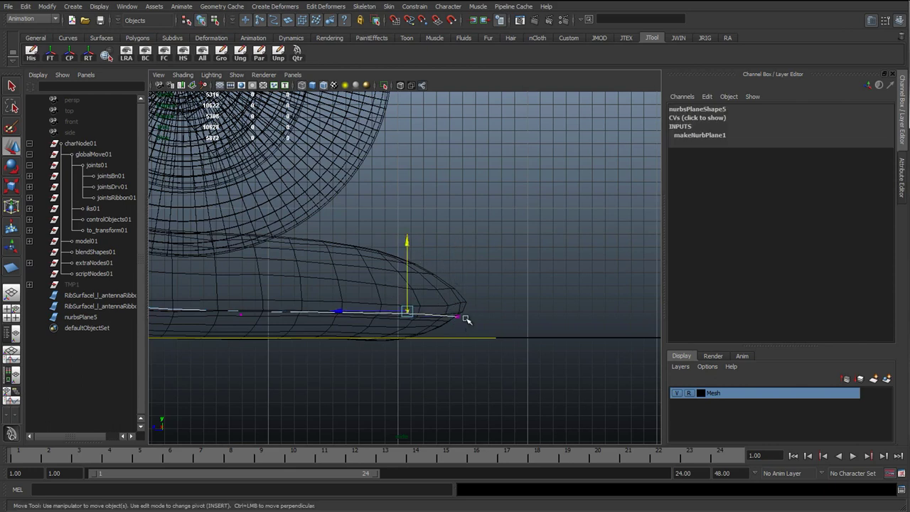
{"action": "left_click", "coordinate": [460, 317]}
- Move the CV row just above the mouth along Z to about 17.51 to center it in the head
{"action": "right_click_drag", "start_coordinate": [353, 258], "coordinate": [319, 268], "text": "alt"}
{"action": "middle_click_drag", "start_coordinate": [320, 268], "coordinate": [611, 311], "text": "alt"}
{"action": "middle_click_drag", "start_coordinate": [320, 278], "coordinate": [431, 313], "text": "alt"}
{"action": "middle_click_drag", "start_coordinate": [286, 267], "coordinate": [313, 362], "text": "alt"}
{"action": "right_click_drag", "start_coordinate": [298, 281], "coordinate": [340, 272], "text": "alt"}
{"action": "middle_click_drag", "start_coordinate": [346, 238], "coordinate": [377, 324], "text": "alt"}
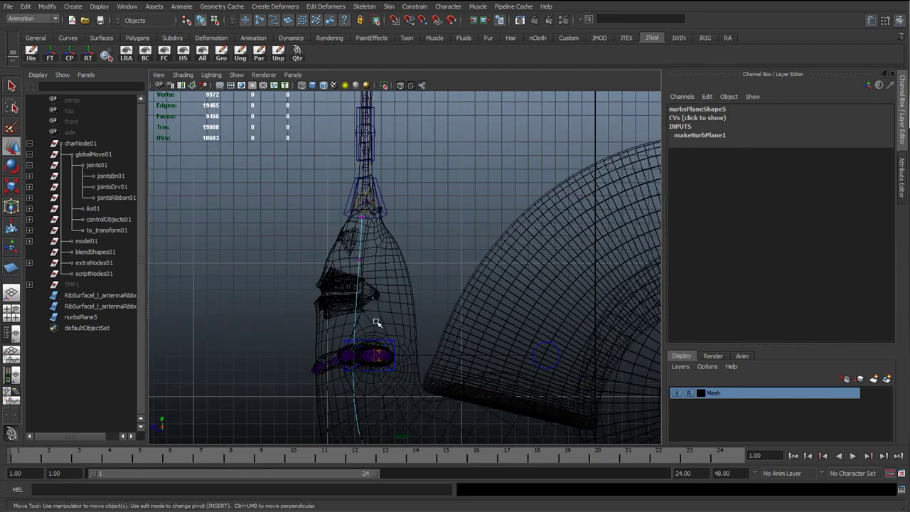
{"action": "left_click_drag", "start_coordinate": [377, 323], "coordinate": [325, 280], "text": "alt"}
{"action": "left_click", "coordinate": [367, 314]}
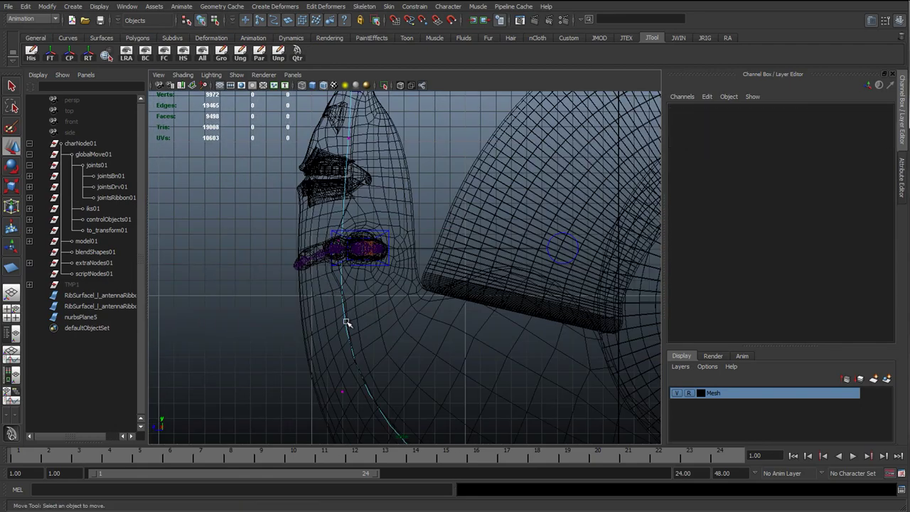
{"action": "left_click", "coordinate": [346, 323]}
{"action": "left_click_drag", "start_coordinate": [368, 420], "coordinate": [348, 283], "text": "alt"}
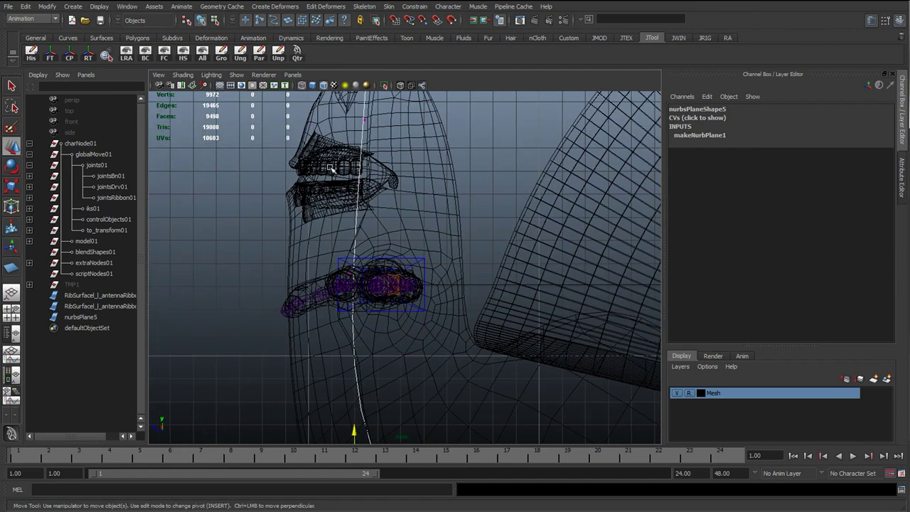
{"action": "middle_click_drag", "start_coordinate": [371, 162], "coordinate": [365, 272], "text": "alt"}
{"action": "left_click_drag", "start_coordinate": [347, 220], "coordinate": [372, 249]}
{"action": "left_click_drag", "start_coordinate": [298, 231], "coordinate": [298, 232]}
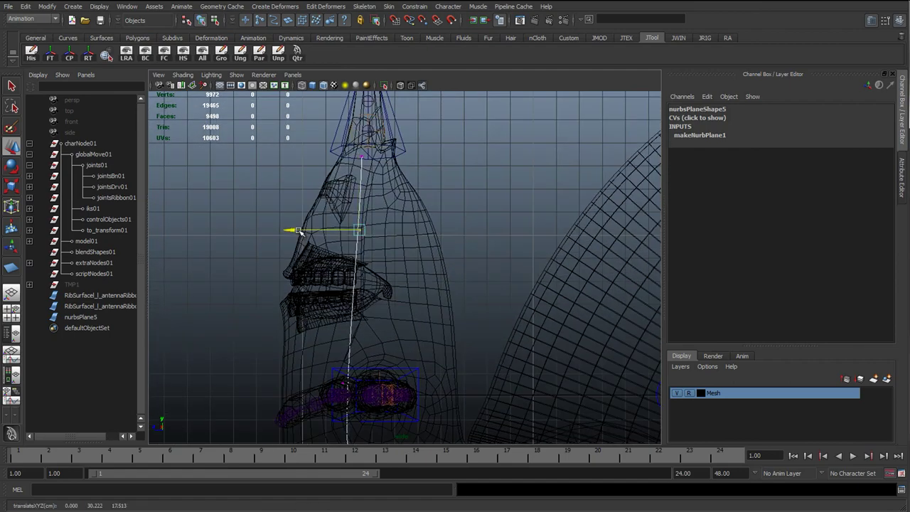
- Align the topmost CV row along Z with the antenna's start joint, at about Z 17.17
{"action": "left_click", "coordinate": [348, 140]}
{"action": "middle_click_drag", "start_coordinate": [360, 164], "coordinate": [370, 231], "text": "alt"}
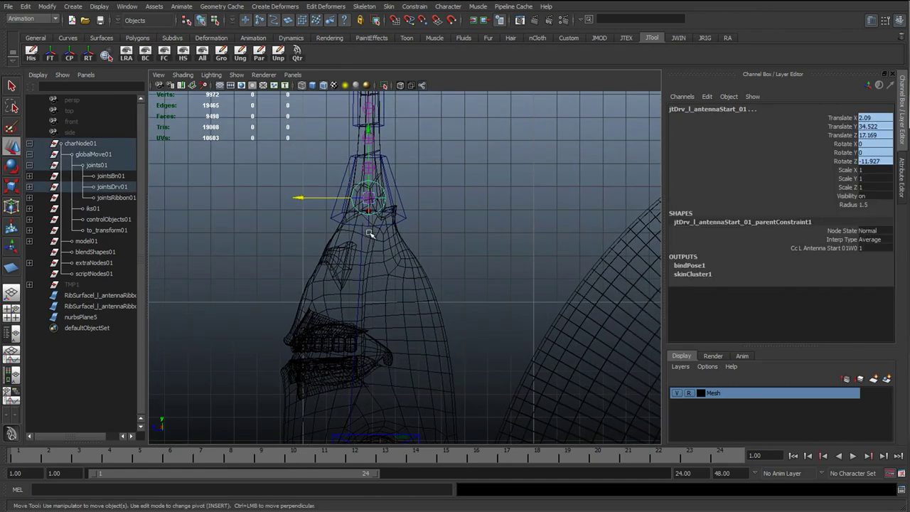
{"action": "key", "text": "z"}
{"action": "scroll", "coordinate": [370, 232], "scroll_direction": "up", "scroll_amount": 3}
{"action": "middle_click_drag", "start_coordinate": [345, 193], "coordinate": [371, 261], "text": "alt"}
{"action": "left_click_drag", "start_coordinate": [310, 271], "coordinate": [382, 253]}
{"action": "scroll", "coordinate": [378, 265], "scroll_direction": "up", "scroll_amount": 2}
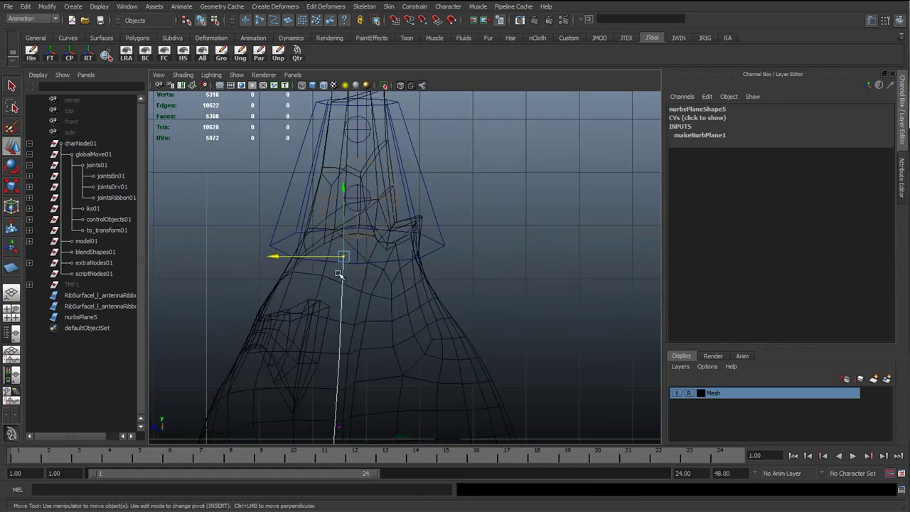
{"action": "left_click_drag", "start_coordinate": [273, 256], "coordinate": [252, 256]}
{"action": "middle_click_drag", "start_coordinate": [356, 207], "coordinate": [353, 201]}
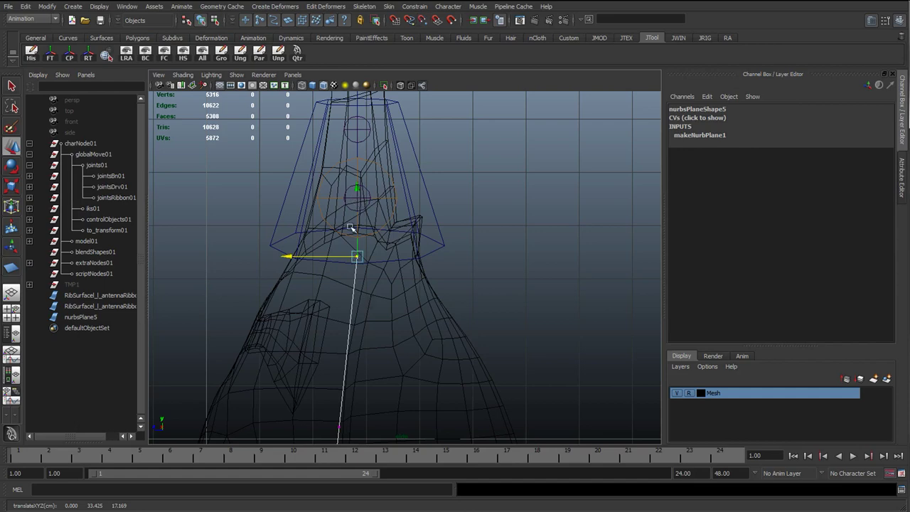
- Leave CV editing, return to object selection mode, and deselect the NURBS plane
{"action": "scroll", "coordinate": [371, 295], "scroll_direction": "down", "scroll_amount": 2}
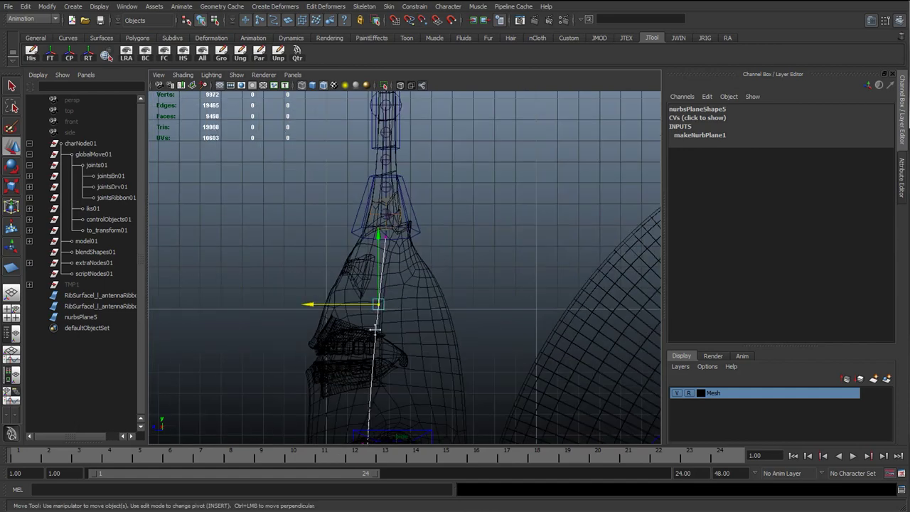
{"action": "middle_click_drag", "start_coordinate": [375, 330], "coordinate": [361, 210], "text": "alt"}
{"action": "key", "text": "q"}
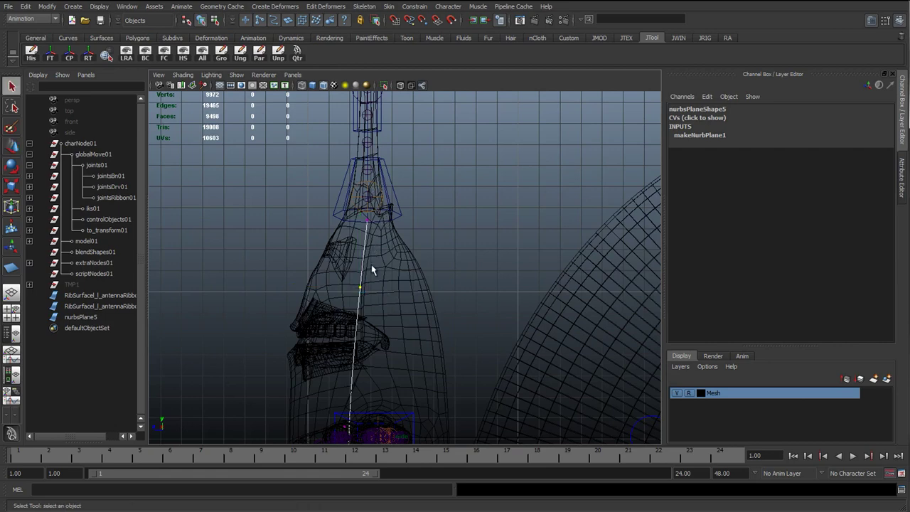
{"action": "scroll", "coordinate": [348, 272], "scroll_direction": "up", "scroll_amount": 3}
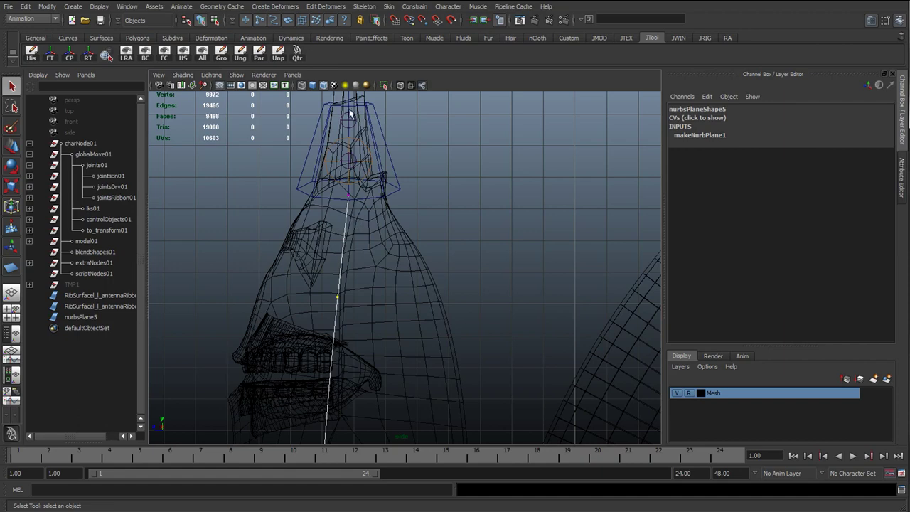
{"action": "left_click", "coordinate": [214, 21]}
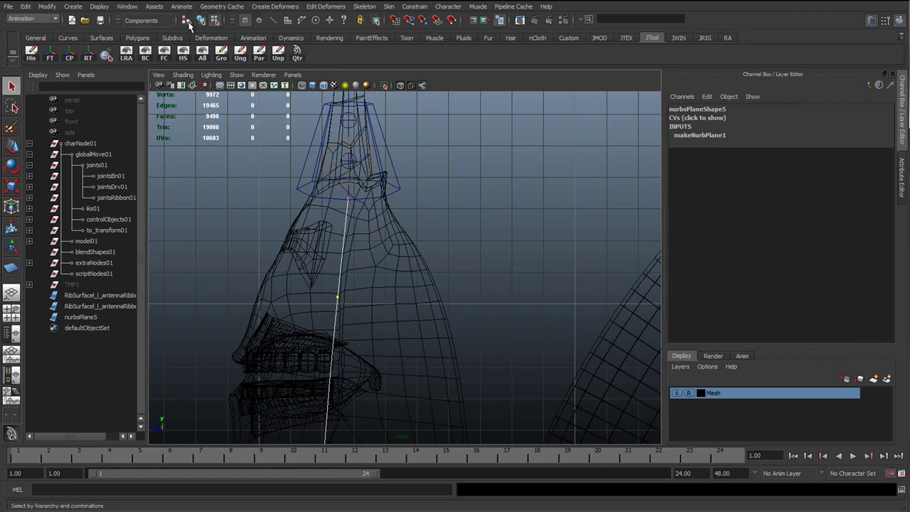
{"action": "left_click", "coordinate": [202, 21]}
{"action": "left_click", "coordinate": [251, 209]}
{"action": "scroll", "coordinate": [332, 280], "scroll_direction": "down", "scroll_amount": 3}
{"action": "middle_click_drag", "start_coordinate": [388, 381], "coordinate": [335, 211], "text": "alt"}
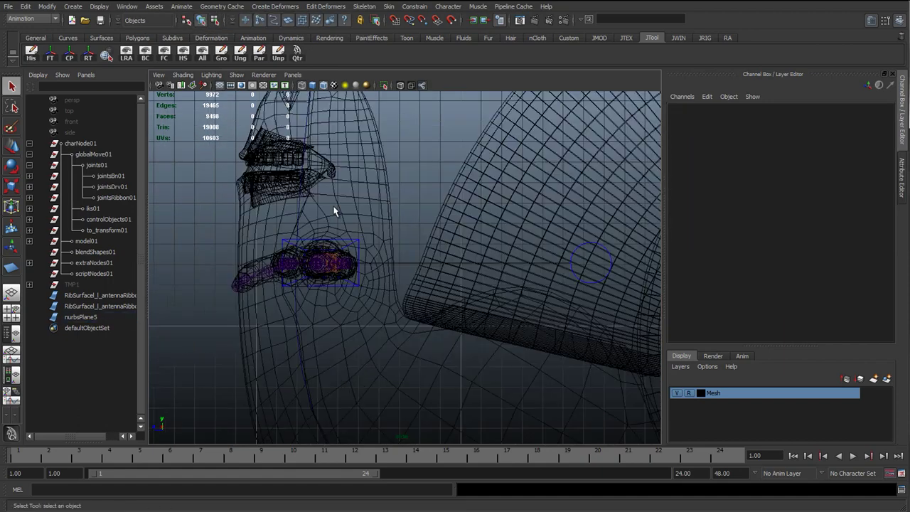
- Select the NURBS plane, hide the Mesh layer, and inspect the whole plane shaded in the perspective view
{"action": "left_click", "coordinate": [307, 384]}
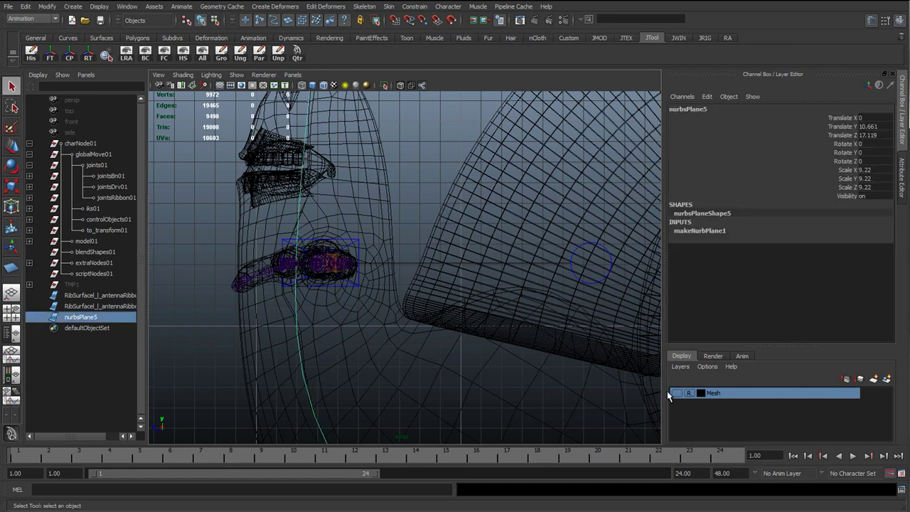
{"action": "key", "text": "space"}
{"action": "left_click_drag", "start_coordinate": [437, 331], "coordinate": [430, 308]}
{"action": "key", "text": "5"}
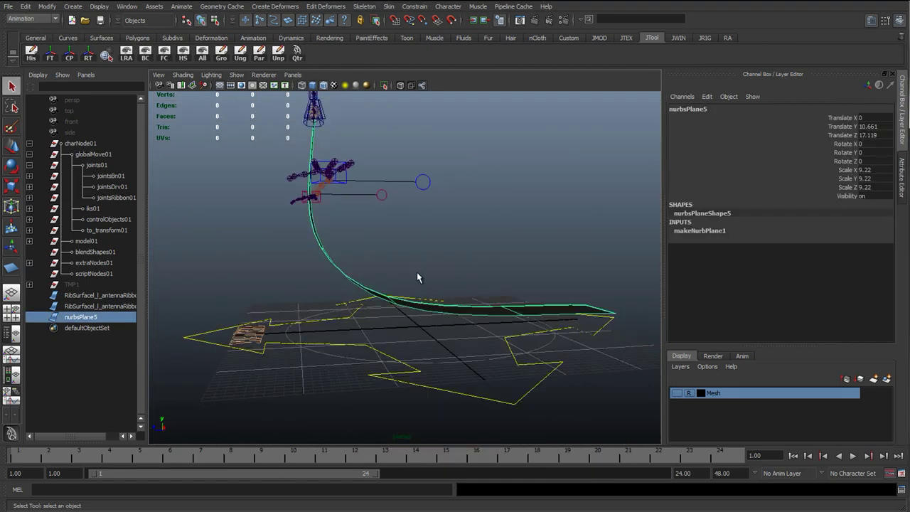
{"action": "mouse_move", "coordinate": [417, 277]}
{"action": "left_mouse_down", "text": "alt"}
{"action": "mouse_move", "coordinate": [358, 266]}
{"action": "mouse_move", "coordinate": [310, 299]}
{"action": "mouse_move", "coordinate": [317, 343]}
{"action": "left_mouse_up", "text": "alt"}
{"action": "left_click_drag", "start_coordinate": [445, 304], "coordinate": [368, 313], "text": "alt"}
{"action": "scroll", "coordinate": [362, 311], "scroll_direction": "up", "scroll_amount": 2}
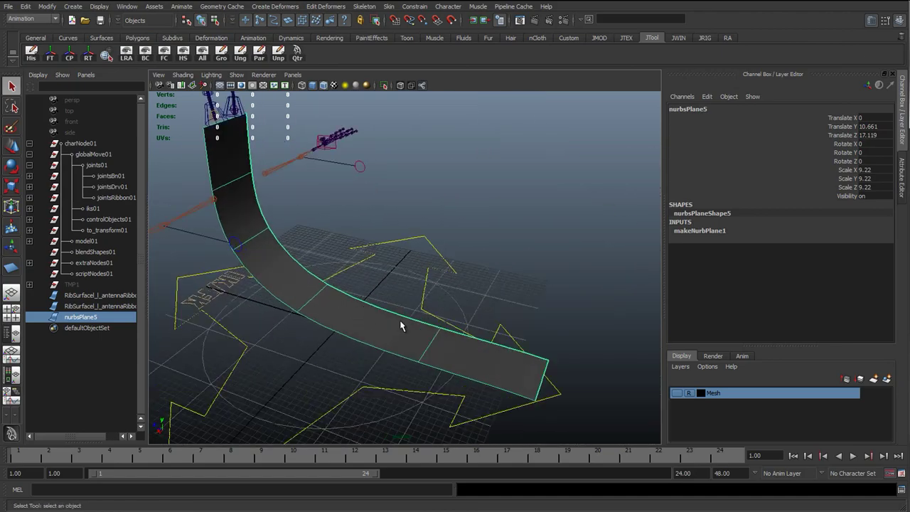
{"action": "middle_click_drag", "start_coordinate": [306, 272], "coordinate": [315, 297], "text": "alt"}
{"action": "right_click_drag", "start_coordinate": [315, 297], "coordinate": [291, 265]}
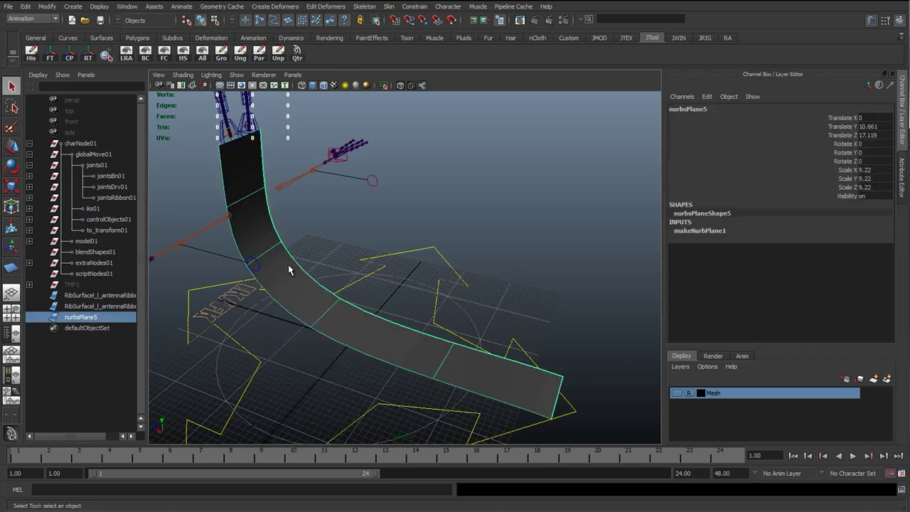
- Switch to the Surfaces menu set and open the Rebuild Surfaces options for the selected plane
{"action": "left_click", "coordinate": [32, 17]}
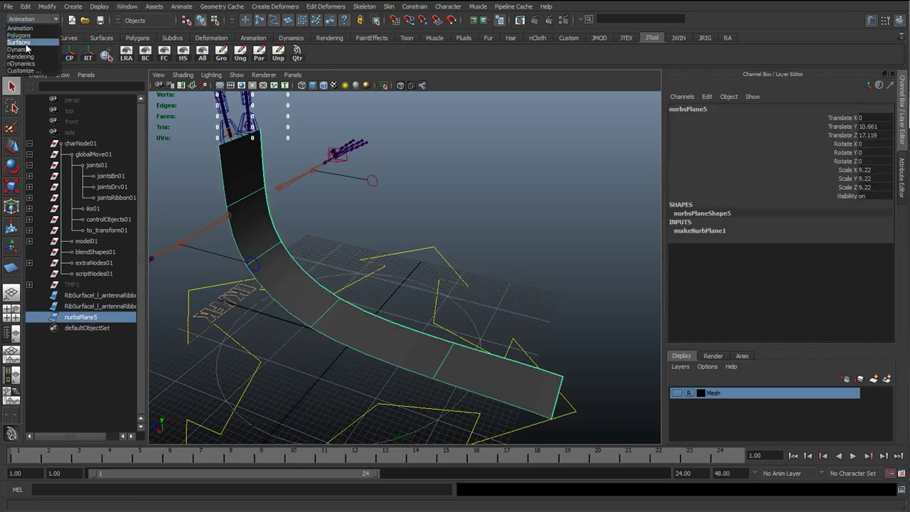
{"action": "left_click", "coordinate": [29, 44]}
{"action": "left_click", "coordinate": [243, 6]}
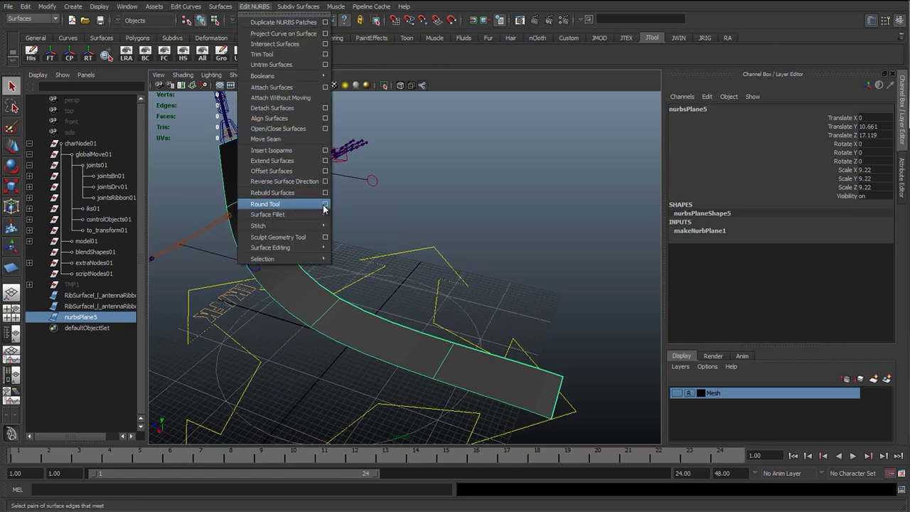
{"action": "left_click", "coordinate": [326, 193]}
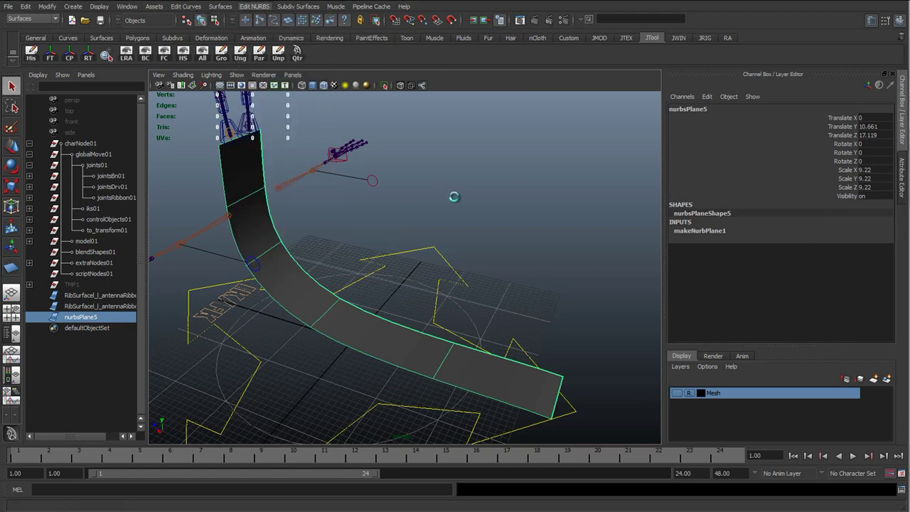
{"action": "left_click_drag", "start_coordinate": [577, 107], "coordinate": [477, 105]}
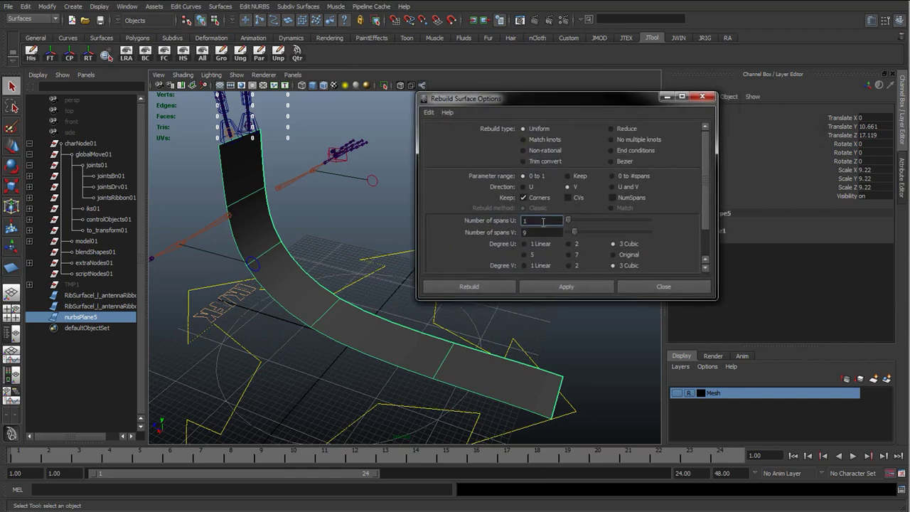
- Try rebuilding the plane in the V direction with 9 spans, and undo the rebuild
{"action": "left_click", "coordinate": [562, 286]}
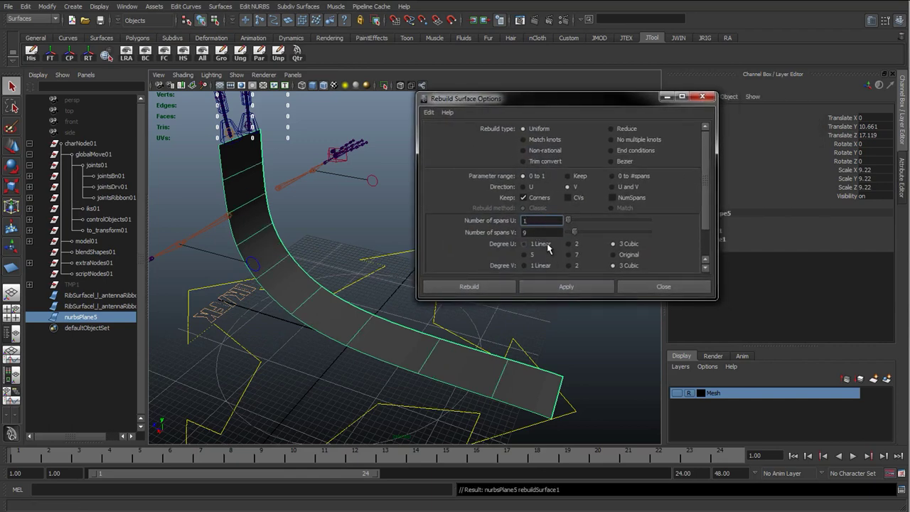
{"action": "key", "text": "ctrl+z"}
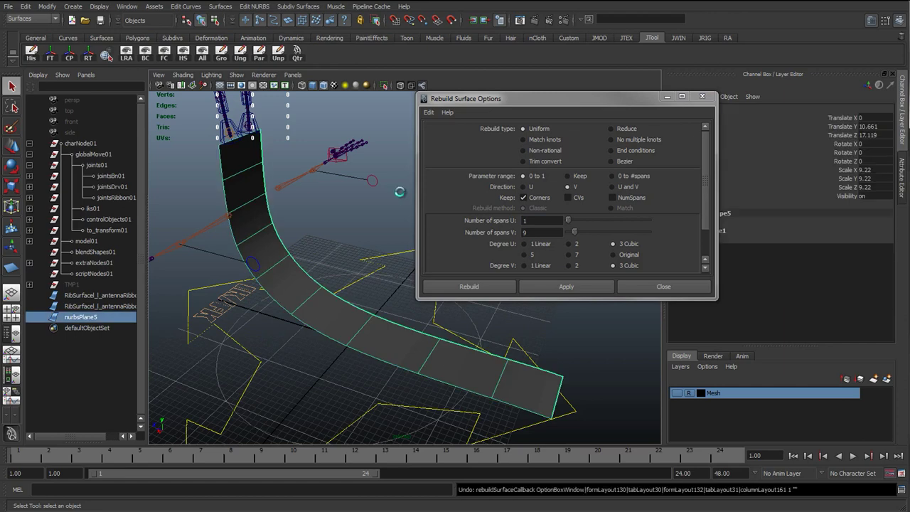
{"action": "mouse_move", "coordinate": [335, 257]}
{"action": "middle_mouse_down", "text": "alt"}
{"action": "mouse_move", "coordinate": [294, 234]}
{"action": "mouse_move", "coordinate": [264, 237]}
{"action": "mouse_move", "coordinate": [334, 271]}
{"action": "middle_mouse_up", "text": "alt"}
{"action": "mouse_move", "coordinate": [334, 269]}
{"action": "left_mouse_down", "text": "alt"}
{"action": "mouse_move", "coordinate": [319, 263]}
{"action": "mouse_move", "coordinate": [337, 266]}
{"action": "left_mouse_up", "text": "alt"}
{"action": "middle_click_drag", "start_coordinate": [329, 259], "coordinate": [320, 253], "text": "alt"}
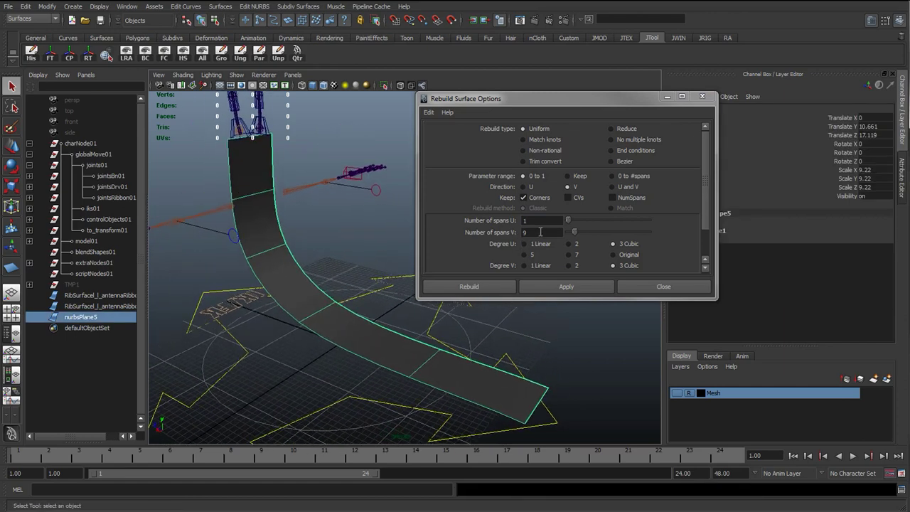
- Rebuild the plane in the U direction with 1 span and linear U degree, check its control vertices, and close the options
{"action": "left_click", "coordinate": [530, 189]}
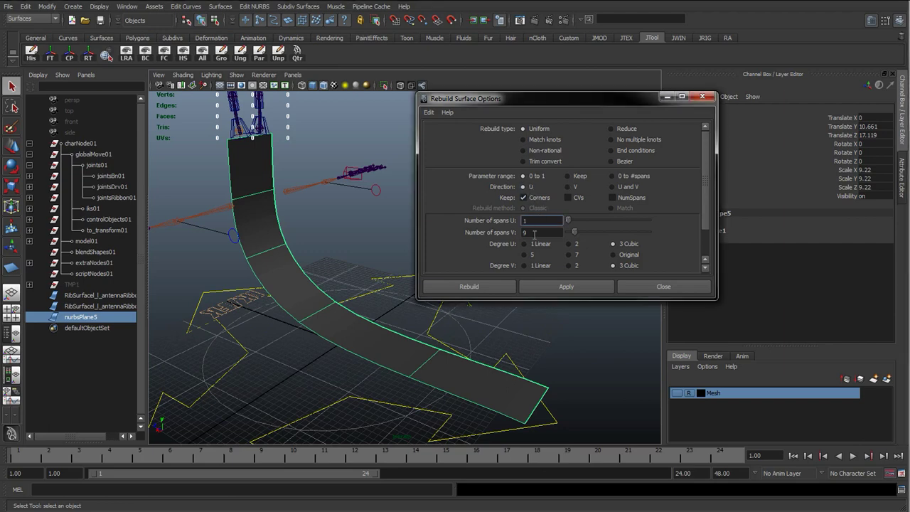
{"action": "left_click", "coordinate": [547, 288]}
{"action": "right_click_drag", "start_coordinate": [299, 294], "coordinate": [256, 298]}
{"action": "left_click_drag", "start_coordinate": [285, 276], "coordinate": [229, 286], "text": "alt"}
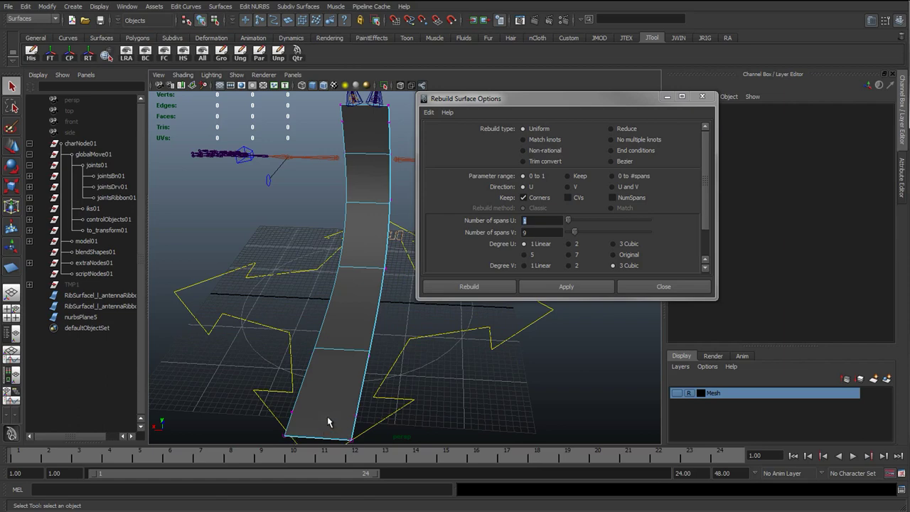
{"action": "left_click_drag", "start_coordinate": [327, 416], "coordinate": [349, 325], "text": "alt"}
{"action": "left_click", "coordinate": [350, 325]}
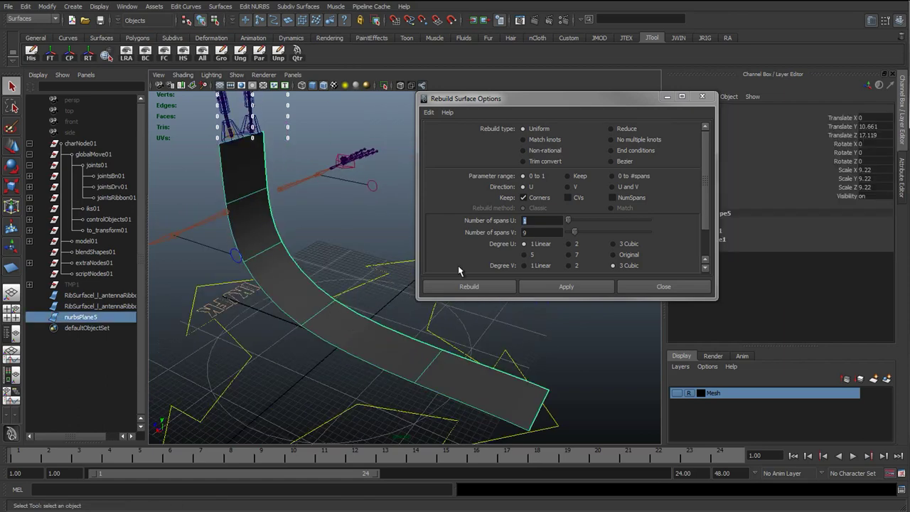
{"action": "key", "text": "Tab"}
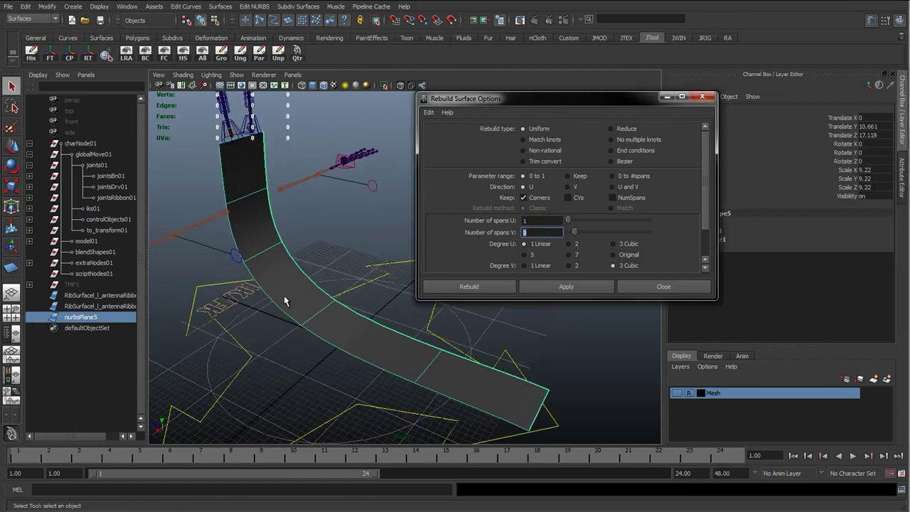
{"action": "left_click", "coordinate": [639, 284]}
- Switch the plane to isoparm selection and mark new isoparms in its upper two spans, at about V 0.902 and 0.689
{"action": "mouse_move", "coordinate": [350, 311]}
{"action": "left_mouse_down", "text": "alt"}
{"action": "mouse_move", "coordinate": [309, 301]}
{"action": "mouse_move", "coordinate": [390, 272]}
{"action": "mouse_move", "coordinate": [349, 320]}
{"action": "left_mouse_up", "text": "alt"}
{"action": "right_click", "coordinate": [349, 321]}
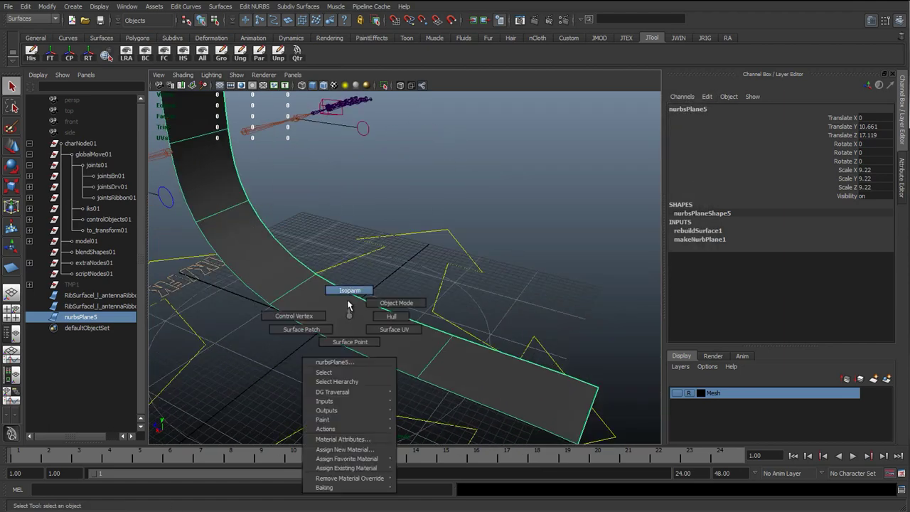
{"action": "right_click_drag", "start_coordinate": [348, 301], "coordinate": [347, 297]}
{"action": "middle_click_drag", "start_coordinate": [264, 261], "coordinate": [340, 355], "text": "alt"}
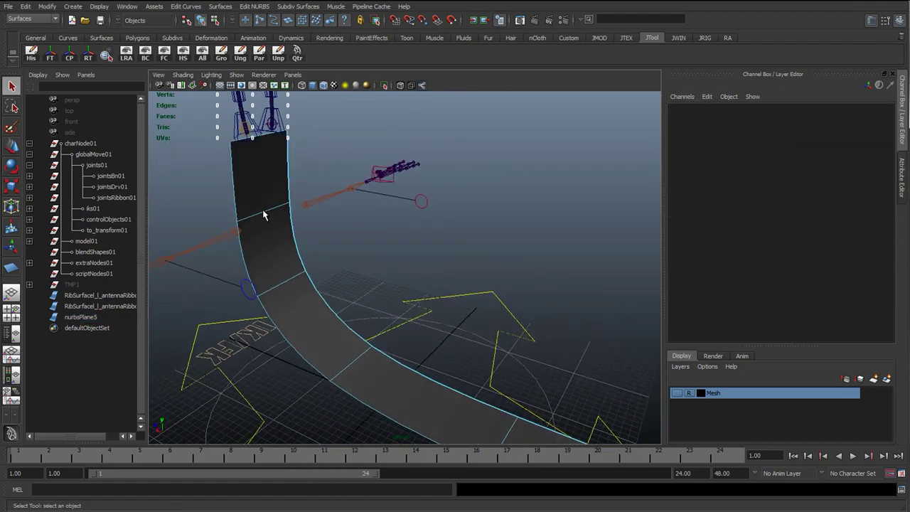
{"action": "left_click_drag", "start_coordinate": [264, 214], "coordinate": [291, 179]}
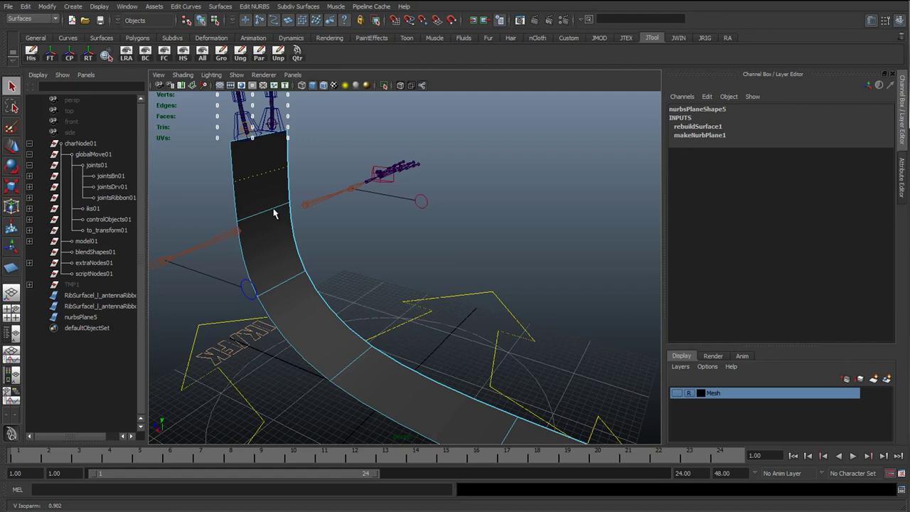
{"action": "left_click_drag", "start_coordinate": [274, 214], "coordinate": [286, 248]}
- Mark two isoparms in the plane's curved middle span at about V 0.528 and 0.459, undoing misplaced picks
{"action": "left_click_drag", "start_coordinate": [350, 370], "coordinate": [326, 343]}
{"action": "left_click_drag", "start_coordinate": [391, 357], "coordinate": [436, 319], "text": "alt"}
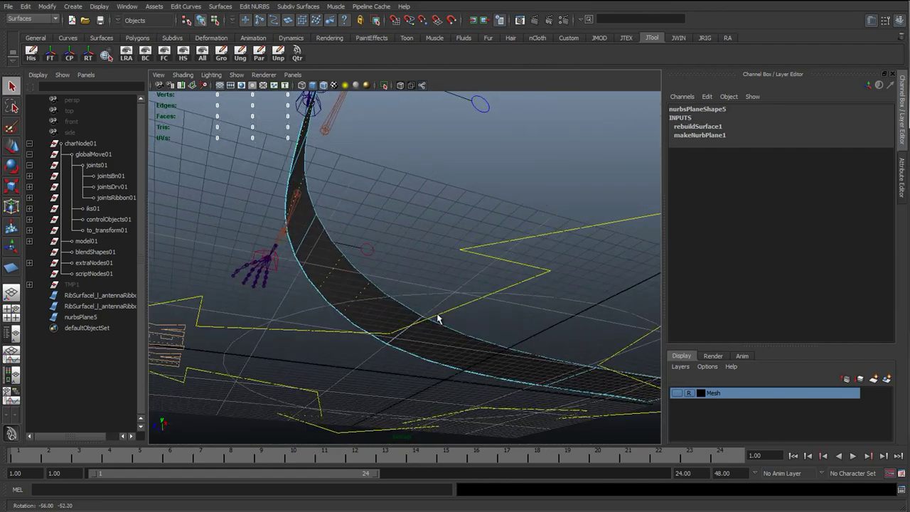
{"action": "key", "text": "ctrl+z"}
{"action": "left_click_drag", "start_coordinate": [311, 236], "coordinate": [330, 266]}
{"action": "left_click_drag", "start_coordinate": [415, 330], "coordinate": [324, 313]}
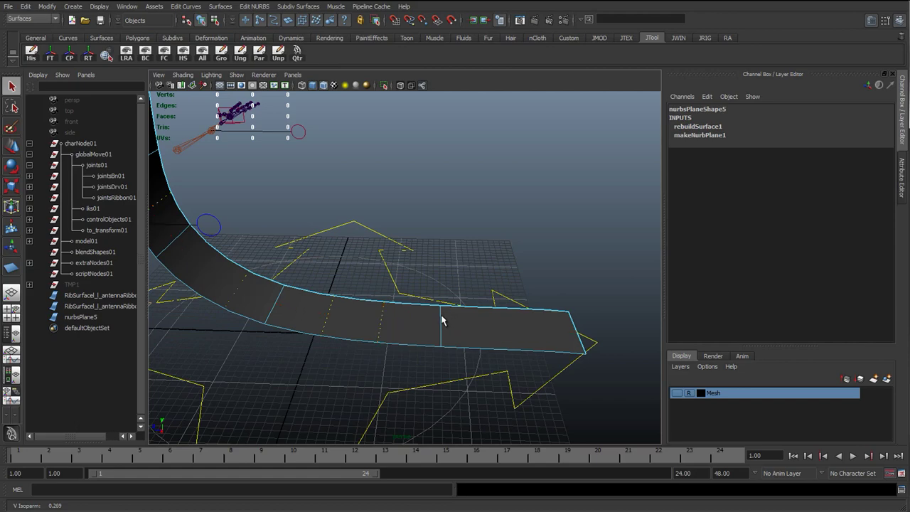
{"action": "key", "text": "ctrl+z"}
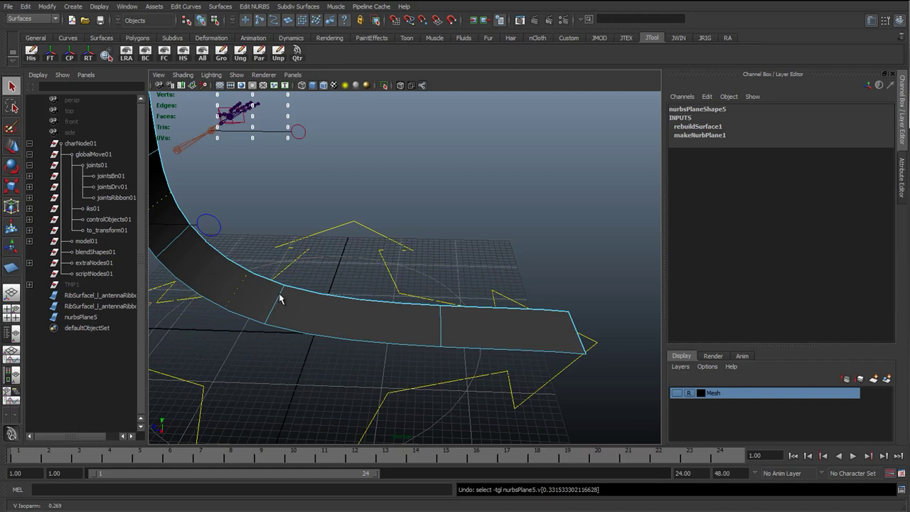
- Mark isoparms toward the tail at about V 0.333, 0.255, 0.13 and 0.068, and insert all marked isoparms into the plane
{"action": "left_click_drag", "start_coordinate": [298, 292], "coordinate": [390, 370], "text": "alt"}
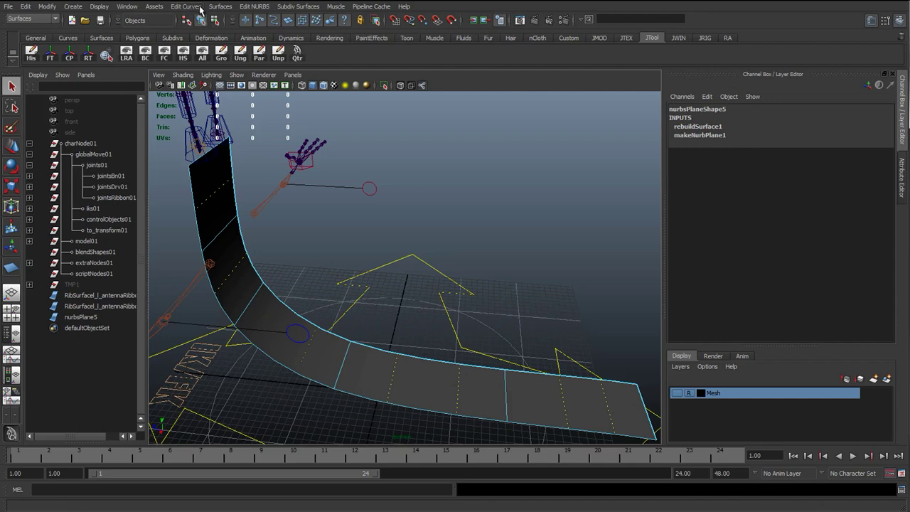
{"action": "left_click", "coordinate": [229, 7]}
{"action": "mouse_move", "coordinate": [246, 8]}
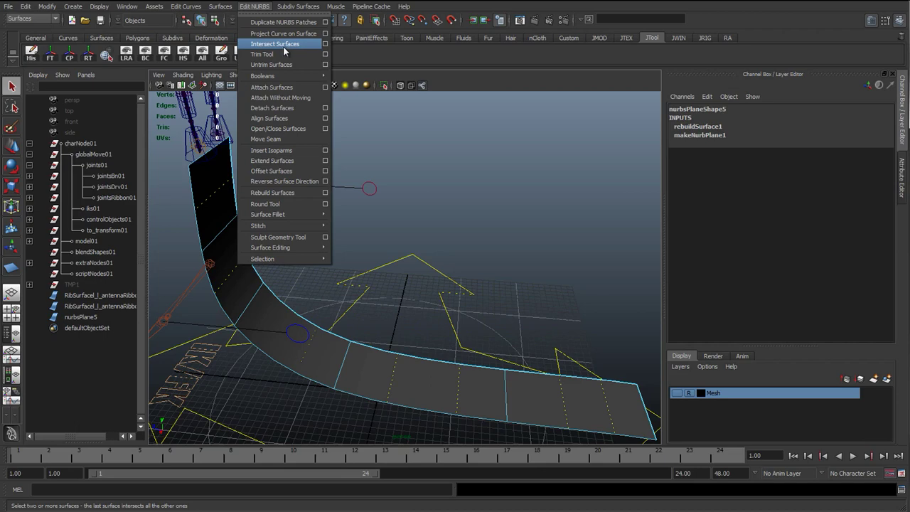
{"action": "left_click", "coordinate": [288, 152]}
{"action": "left_click_drag", "start_coordinate": [437, 334], "coordinate": [297, 279], "text": "alt"}
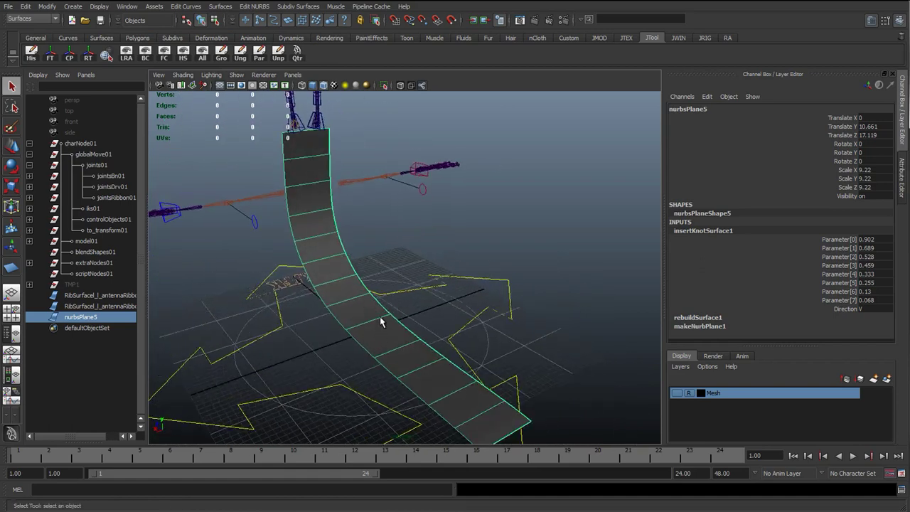
{"action": "left_click_drag", "start_coordinate": [380, 322], "coordinate": [318, 284], "text": "alt"}
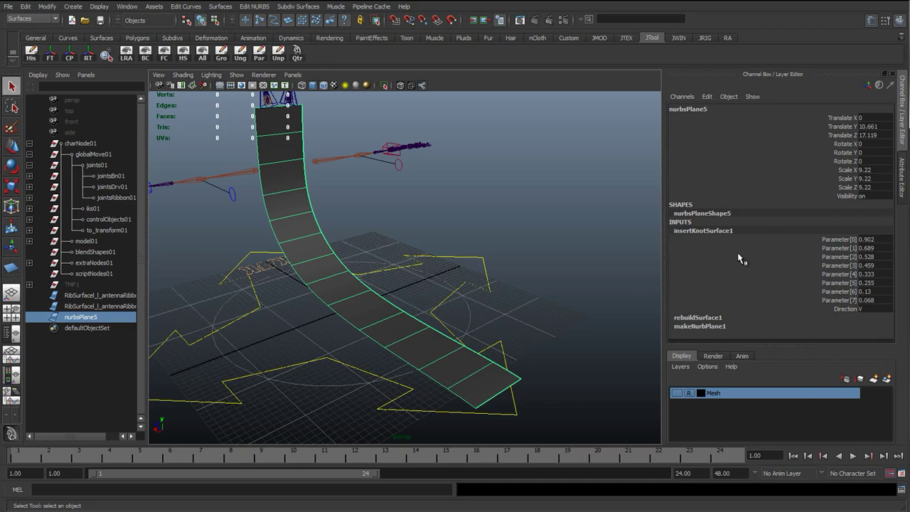
- Try sliding the first inserted isoparm's Parameter[0] value interactively, and undo the change
{"action": "left_click", "coordinate": [841, 240]}
{"action": "middle_click_drag", "start_coordinate": [545, 289], "coordinate": [542, 285]}
{"action": "key", "text": "ctrl+z"}
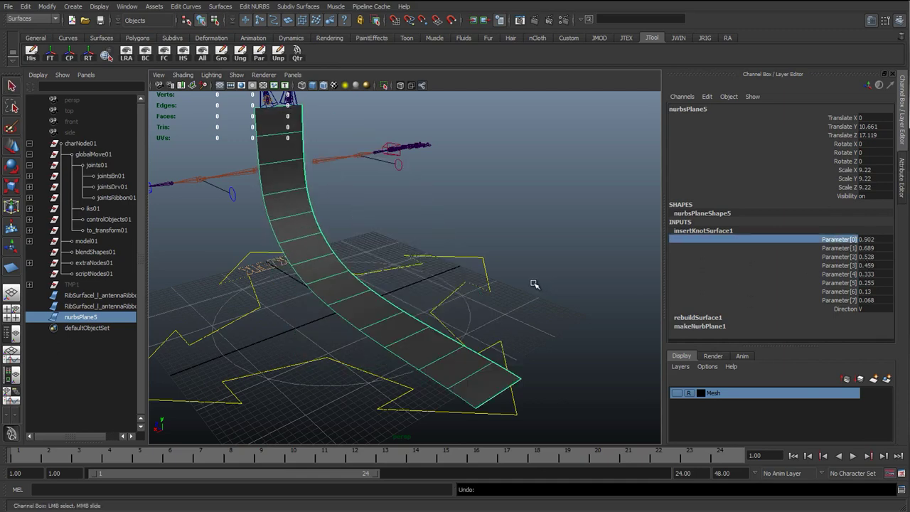
{"action": "mouse_move", "coordinate": [535, 285]}
{"action": "left_mouse_down", "text": "alt"}
{"action": "mouse_move", "coordinate": [524, 281]}
{"action": "mouse_move", "coordinate": [541, 270]}
{"action": "left_mouse_up", "text": "alt"}
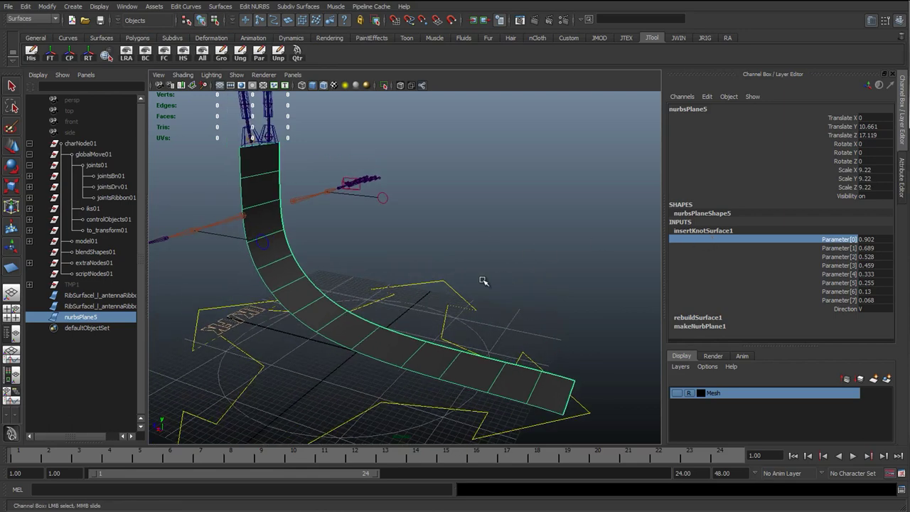
- Return to the Select tool and delete the NURBS plane's construction history
{"action": "right_click_drag", "start_coordinate": [370, 291], "coordinate": [398, 301], "text": "alt"}
{"action": "middle_click_drag", "start_coordinate": [399, 301], "coordinate": [397, 279], "text": "alt"}
{"action": "key", "text": "q"}
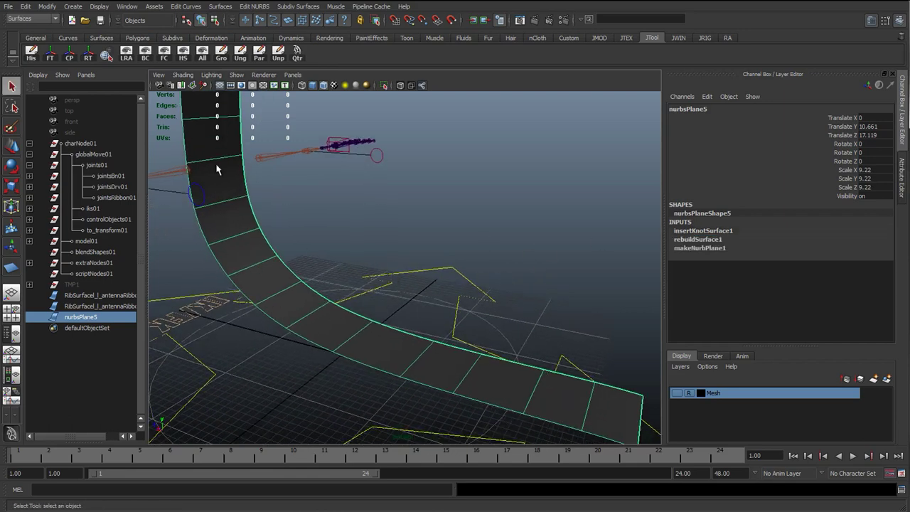
{"action": "left_click", "coordinate": [30, 54]}
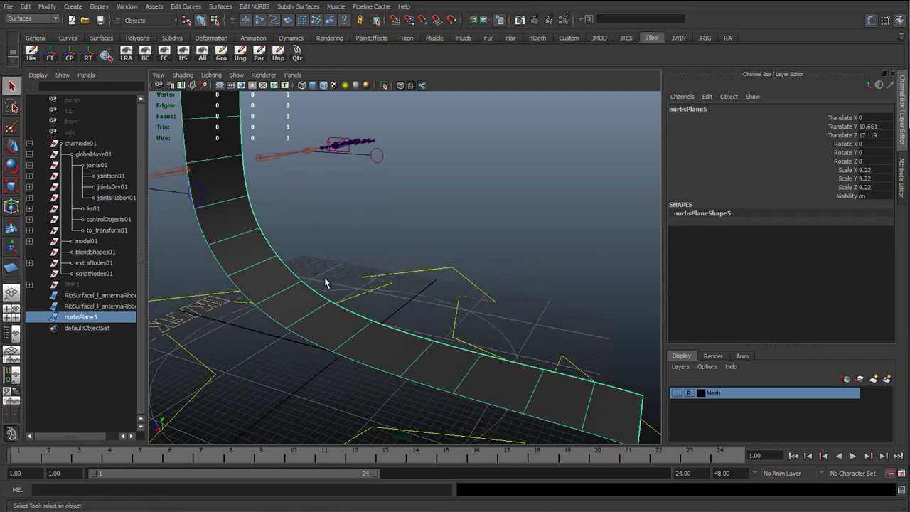
- Show the plane's control vertices in the side view and move the CV row at the body's bend slightly down
{"action": "right_click_drag", "start_coordinate": [367, 326], "coordinate": [326, 325]}
{"action": "left_click_drag", "start_coordinate": [326, 328], "coordinate": [430, 340], "text": "alt"}
{"action": "key", "text": "space"}
{"action": "scroll", "coordinate": [481, 376], "scroll_direction": "down", "scroll_amount": 5}
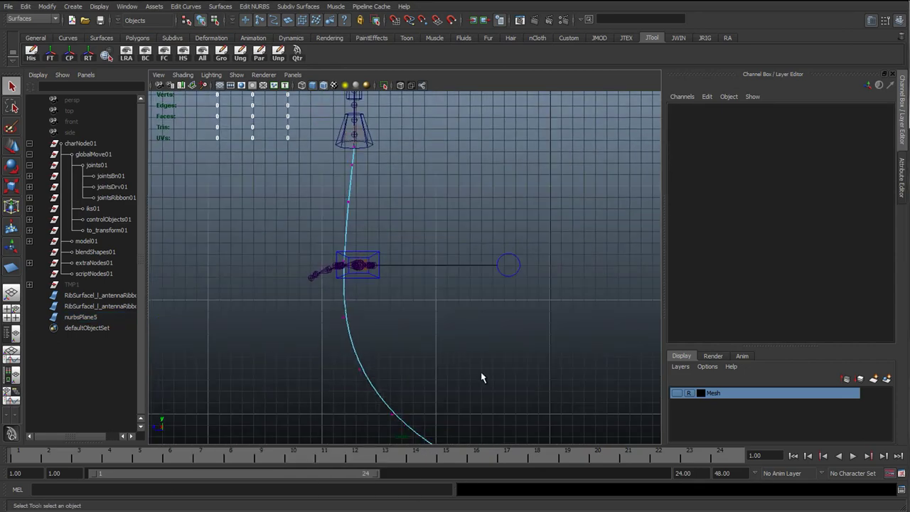
{"action": "middle_click_drag", "start_coordinate": [481, 375], "coordinate": [327, 224], "text": "alt"}
{"action": "left_click_drag", "start_coordinate": [220, 248], "coordinate": [260, 291]}
{"action": "key", "text": "w"}
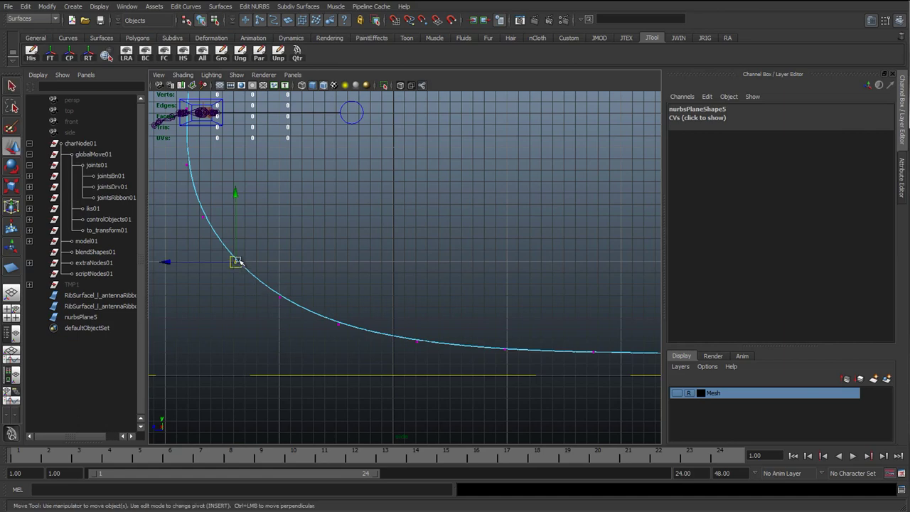
{"action": "left_click_drag", "start_coordinate": [239, 263], "coordinate": [238, 266]}
- Show the Mesh layer again and set its display type to template as a reference behind the plane
{"action": "left_click", "coordinate": [676, 393]}
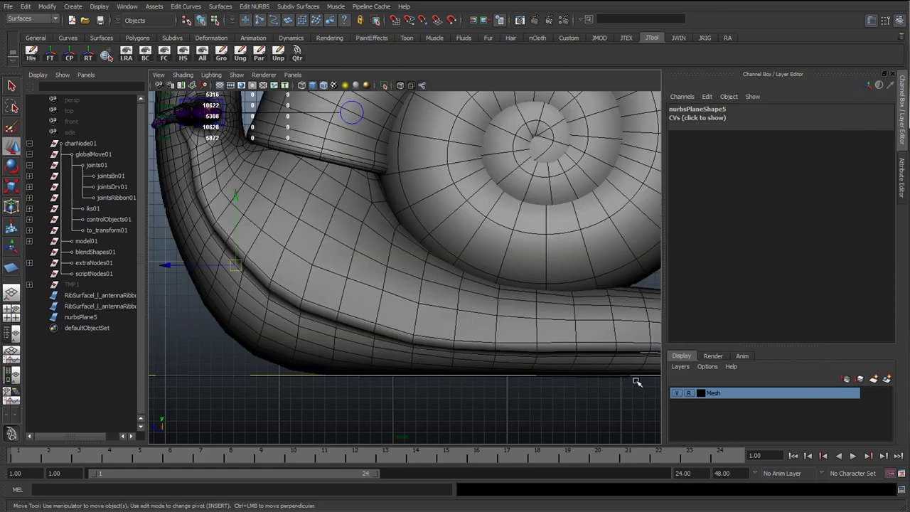
{"action": "left_click", "coordinate": [689, 393]}
{"action": "right_click_drag", "start_coordinate": [357, 355], "coordinate": [388, 355], "text": "alt"}
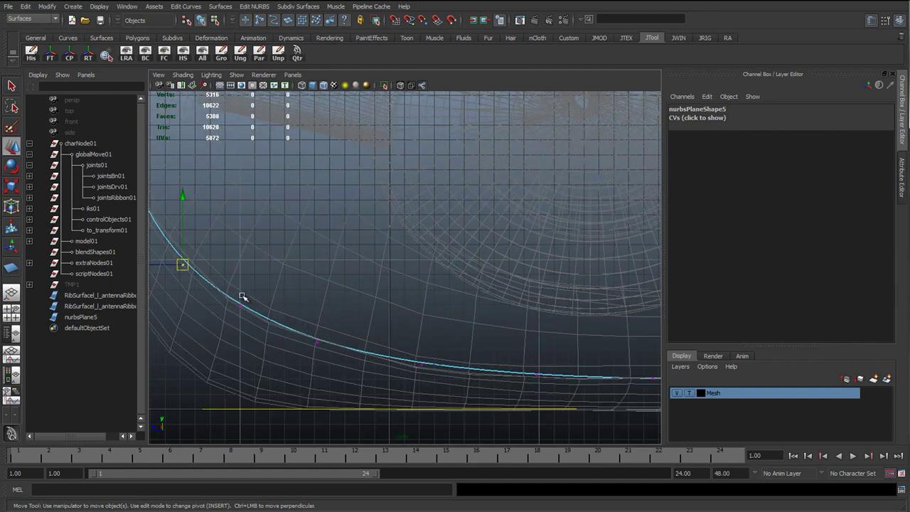
- Adjust the CV rows along the lower bend and front of the foot so the plane's profile follows the templated mesh
{"action": "left_click_drag", "start_coordinate": [228, 294], "coordinate": [254, 308]}
{"action": "left_click_drag", "start_coordinate": [307, 331], "coordinate": [329, 348]}
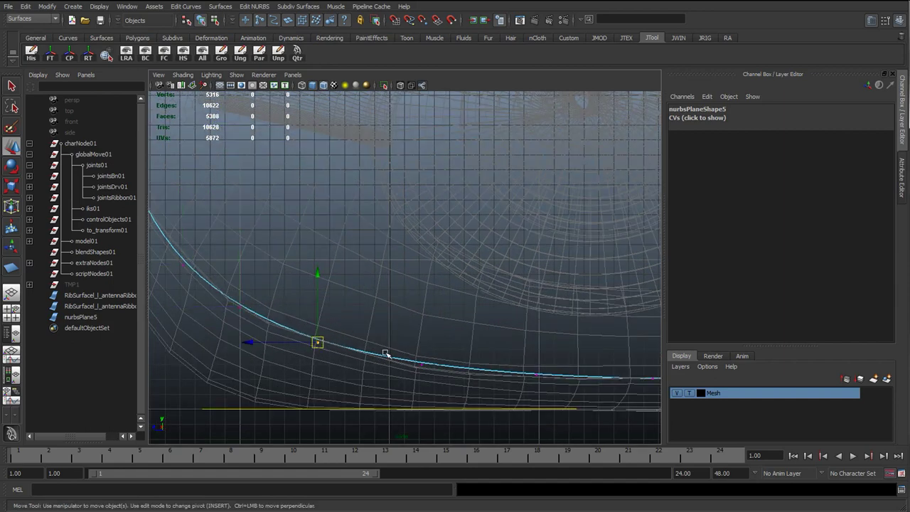
{"action": "left_click", "coordinate": [420, 367]}
{"action": "left_click", "coordinate": [536, 375]}
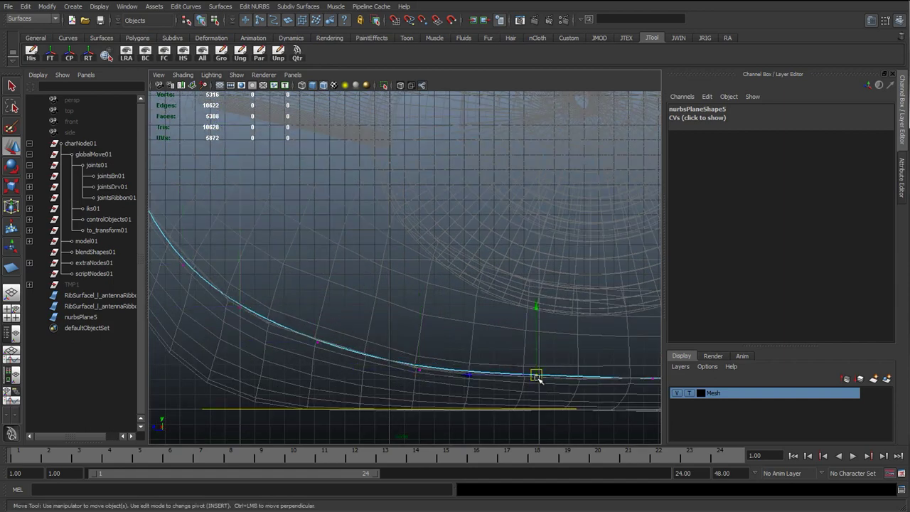
{"action": "left_click_drag", "start_coordinate": [538, 378], "coordinate": [538, 381]}
{"action": "middle_click_drag", "start_coordinate": [488, 362], "coordinate": [366, 329], "text": "alt"}
{"action": "left_click_drag", "start_coordinate": [390, 296], "coordinate": [420, 339]}
{"action": "right_click_drag", "start_coordinate": [529, 324], "coordinate": [471, 321], "text": "alt"}
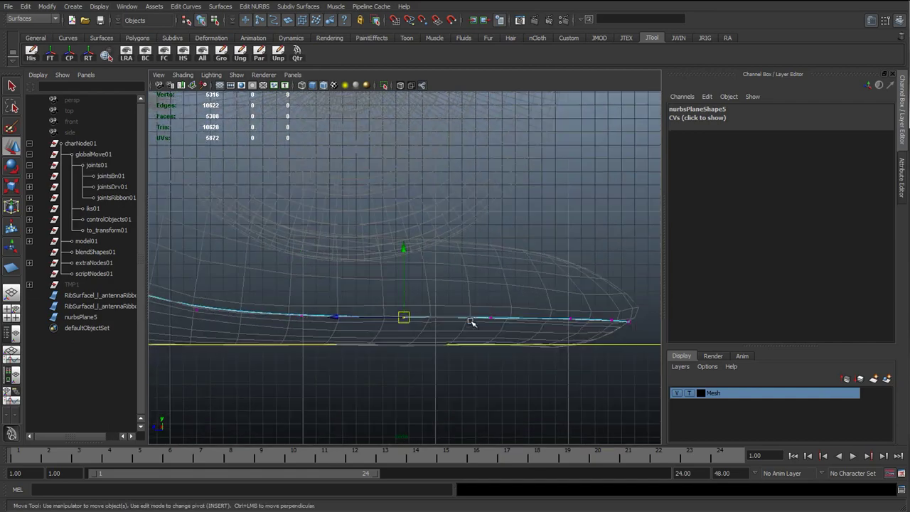
{"action": "left_click_drag", "start_coordinate": [471, 322], "coordinate": [647, 352], "text": "alt"}
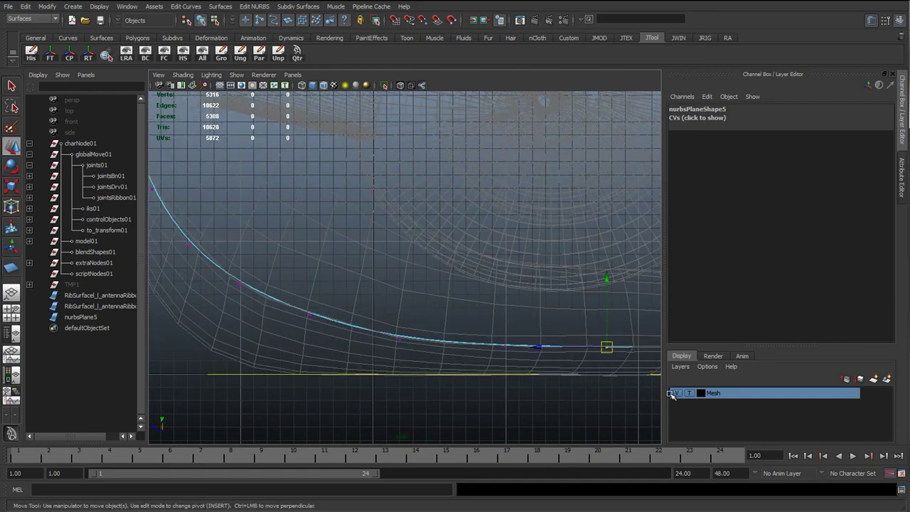
- Hide the Mesh layer and nudge the CV rows through the plane's bend into a smooth, even curve in the side view
{"action": "middle_click_drag", "start_coordinate": [280, 180], "coordinate": [453, 346], "text": "alt"}
{"action": "left_click_drag", "start_coordinate": [293, 283], "coordinate": [328, 315]}
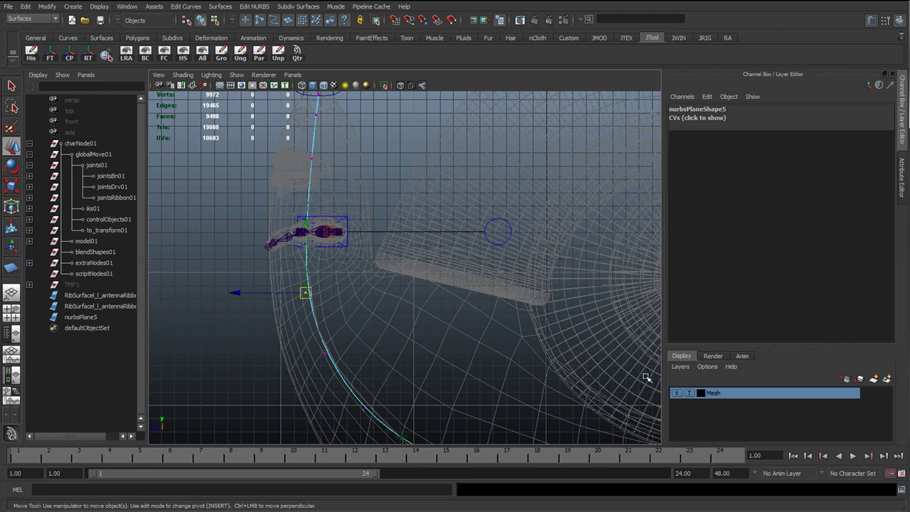
{"action": "left_click", "coordinate": [677, 393]}
{"action": "left_click_drag", "start_coordinate": [392, 285], "coordinate": [363, 369], "text": "alt"}
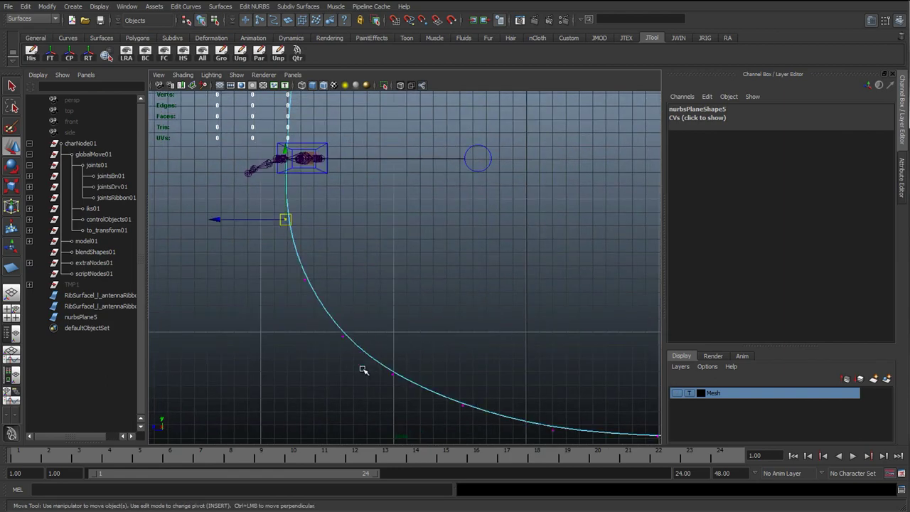
{"action": "middle_click_drag", "start_coordinate": [337, 342], "coordinate": [294, 288], "text": "alt"}
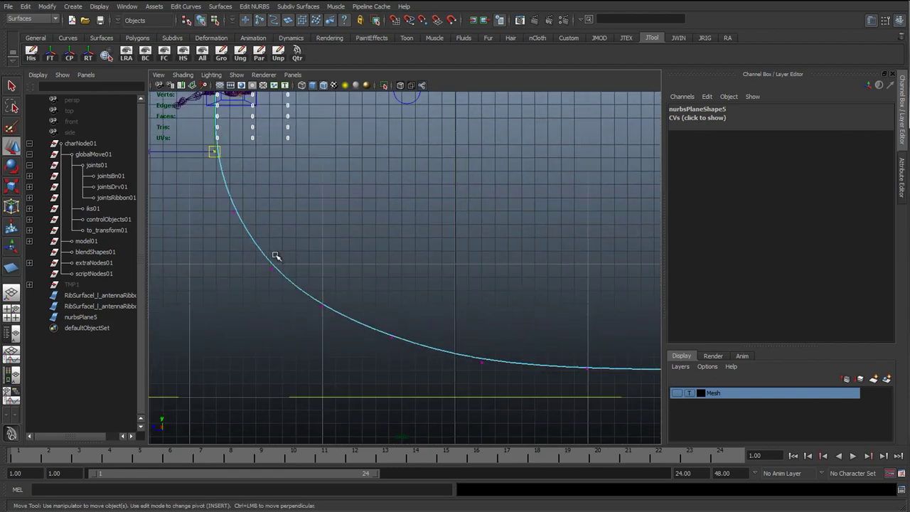
{"action": "left_click", "coordinate": [322, 306]}
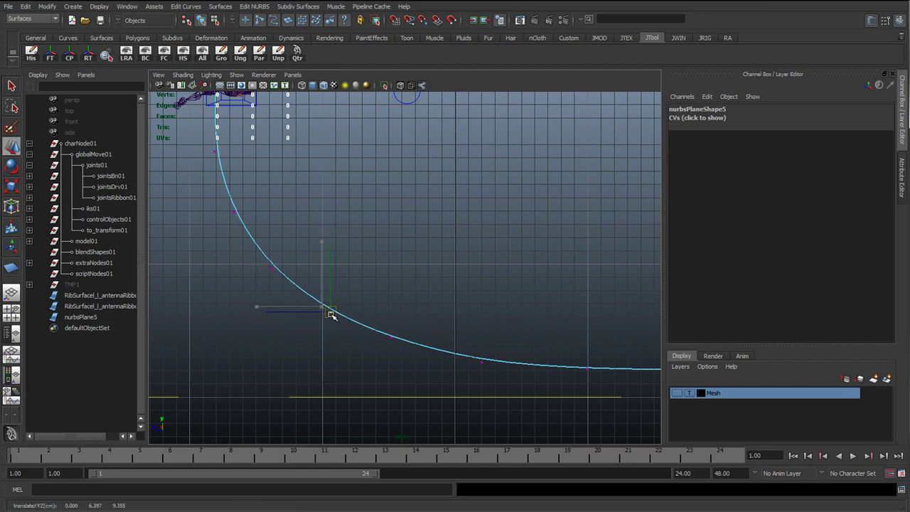
{"action": "left_click", "coordinate": [230, 209]}
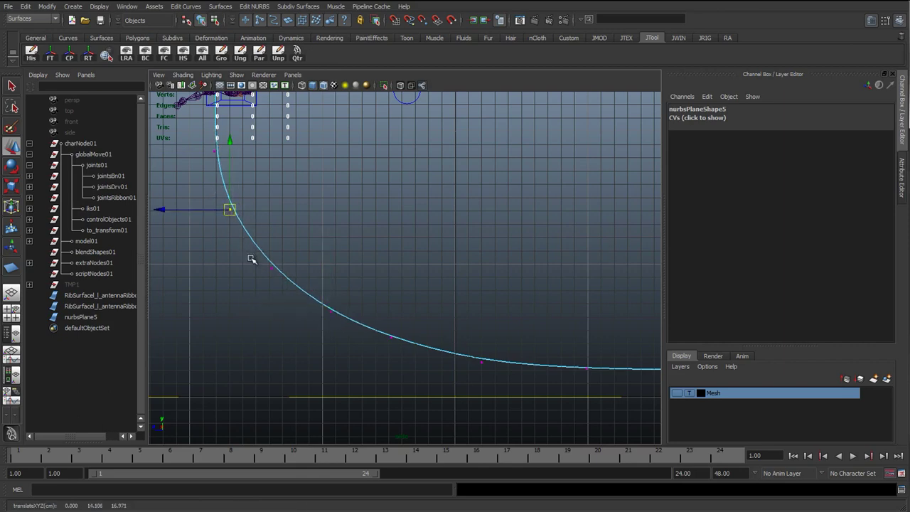
{"action": "left_click", "coordinate": [271, 268]}
{"action": "left_click", "coordinate": [391, 336]}
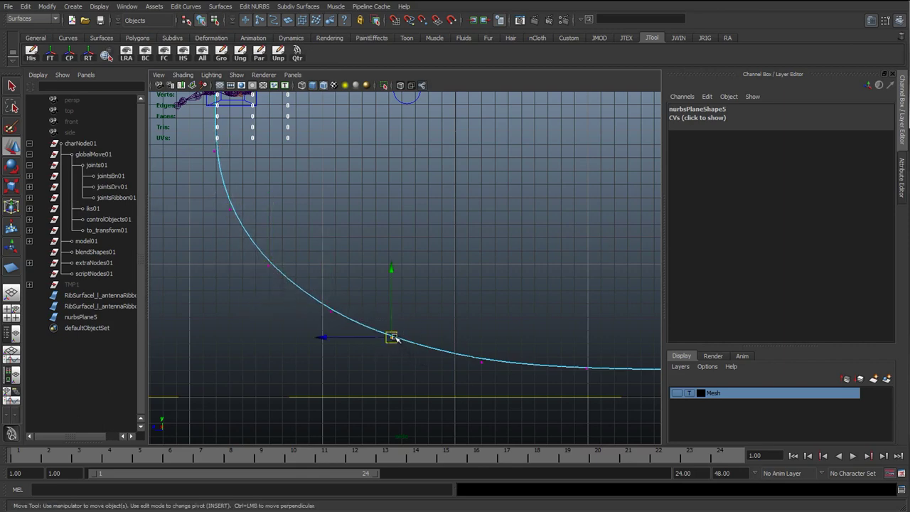
{"action": "left_click_drag", "start_coordinate": [394, 338], "coordinate": [503, 368]}
- Even out the CV rows where the bend flattens into the foot, shifting them slightly to smooth the transition
{"action": "middle_click_drag", "start_coordinate": [553, 379], "coordinate": [373, 280], "text": "alt"}
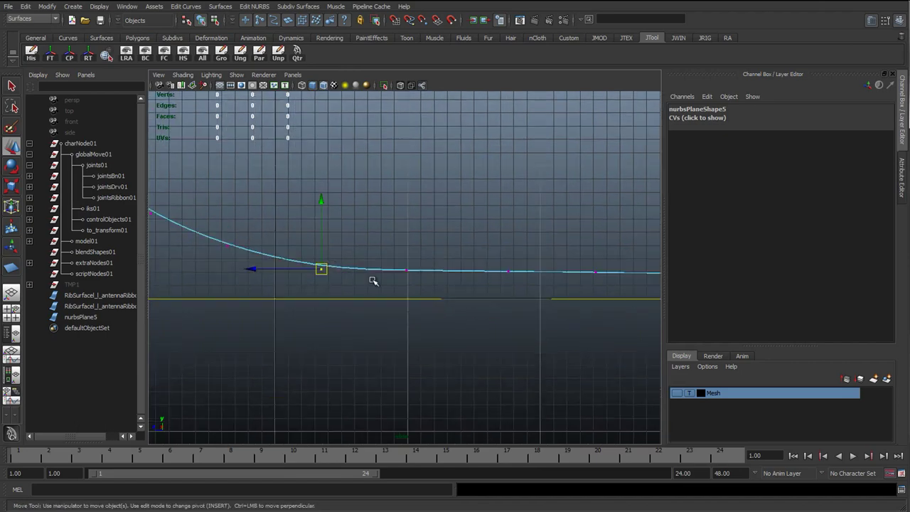
{"action": "left_click", "coordinate": [406, 270]}
{"action": "right_click_drag", "start_coordinate": [413, 268], "coordinate": [470, 288], "text": "alt"}
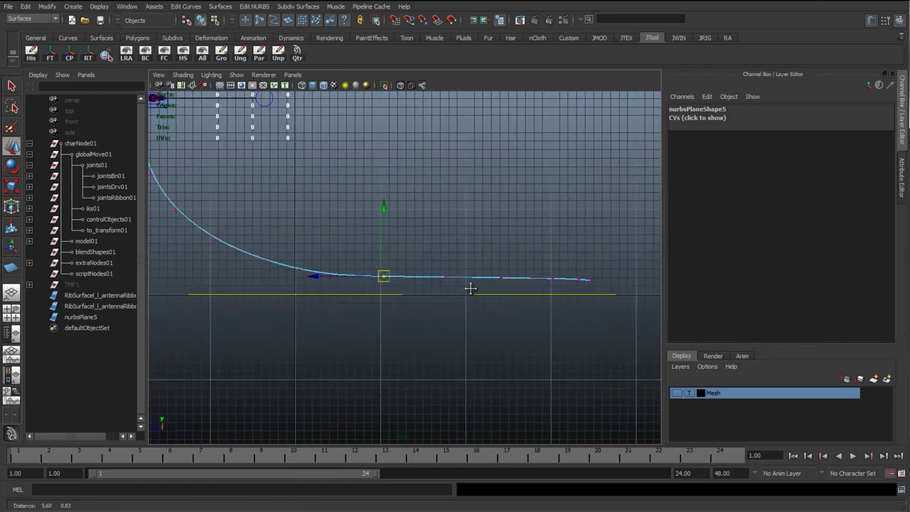
{"action": "middle_click_drag", "start_coordinate": [471, 288], "coordinate": [569, 300], "text": "alt"}
{"action": "scroll", "coordinate": [569, 300], "scroll_direction": "up", "scroll_amount": 2}
{"action": "left_click_drag", "start_coordinate": [330, 254], "coordinate": [346, 271]}
{"action": "left_click_drag", "start_coordinate": [386, 275], "coordinate": [439, 309]}
{"action": "left_click_drag", "start_coordinate": [431, 295], "coordinate": [421, 293]}
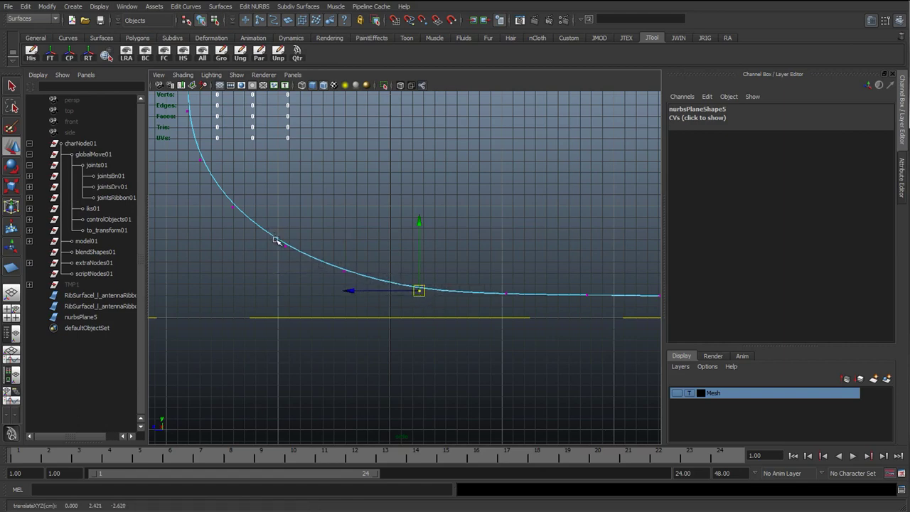
{"action": "left_click_drag", "start_coordinate": [276, 239], "coordinate": [292, 255]}
{"action": "left_click_drag", "start_coordinate": [286, 251], "coordinate": [282, 249]}
{"action": "mouse_move", "coordinate": [333, 261]}
{"action": "left_mouse_down"}
{"action": "mouse_move", "coordinate": [353, 278]}
{"action": "mouse_move", "coordinate": [343, 272]}
{"action": "left_mouse_up"}
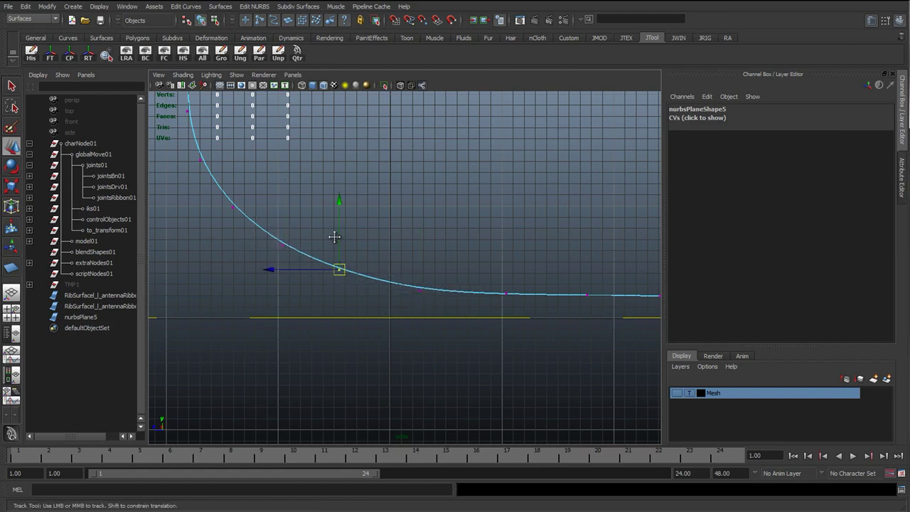
{"action": "left_click", "coordinate": [506, 296]}
- Check the alignment of the last CV rows at the plane's tail end in the side view
{"action": "left_click_drag", "start_coordinate": [525, 237], "coordinate": [352, 262], "text": "alt"}
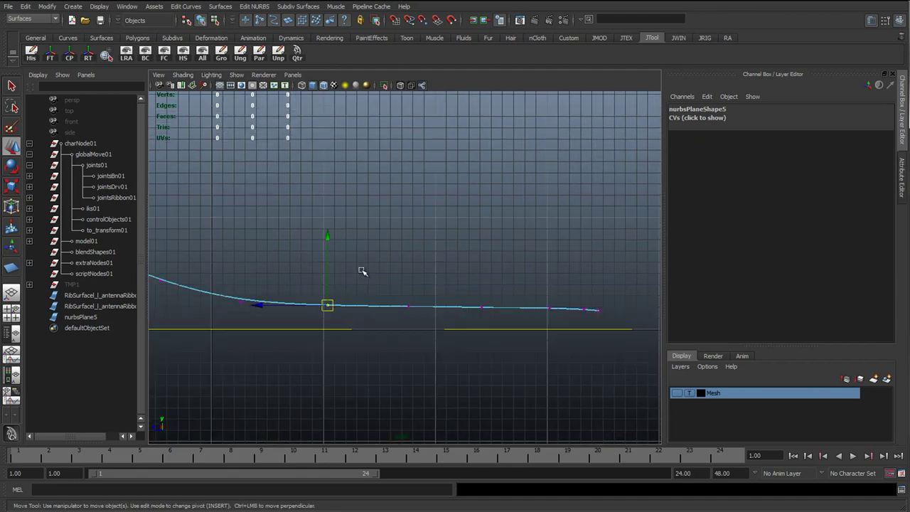
{"action": "middle_click_drag", "start_coordinate": [558, 310], "coordinate": [417, 297], "text": "alt"}
{"action": "scroll", "coordinate": [417, 297], "scroll_direction": "up", "scroll_amount": 3}
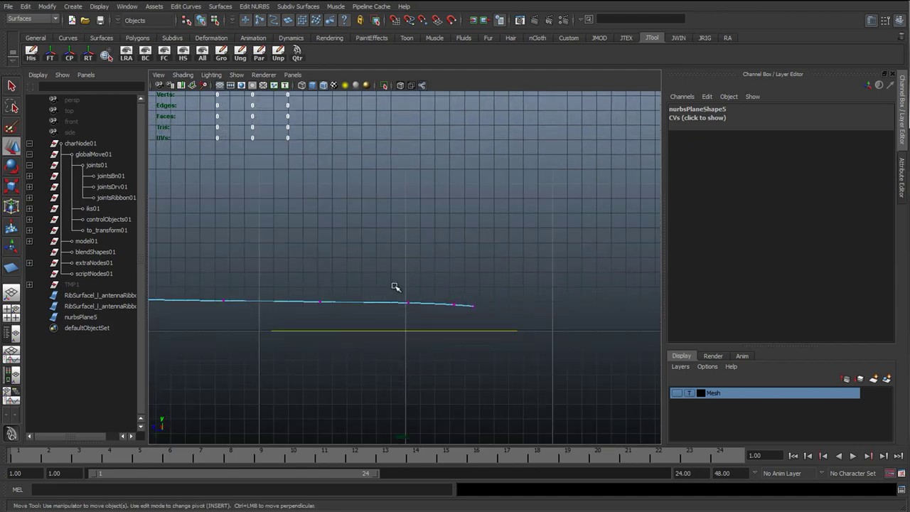
{"action": "left_click_drag", "start_coordinate": [398, 290], "coordinate": [420, 310]}
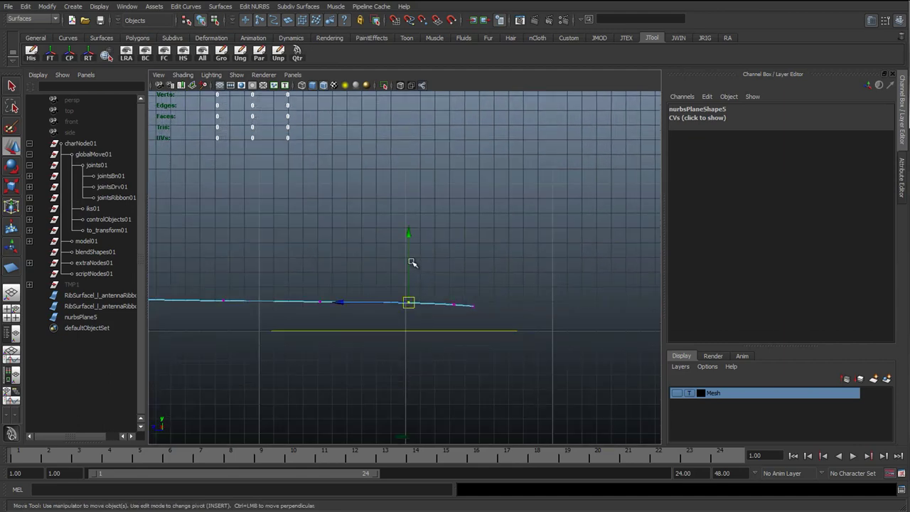
{"action": "left_click", "coordinate": [476, 305]}
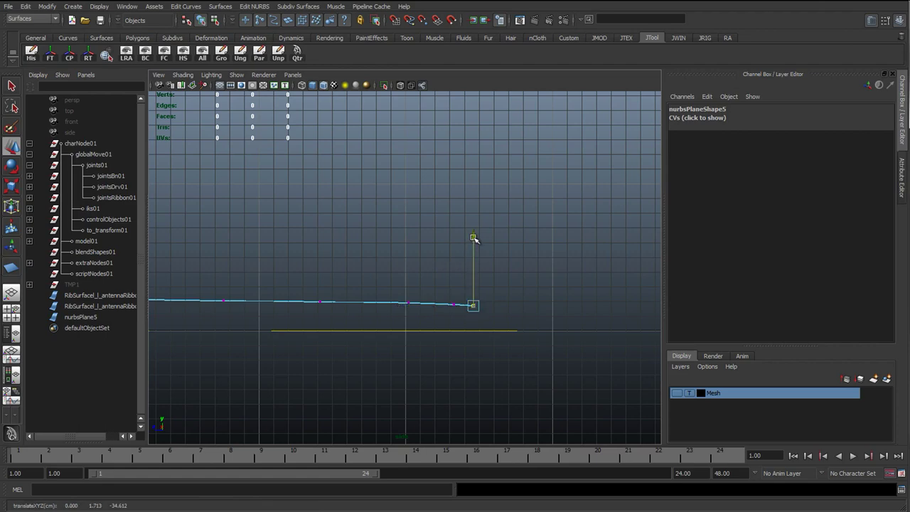
- Switch to the perspective view and select the whole NURBS plane in object mode to inspect its reshaped curve
{"action": "mouse_move", "coordinate": [474, 240]}
{"action": "left_mouse_down", "text": "alt"}
{"action": "mouse_move", "coordinate": [443, 258]}
{"action": "mouse_move", "coordinate": [548, 351]}
{"action": "mouse_move", "coordinate": [463, 344]}
{"action": "mouse_move", "coordinate": [441, 237]}
{"action": "mouse_move", "coordinate": [431, 248]}
{"action": "mouse_move", "coordinate": [419, 206]}
{"action": "mouse_move", "coordinate": [412, 274]}
{"action": "mouse_move", "coordinate": [389, 224]}
{"action": "mouse_move", "coordinate": [399, 242]}
{"action": "mouse_move", "coordinate": [380, 256]}
{"action": "mouse_move", "coordinate": [313, 256]}
{"action": "mouse_move", "coordinate": [505, 252]}
{"action": "mouse_move", "coordinate": [453, 252]}
{"action": "mouse_move", "coordinate": [430, 224]}
{"action": "mouse_move", "coordinate": [403, 272]}
{"action": "mouse_move", "coordinate": [321, 260]}
{"action": "mouse_move", "coordinate": [258, 266]}
{"action": "mouse_move", "coordinate": [393, 265]}
{"action": "mouse_move", "coordinate": [380, 264]}
{"action": "mouse_move", "coordinate": [381, 243]}
{"action": "mouse_move", "coordinate": [372, 260]}
{"action": "mouse_move", "coordinate": [345, 261]}
{"action": "mouse_move", "coordinate": [363, 237]}
{"action": "left_mouse_up", "text": "alt"}
{"action": "key", "text": "space"}
{"action": "left_click", "coordinate": [363, 237]}
{"action": "left_click_drag", "start_coordinate": [402, 280], "coordinate": [368, 240], "text": "alt"}
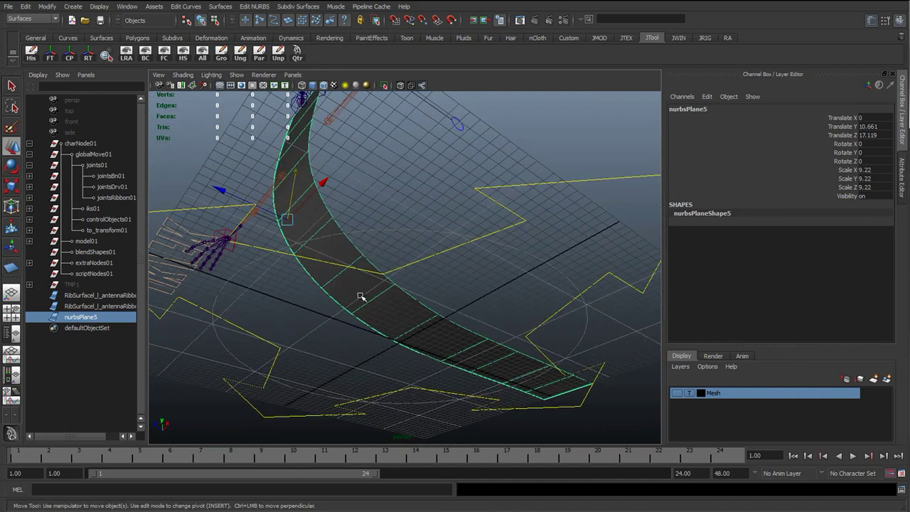
{"action": "left_click_drag", "start_coordinate": [361, 296], "coordinate": [361, 250], "text": "alt"}
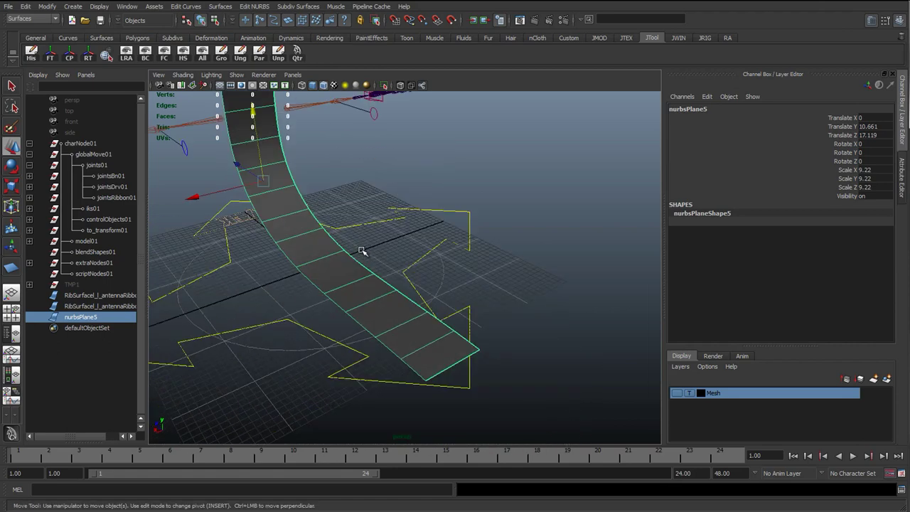
{"action": "middle_click_drag", "start_coordinate": [325, 238], "coordinate": [334, 253], "text": "alt"}
{"action": "left_click_drag", "start_coordinate": [334, 253], "coordinate": [347, 267], "text": "alt"}
{"action": "middle_click_drag", "start_coordinate": [348, 267], "coordinate": [366, 285], "text": "alt"}
- Rebuild the NURBS plane uniformly in the V direction with 17 spans V, cubic degree V and a 0 to 1 parameter range
{"action": "left_click", "coordinate": [220, 6]}
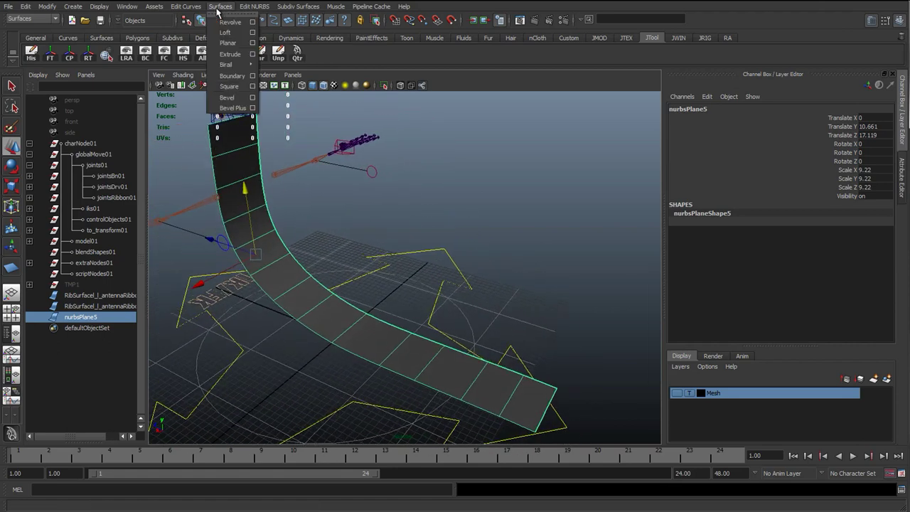
{"action": "mouse_move", "coordinate": [251, 9]}
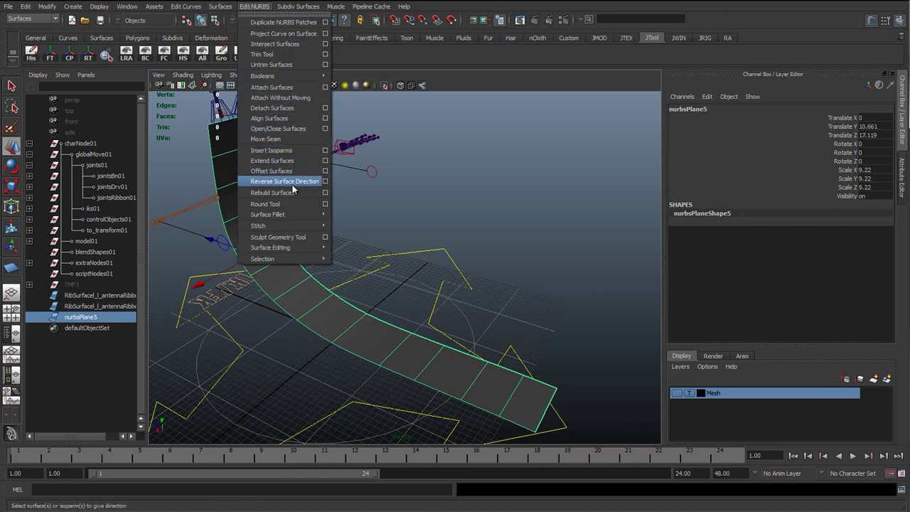
{"action": "left_click", "coordinate": [325, 193]}
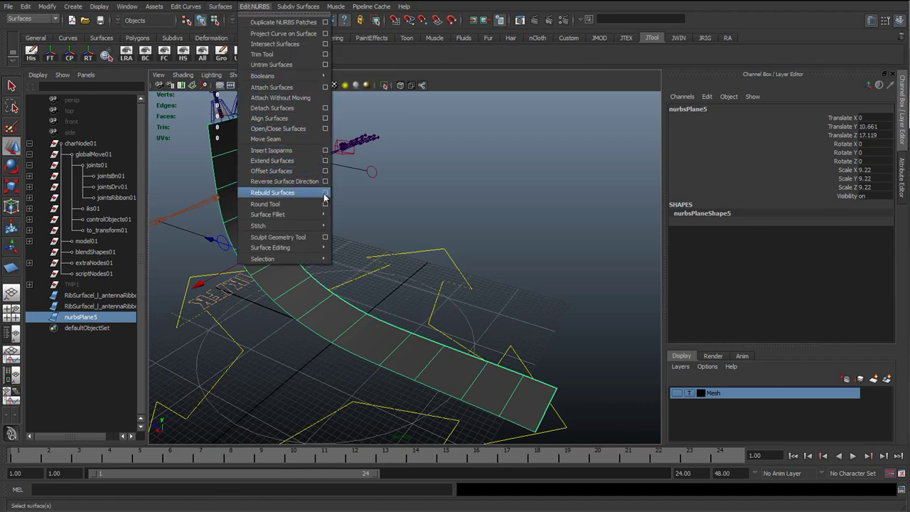
{"action": "left_click", "coordinate": [528, 220]}
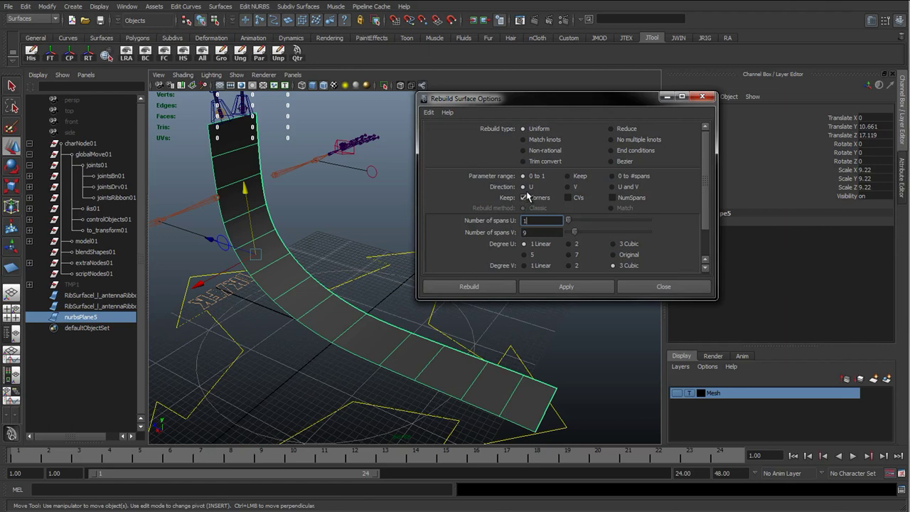
{"action": "key", "text": "Tab"}
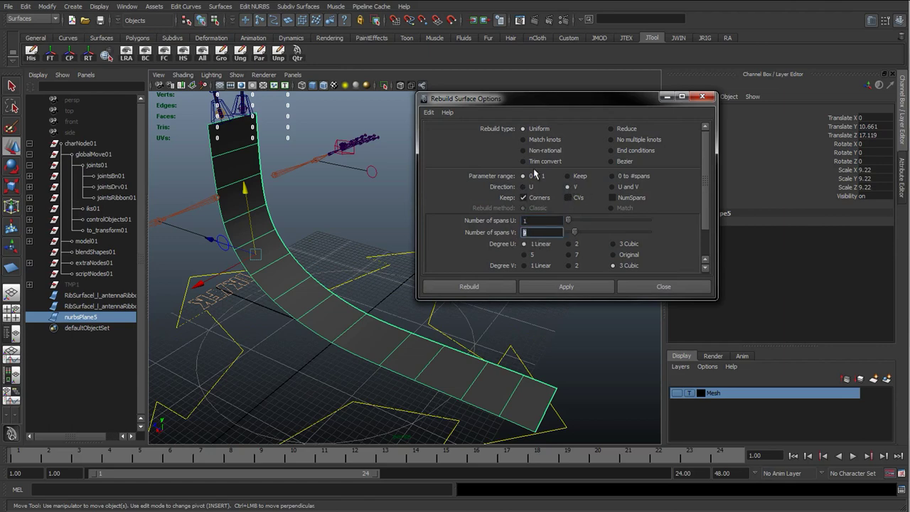
{"action": "left_click_drag", "start_coordinate": [558, 100], "coordinate": [585, 63]}
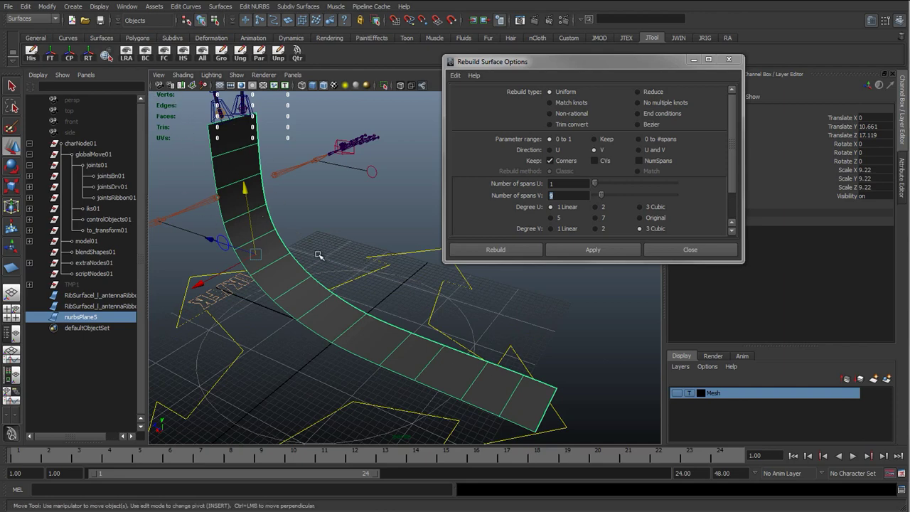
{"action": "left_click_drag", "start_coordinate": [561, 199], "coordinate": [536, 199]}
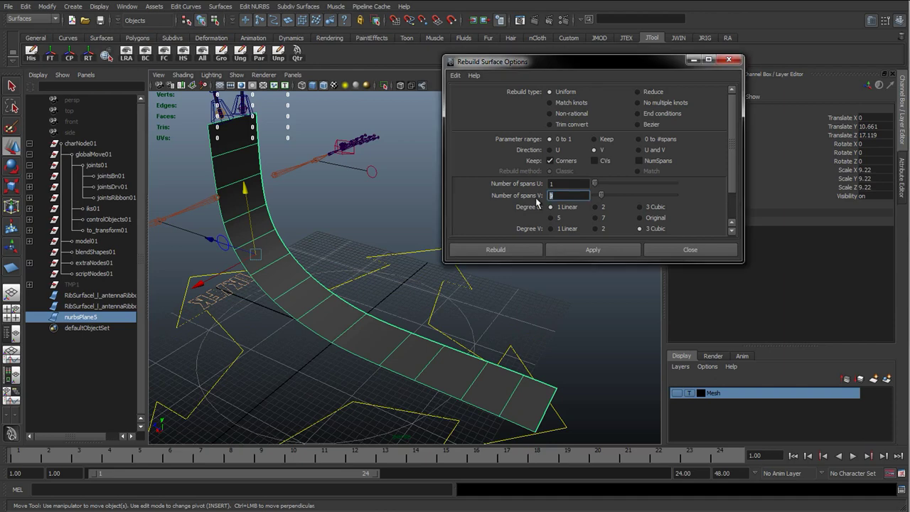
{"action": "left_click", "coordinate": [585, 250]}
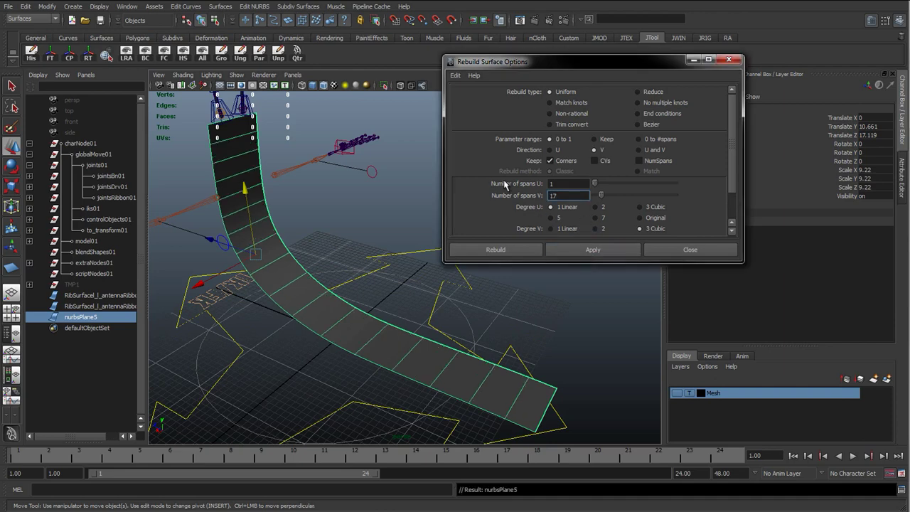
{"action": "left_click", "coordinate": [690, 249]}
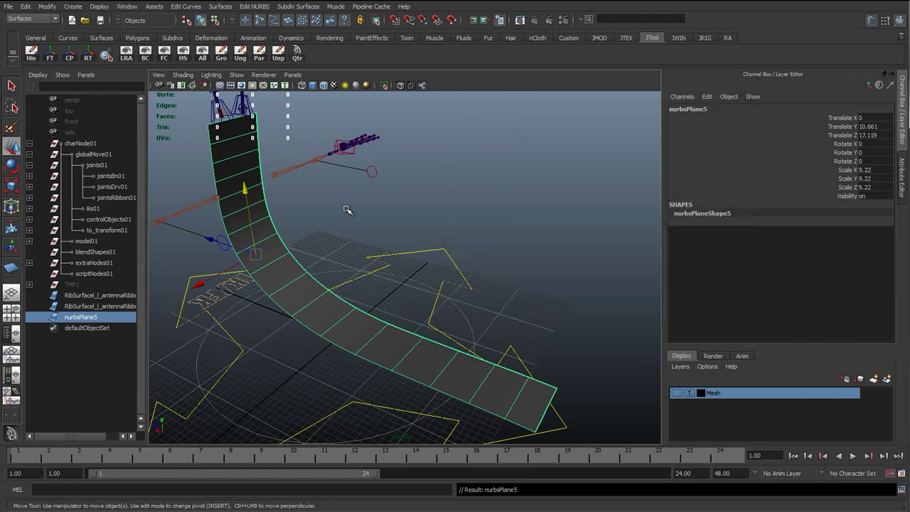
- Show the Mesh layer again and examine from several angles how the rebuilt plane's spans fit the snail's body
{"action": "left_click_drag", "start_coordinate": [347, 210], "coordinate": [418, 194], "text": "alt"}
{"action": "left_click_drag", "start_coordinate": [467, 184], "coordinate": [339, 200], "text": "alt"}
{"action": "left_click_drag", "start_coordinate": [388, 222], "coordinate": [304, 216], "text": "alt"}
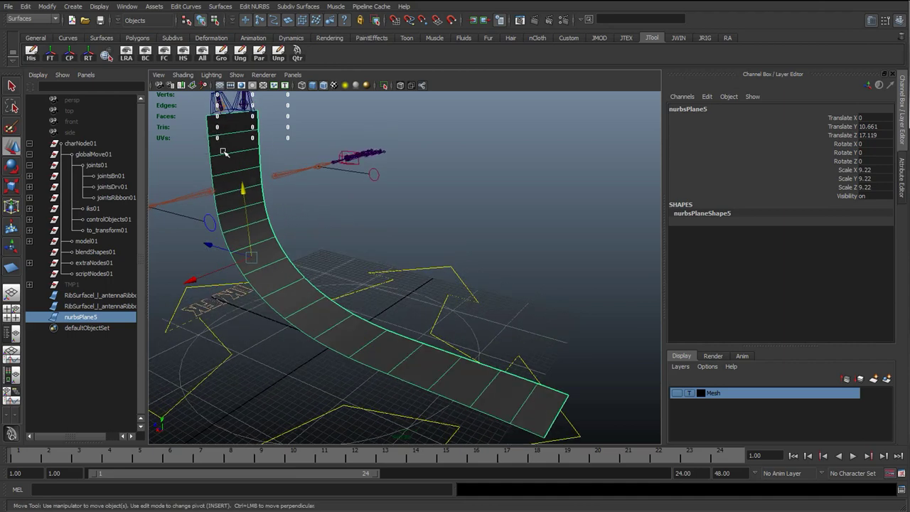
{"action": "left_click_drag", "start_coordinate": [239, 199], "coordinate": [229, 144], "text": "alt"}
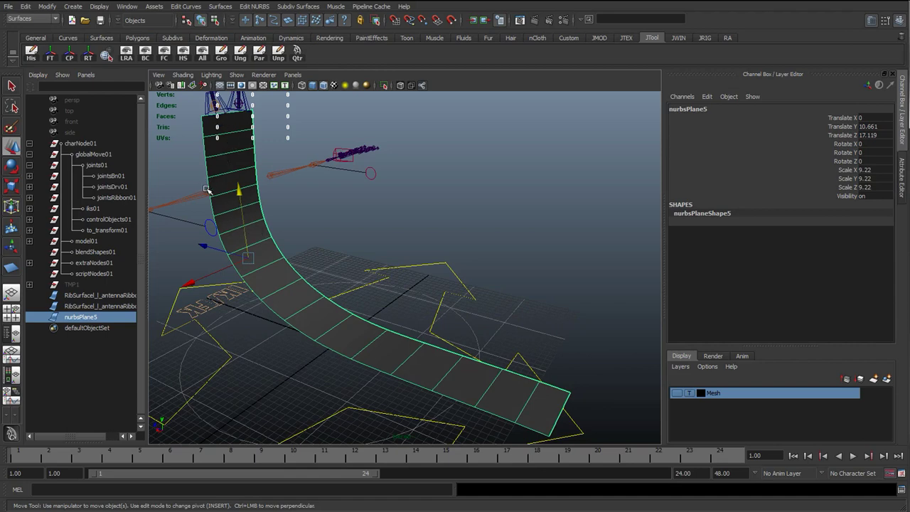
{"action": "left_click", "coordinate": [691, 396]}
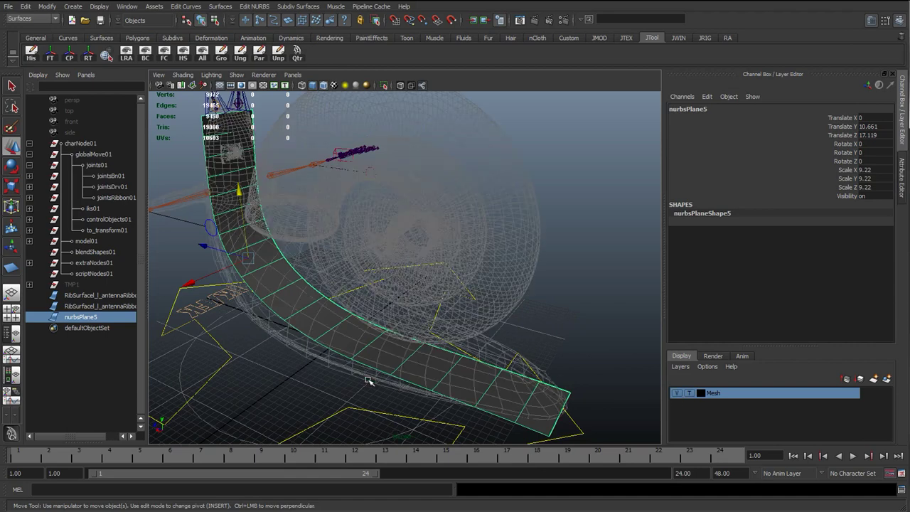
{"action": "left_click_drag", "start_coordinate": [366, 382], "coordinate": [304, 329], "text": "alt"}
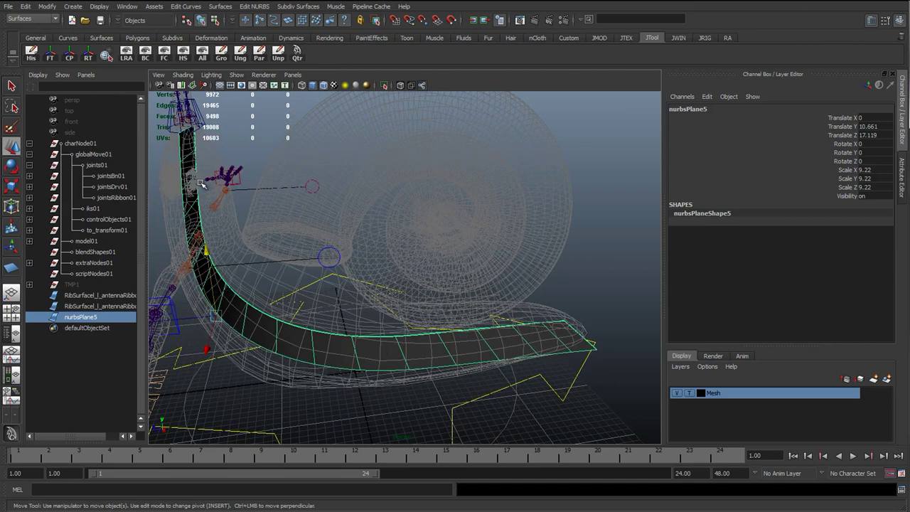
{"action": "left_click_drag", "start_coordinate": [239, 231], "coordinate": [254, 197], "text": "alt"}
{"action": "left_click_drag", "start_coordinate": [287, 223], "coordinate": [280, 210], "text": "alt"}
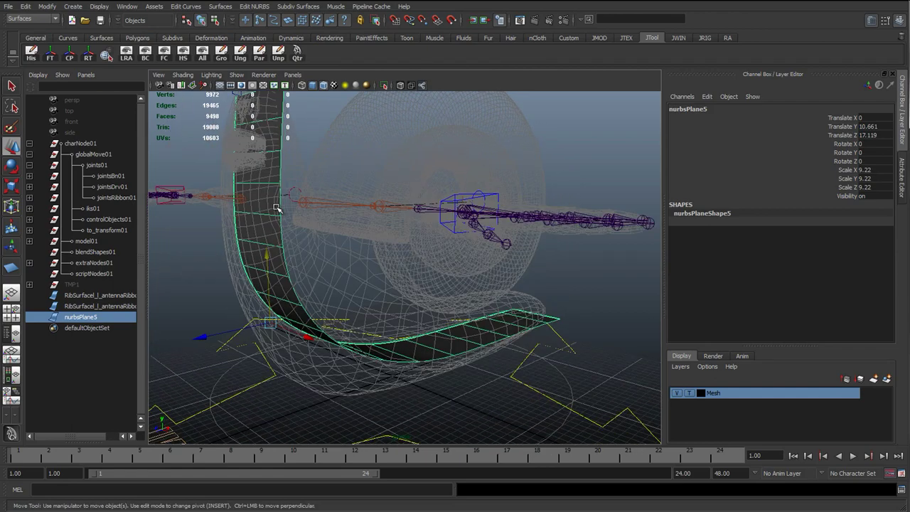
{"action": "left_click_drag", "start_coordinate": [285, 160], "coordinate": [294, 164], "text": "alt"}
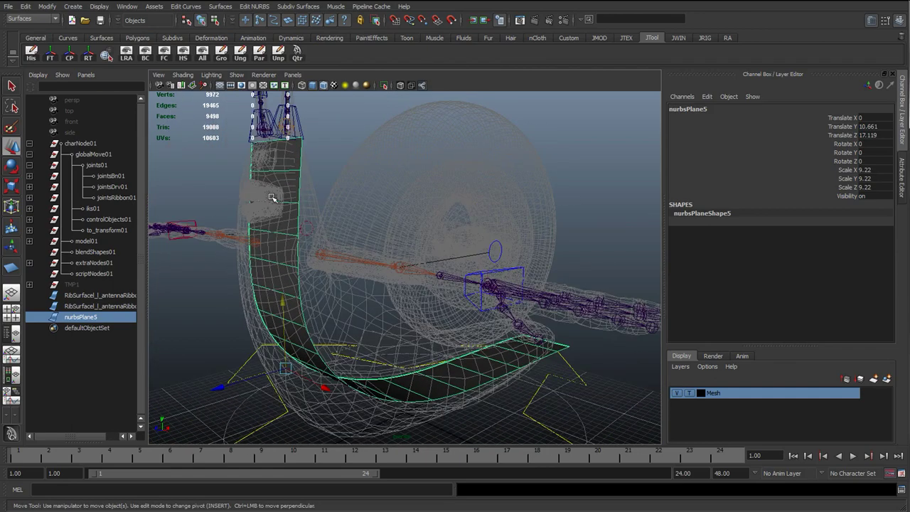
- Compare the rebuilt NURBS plane with the snail's body from the front and side, and hide the Mesh layer
{"action": "left_click_drag", "start_coordinate": [314, 304], "coordinate": [266, 189], "text": "alt"}
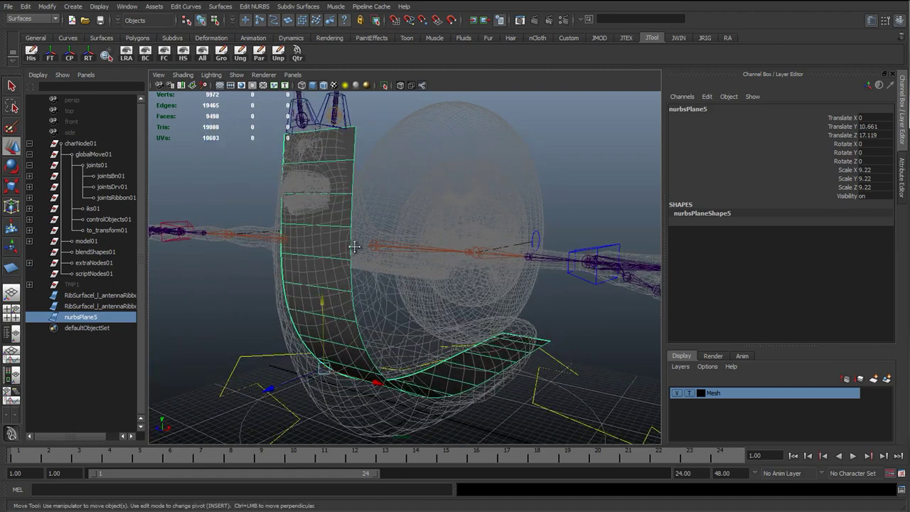
{"action": "left_click_drag", "start_coordinate": [352, 247], "coordinate": [309, 140], "text": "alt"}
{"action": "left_click_drag", "start_coordinate": [327, 199], "coordinate": [241, 232], "text": "alt"}
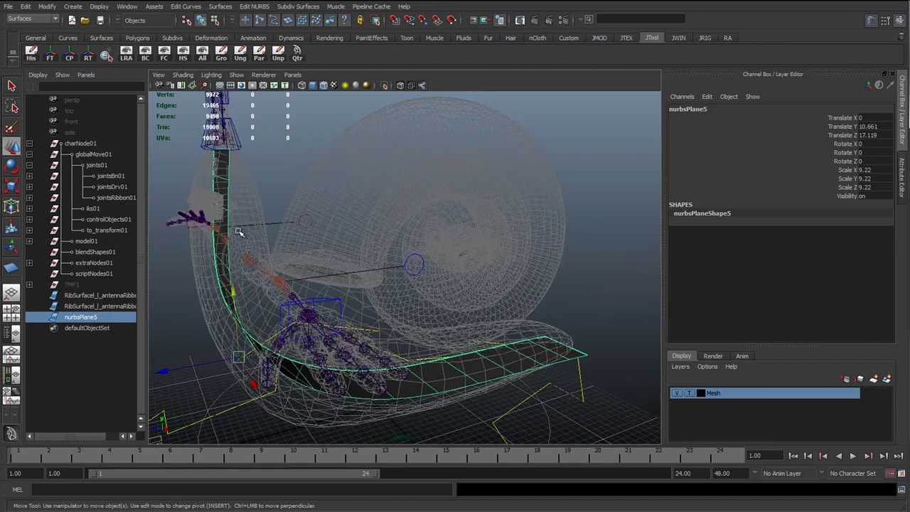
{"action": "left_click_drag", "start_coordinate": [344, 320], "coordinate": [253, 323], "text": "alt"}
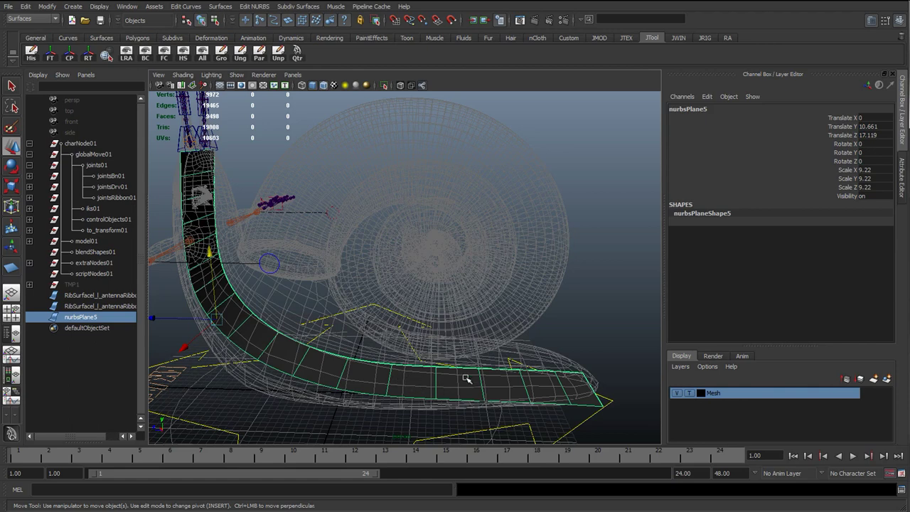
{"action": "left_click", "coordinate": [679, 394]}
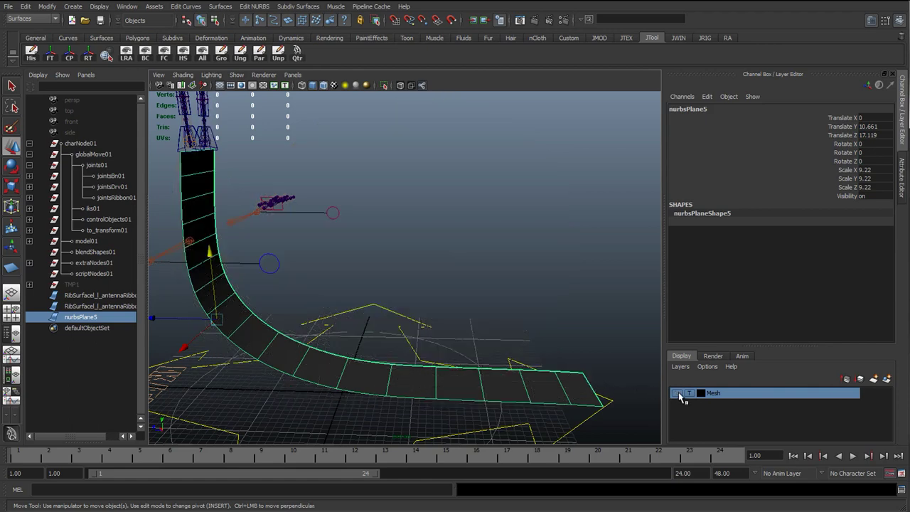
{"action": "left_click_drag", "start_coordinate": [471, 355], "coordinate": [402, 360], "text": "alt"}
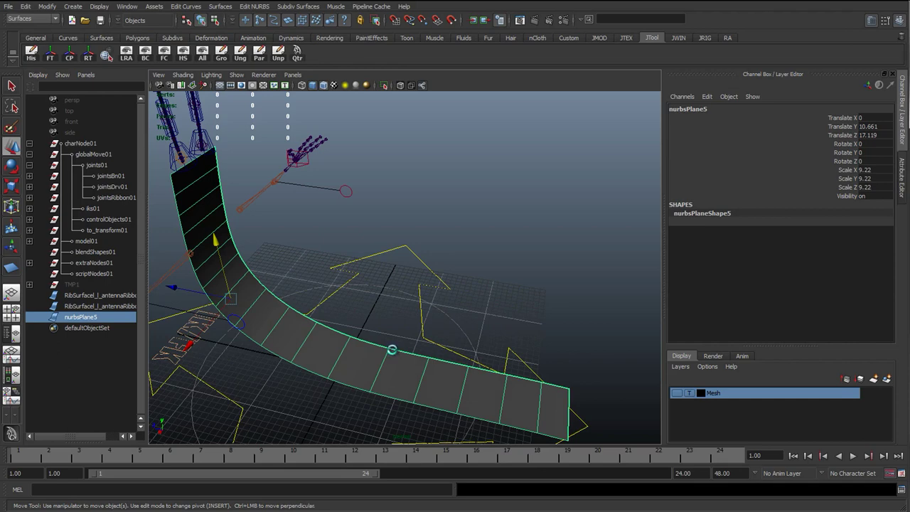
- Duplicate the NURBS plane as a backup and parent the copy under the TMP1 group
{"action": "key", "text": "ctrl+d"}
{"action": "left_click", "coordinate": [29, 143]}
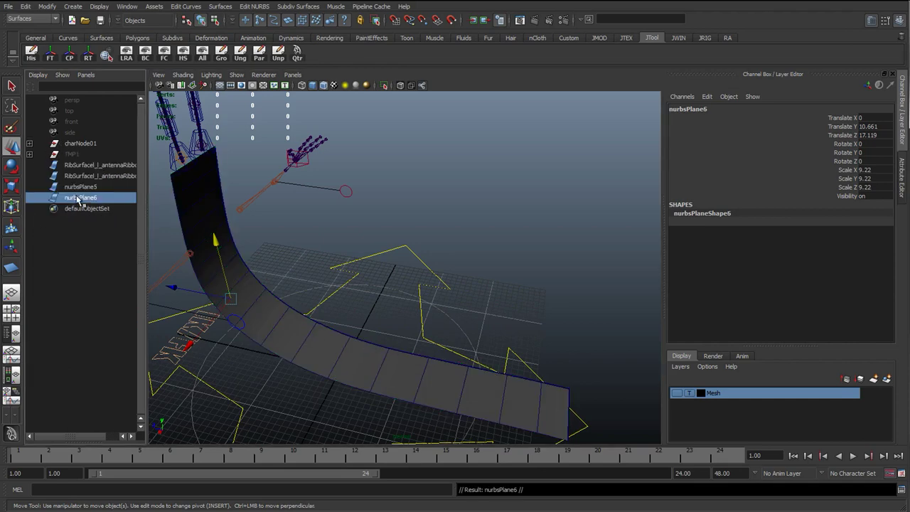
{"action": "middle_click_drag", "start_coordinate": [83, 203], "coordinate": [71, 153]}
{"action": "left_click", "coordinate": [71, 153]}
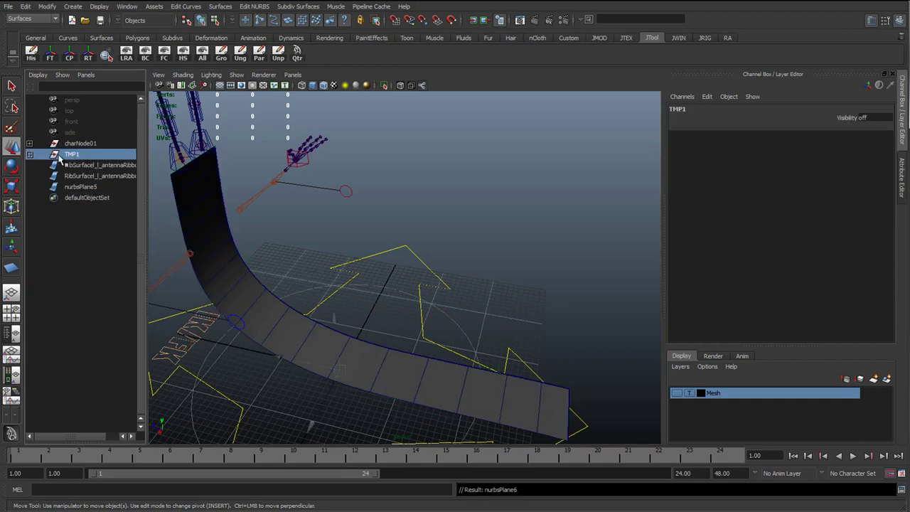
- Select the original NURBS plane, nurbsPlane5, and freeze its transformations
{"action": "left_click", "coordinate": [235, 282]}
{"action": "left_click_drag", "start_coordinate": [236, 285], "coordinate": [412, 312], "text": "alt"}
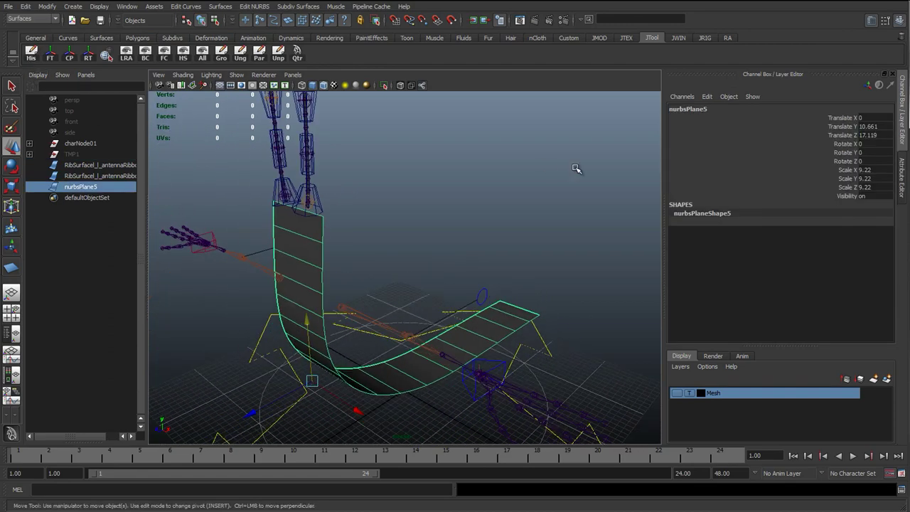
{"action": "left_click", "coordinate": [50, 53]}
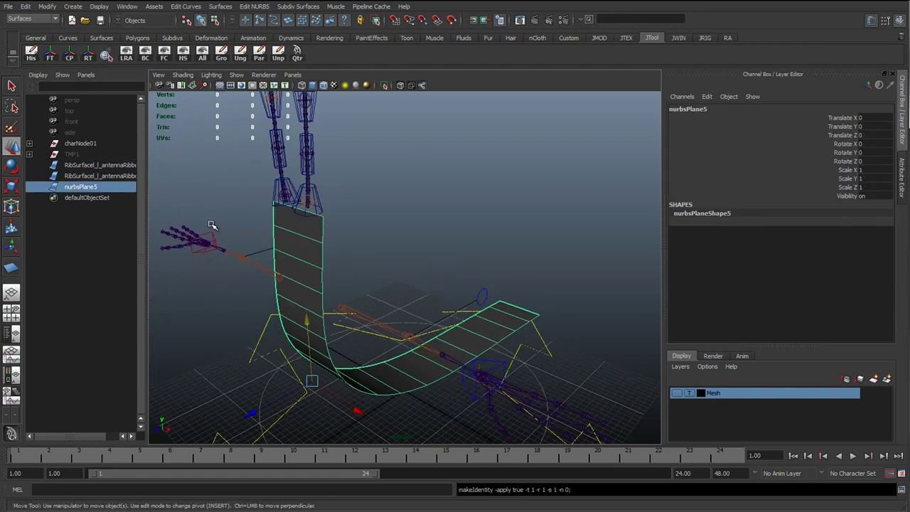
- Scale the NURBS plane narrower along X, checking it against the temporarily shown Mesh layer, and freeze its transformations again
{"action": "key", "text": "r"}
{"action": "left_click_drag", "start_coordinate": [392, 334], "coordinate": [633, 403], "text": "alt"}
{"action": "left_click", "coordinate": [677, 393]}
{"action": "left_click_drag", "start_coordinate": [497, 320], "coordinate": [521, 344], "text": "alt"}
{"action": "left_click", "coordinate": [49, 54]}
{"action": "left_click", "coordinate": [677, 394]}
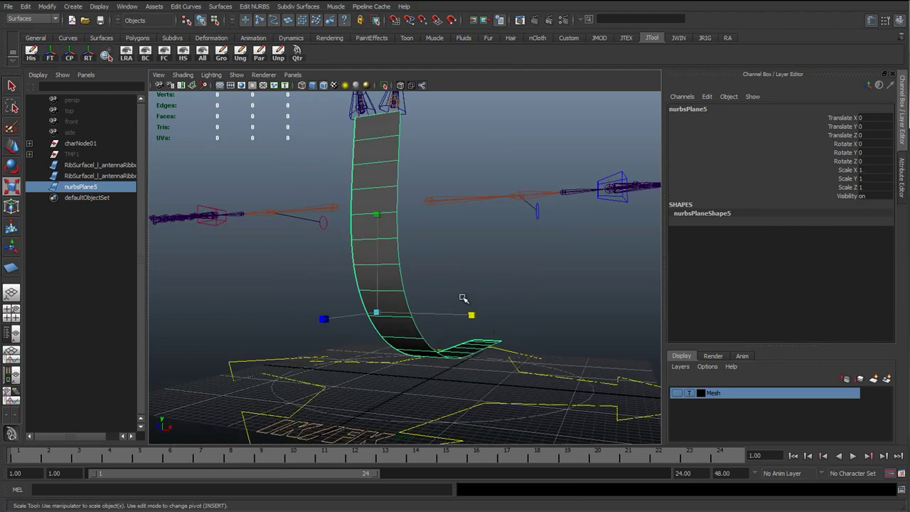
{"action": "key", "text": "w"}
{"action": "left_click_drag", "start_coordinate": [463, 299], "coordinate": [345, 260], "text": "alt"}
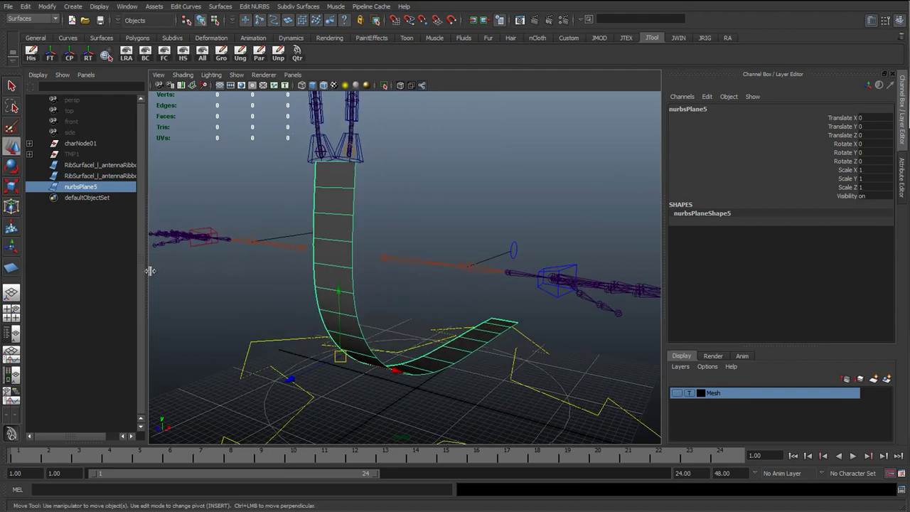
- Copy the name RibSurfacel_l_antennaRibbon_02 from the antenna ribbon surface and paste it as the name of nurbsPlane5
{"action": "left_click_drag", "start_coordinate": [150, 270], "coordinate": [244, 260]}
{"action": "left_click", "coordinate": [116, 179]}
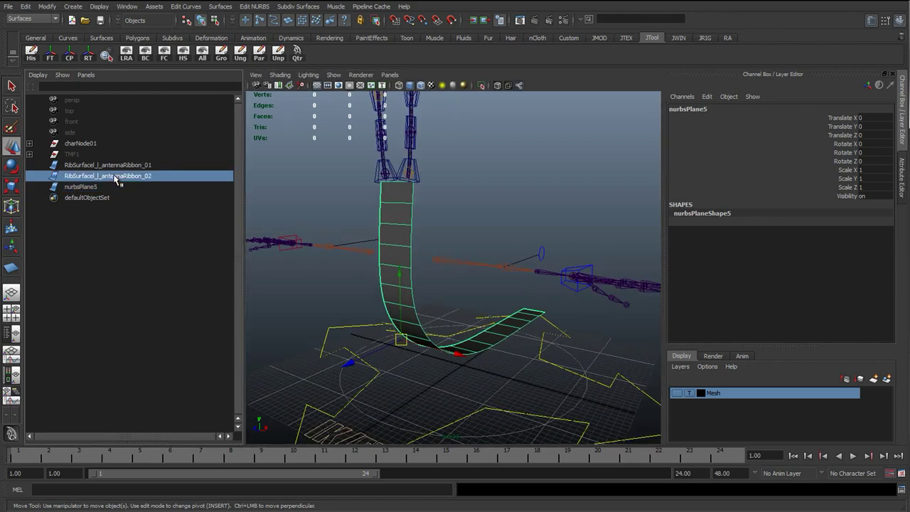
{"action": "double_click", "coordinate": [116, 177]}
{"action": "key", "text": "ctrl+c"}
{"action": "left_click", "coordinate": [106, 187]}
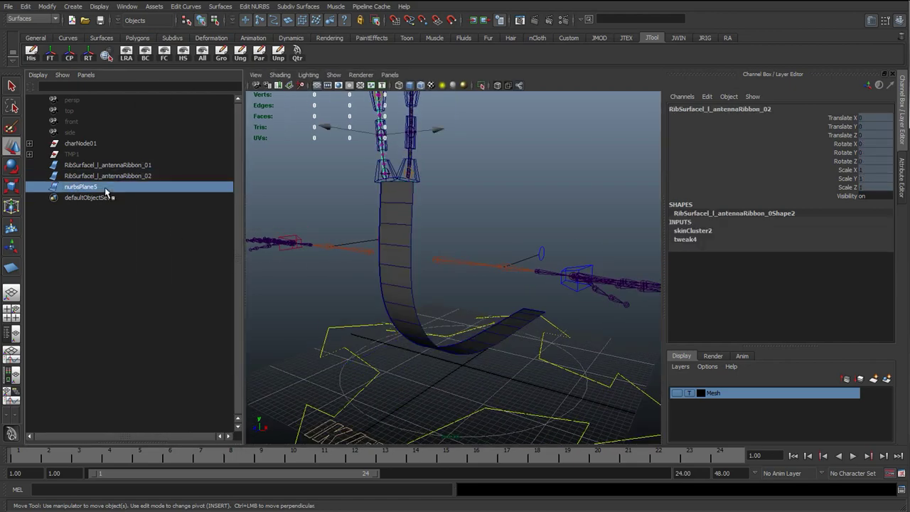
{"action": "double_click", "coordinate": [105, 187]}
{"action": "key", "text": "ctrl+v"}
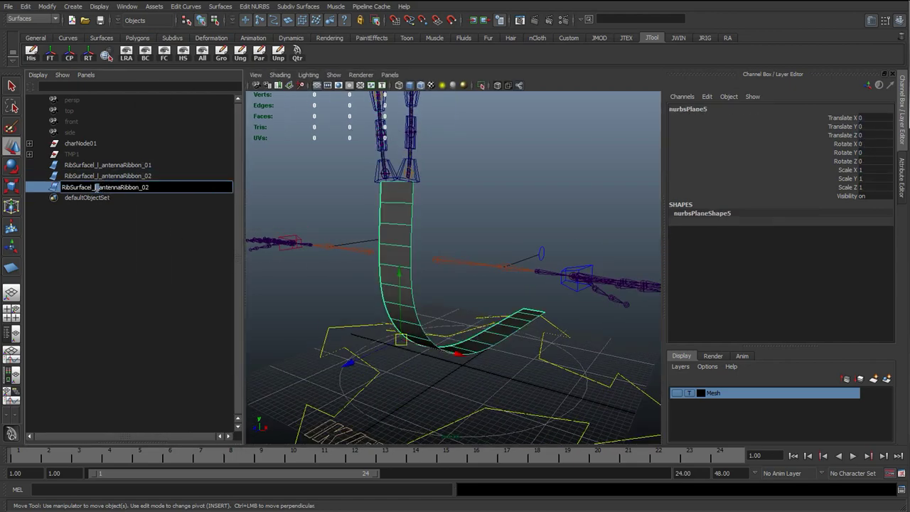
- Edit the body plane's pasted name to RibSurfacel_backRibbon_01
{"action": "key", "text": "BackSpace"}
{"action": "left_click_drag", "start_coordinate": [95, 187], "coordinate": [118, 187]}
{"action": "type", "text": "ba"}
{"action": "type", "text": "ck"}
{"action": "type", "text": "Spi"}
{"action": "key", "text": "BackSpace"}
{"action": "key", "text": "BackSpace"}
{"action": "key", "text": "BackSpace"}
{"action": "key", "text": "Return"}
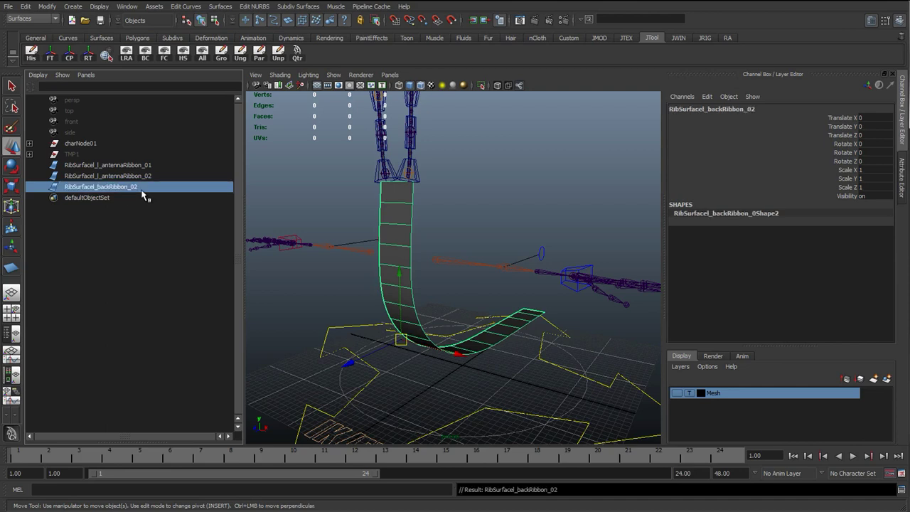
{"action": "double_click", "coordinate": [145, 188]}
{"action": "left_click", "coordinate": [144, 190]}
{"action": "type", "text": "1"}
{"action": "key", "text": "Return"}
- Create hair on RibSurfacel_backRibbon_01 as a grid with NURBS curves output, U count 1 and V count 17
{"action": "left_click", "coordinate": [334, 192]}
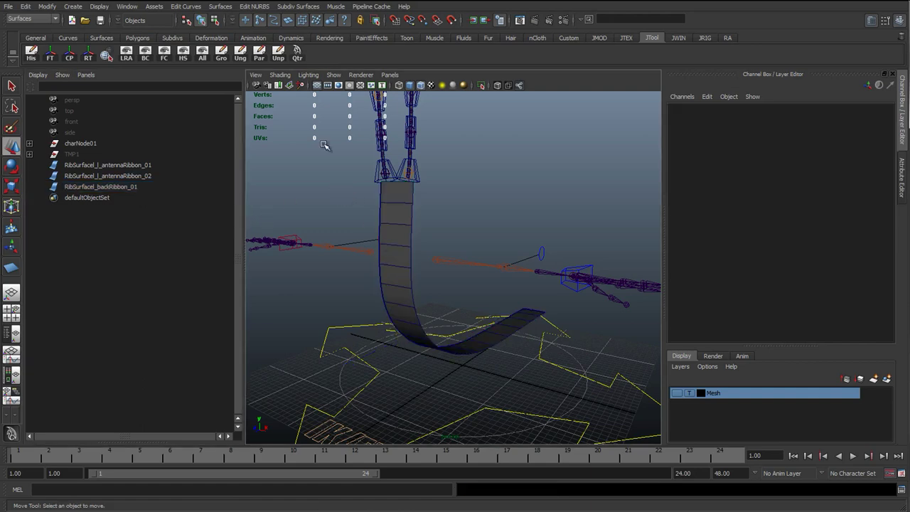
{"action": "left_click", "coordinate": [396, 242]}
{"action": "left_click_drag", "start_coordinate": [401, 264], "coordinate": [338, 67], "text": "alt"}
{"action": "left_click", "coordinate": [32, 19]}
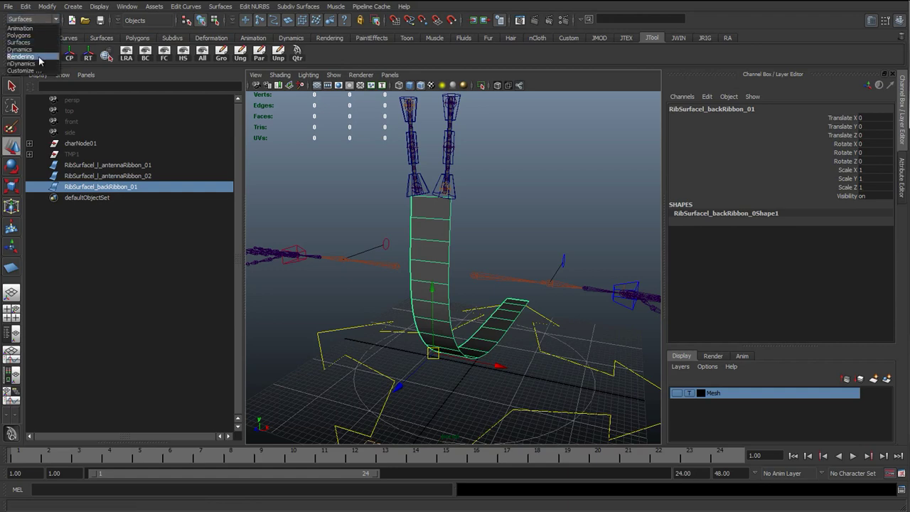
{"action": "left_click", "coordinate": [28, 49]}
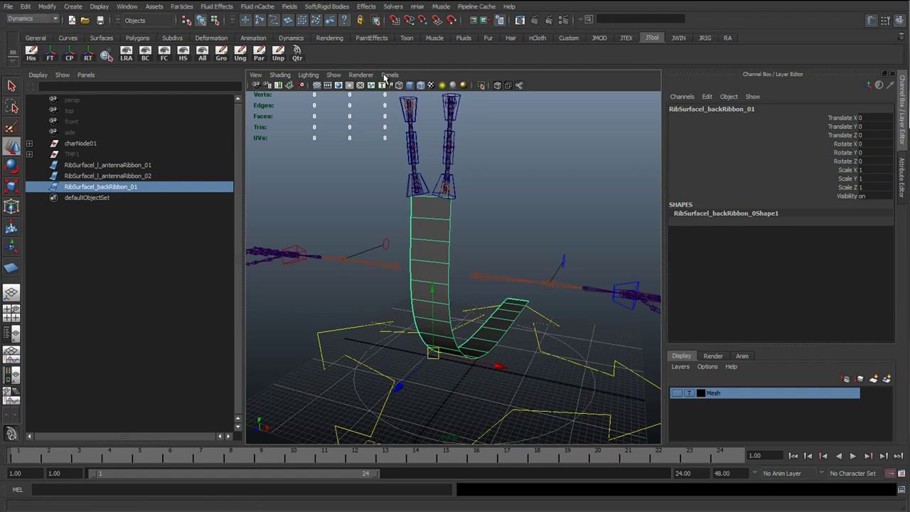
{"action": "left_click", "coordinate": [417, 7]}
{"action": "left_click", "coordinate": [516, 23]}
{"action": "left_click_drag", "start_coordinate": [554, 140], "coordinate": [509, 148]}
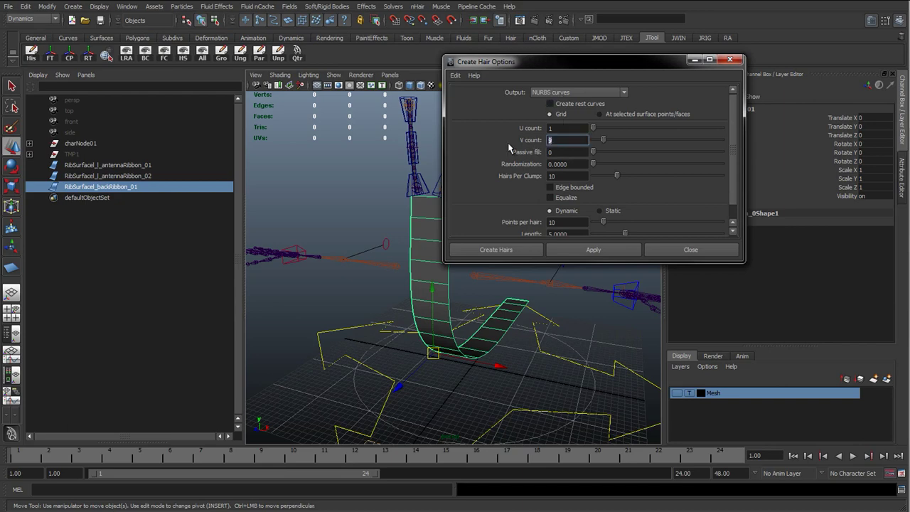
{"action": "type", "text": "17"}
{"action": "left_click", "coordinate": [591, 250]}
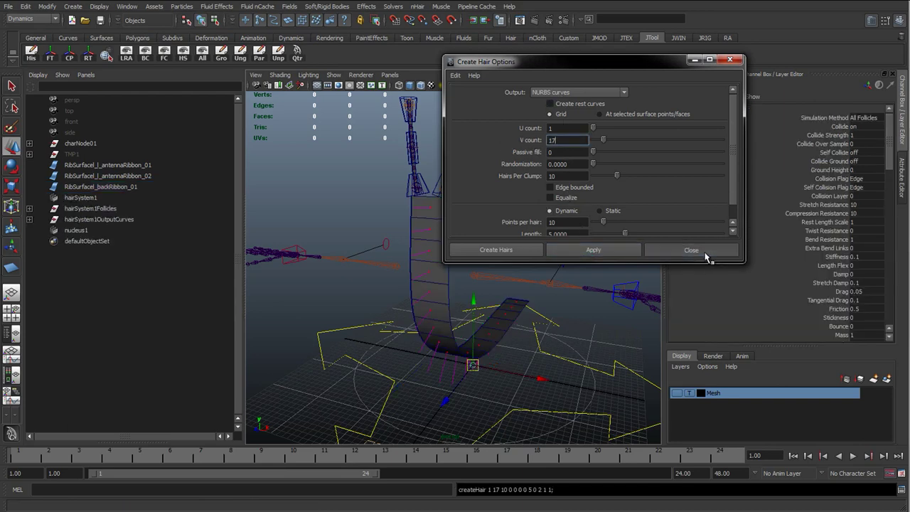
{"action": "left_click", "coordinate": [709, 255]}
- Delete hairSystem1, hairSystem1OutputCurves and nucleus1, keeping only the follicles group
{"action": "left_click_drag", "start_coordinate": [483, 293], "coordinate": [413, 284], "text": "alt"}
{"action": "left_click", "coordinate": [91, 201]}
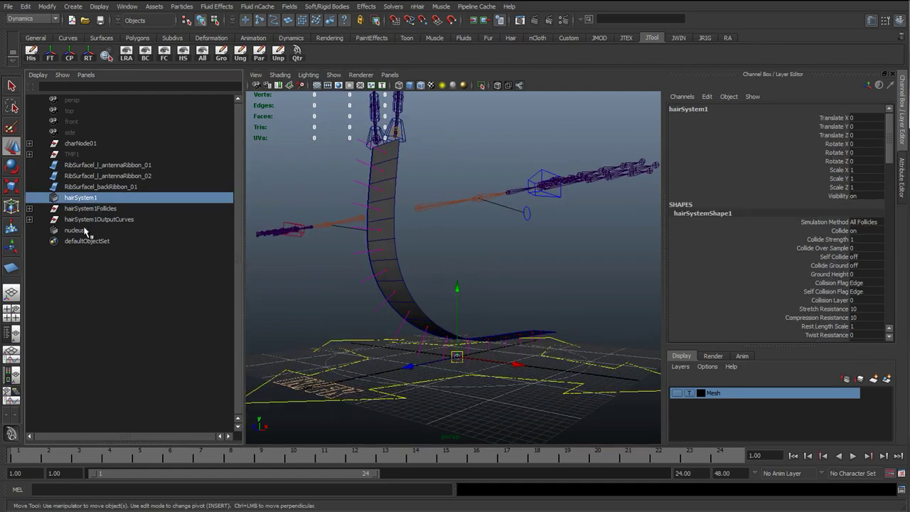
{"action": "left_click", "coordinate": [84, 231], "text": "ctrl"}
{"action": "left_click", "coordinate": [93, 220], "text": "ctrl"}
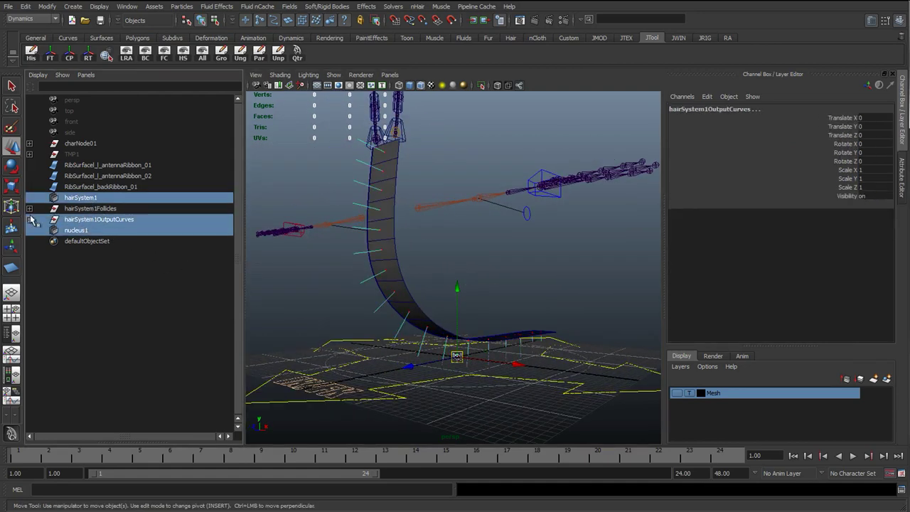
{"action": "key", "text": "Delete"}
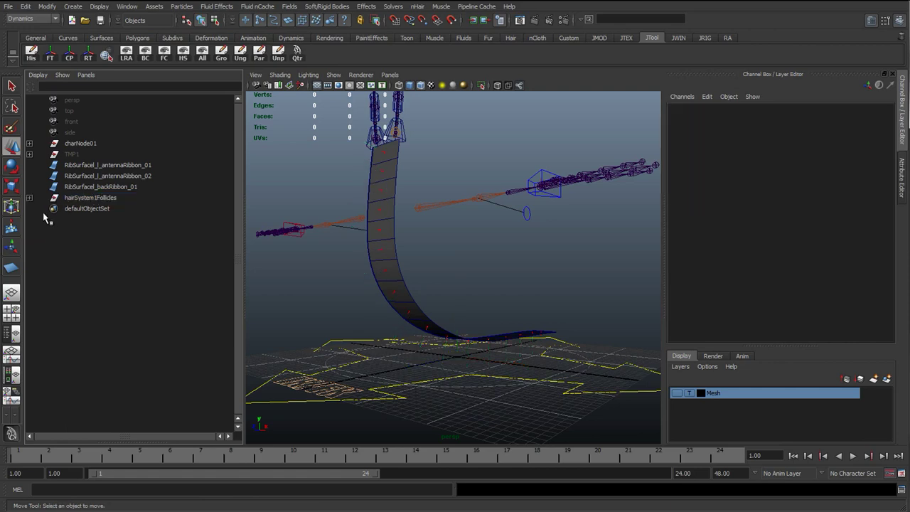
- Expand the whole hairSystem1Follicles hierarchy and delete the curve under every follicle, from curve7 through curve39
{"action": "left_click", "coordinate": [29, 198]}
{"action": "left_click_drag", "start_coordinate": [68, 207], "coordinate": [80, 298]}
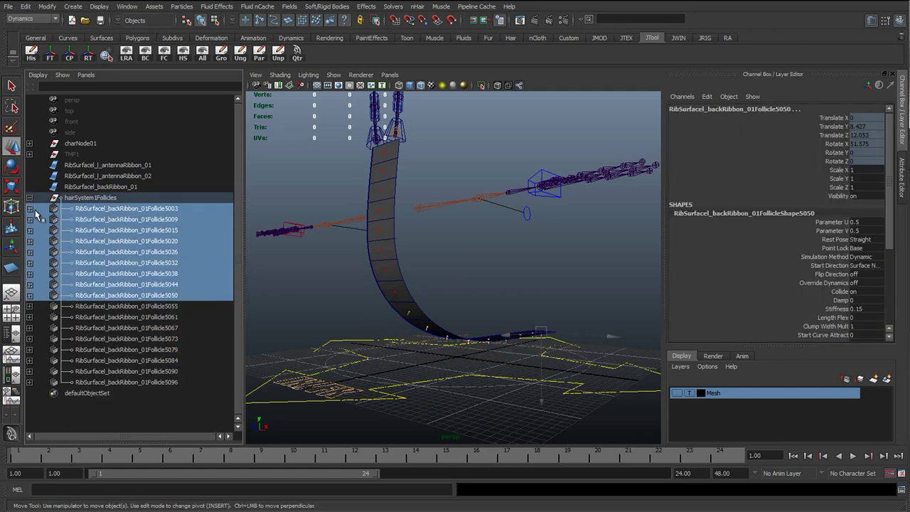
{"action": "left_click", "coordinate": [47, 199]}
{"action": "left_click", "coordinate": [30, 198]}
{"action": "left_click", "coordinate": [30, 199], "text": "shift"}
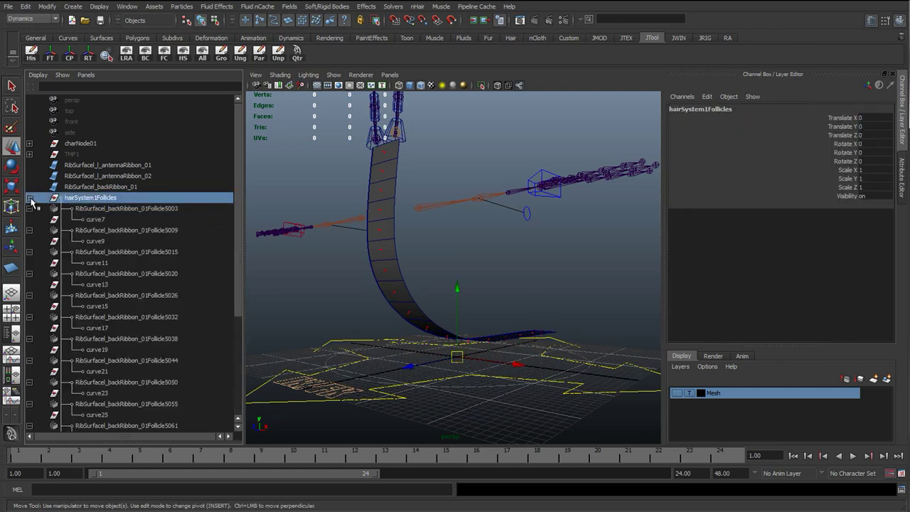
{"action": "left_click", "coordinate": [85, 219]}
{"action": "left_click", "coordinate": [91, 241], "text": "ctrl"}
{"action": "left_click", "coordinate": [93, 262], "text": "ctrl"}
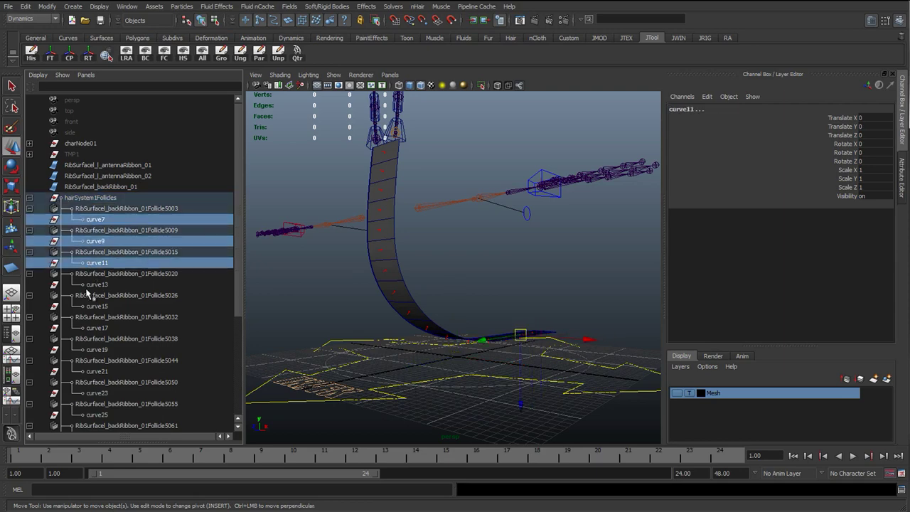
{"action": "left_click", "coordinate": [91, 285], "text": "ctrl"}
{"action": "left_click", "coordinate": [87, 307], "text": "ctrl"}
{"action": "left_click", "coordinate": [88, 328], "text": "ctrl"}
{"action": "left_click", "coordinate": [93, 350], "text": "ctrl"}
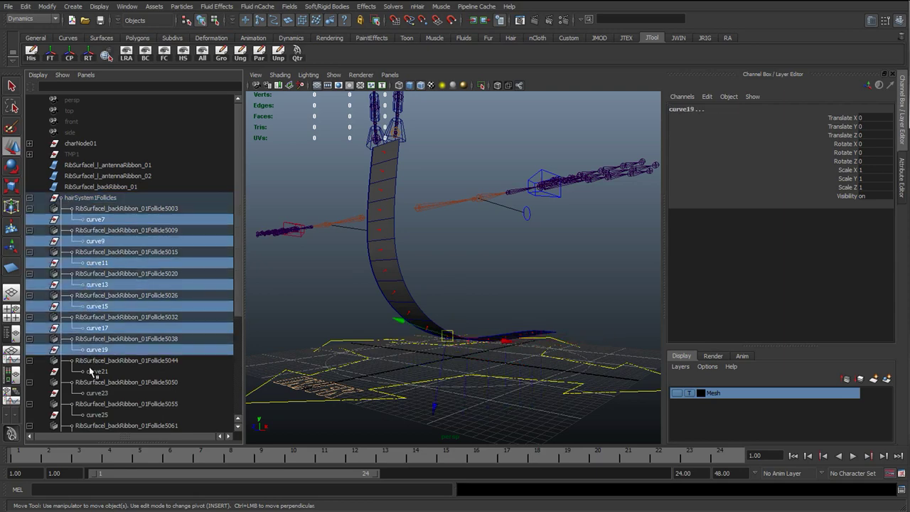
{"action": "left_click", "coordinate": [88, 373], "text": "ctrl"}
{"action": "left_click", "coordinate": [91, 394], "text": "ctrl"}
{"action": "left_click", "coordinate": [93, 416], "text": "ctrl"}
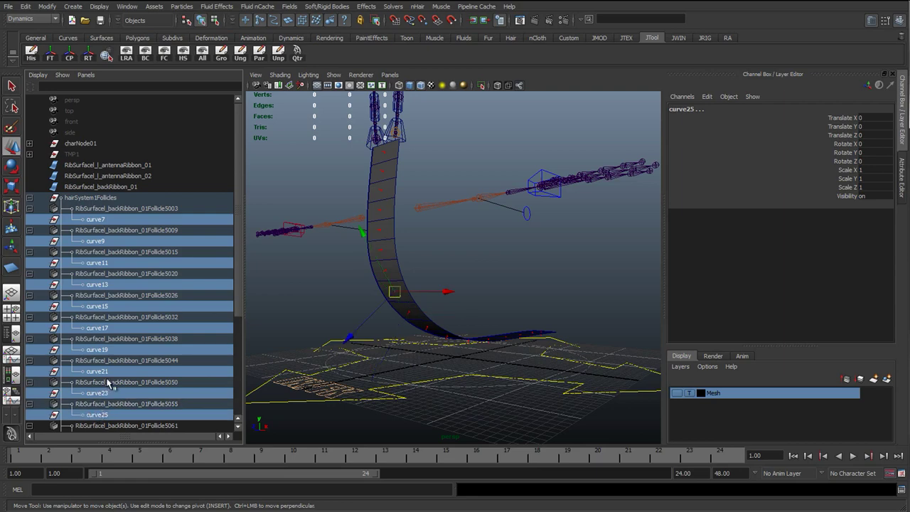
{"action": "scroll", "coordinate": [104, 341], "scroll_direction": "down", "scroll_amount": 5}
{"action": "left_click", "coordinate": [98, 287], "text": "ctrl"}
{"action": "left_click", "coordinate": [99, 309], "text": "ctrl"}
{"action": "left_click", "coordinate": [98, 330], "text": "ctrl"}
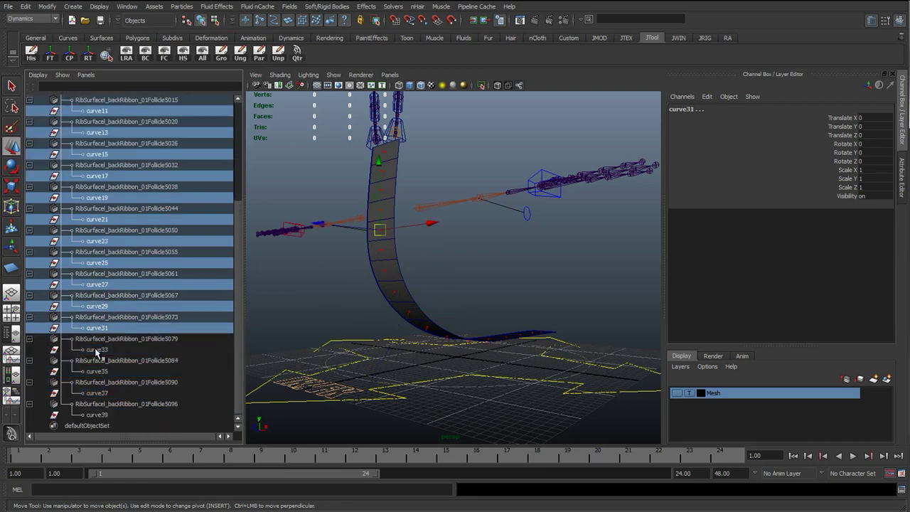
{"action": "left_click", "coordinate": [98, 352], "text": "ctrl"}
{"action": "left_click", "coordinate": [98, 372], "text": "ctrl"}
{"action": "left_click", "coordinate": [98, 393], "text": "ctrl"}
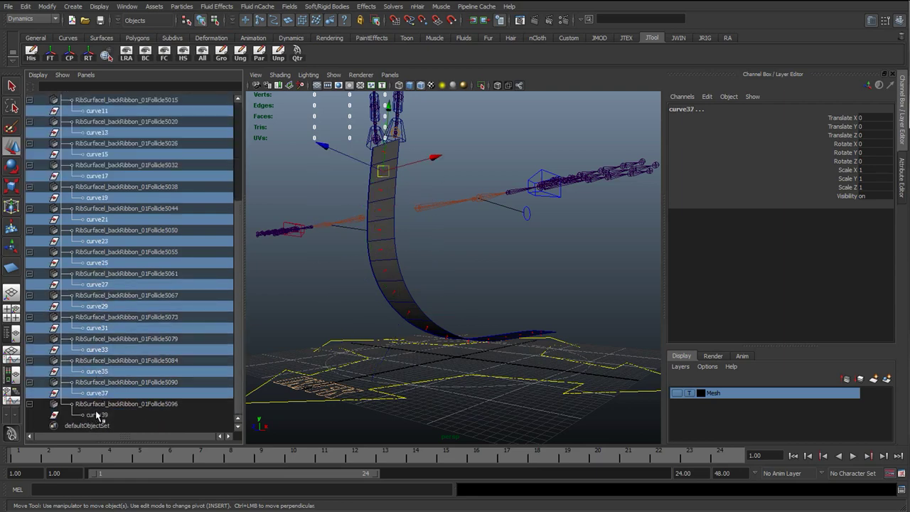
{"action": "left_click", "coordinate": [98, 414], "text": "ctrl"}
{"action": "key", "text": "Delete"}
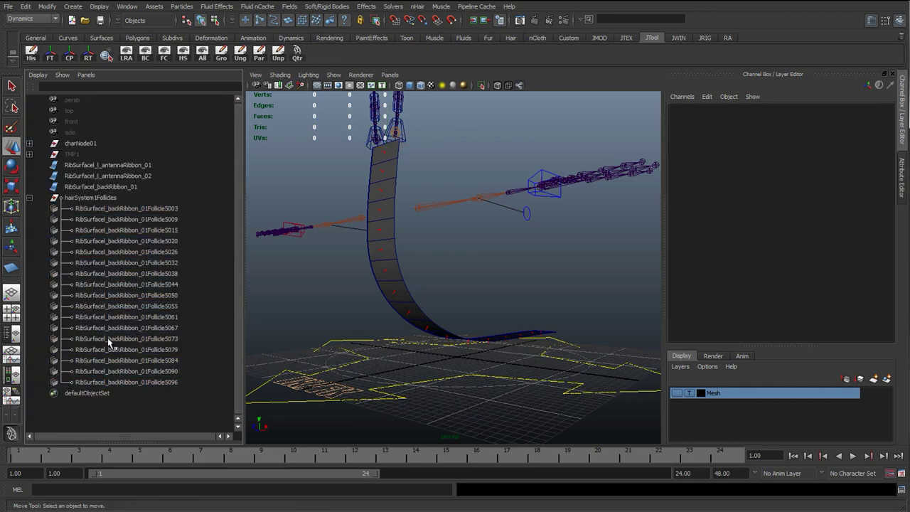
- Unparent all the back ribbon follicles to the world and delete the emptied hairSystem1Follicles group
{"action": "left_click", "coordinate": [86, 208]}
{"action": "left_click_drag", "start_coordinate": [85, 249], "coordinate": [81, 382], "text": "shift"}
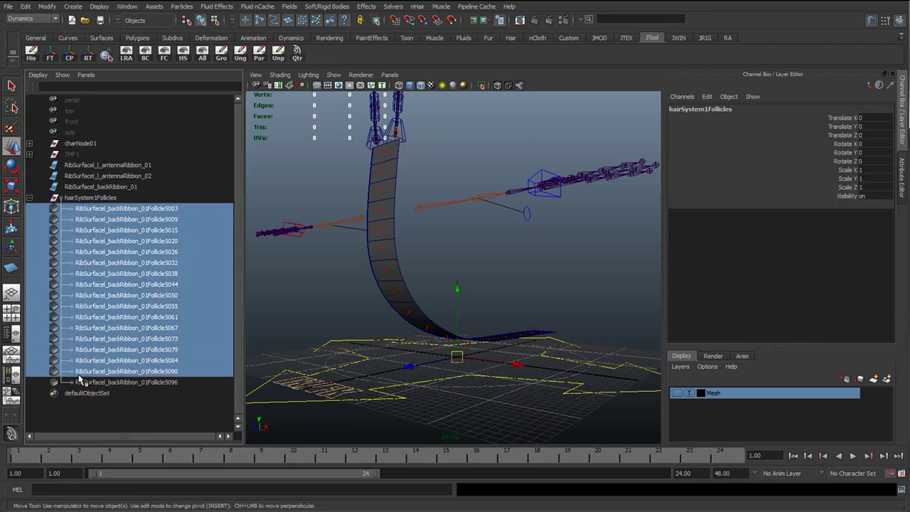
{"action": "left_click", "coordinate": [98, 198]}
{"action": "key", "text": "Delete"}
- Rename the follicles in sequence from Fol_backRibbon_01 to Fol_backRibbon_017 and select the first one
{"action": "left_click", "coordinate": [99, 200]}
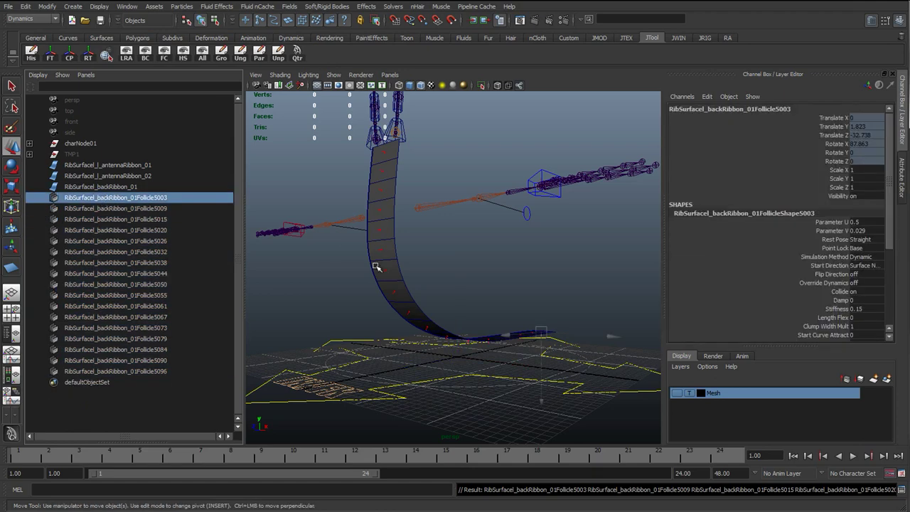
{"action": "left_click_drag", "start_coordinate": [373, 264], "coordinate": [378, 274], "text": "alt"}
{"action": "middle_click_drag", "start_coordinate": [378, 273], "coordinate": [373, 282], "text": "alt"}
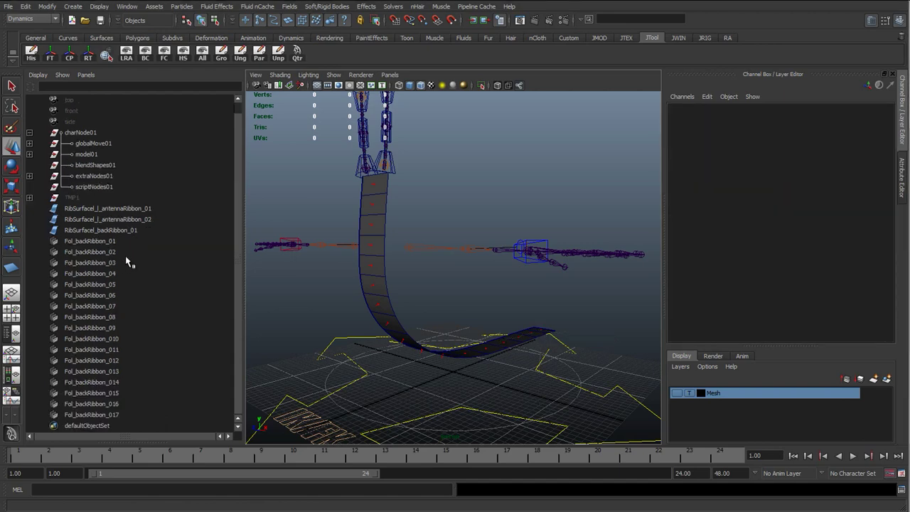
{"action": "left_click", "coordinate": [75, 242]}
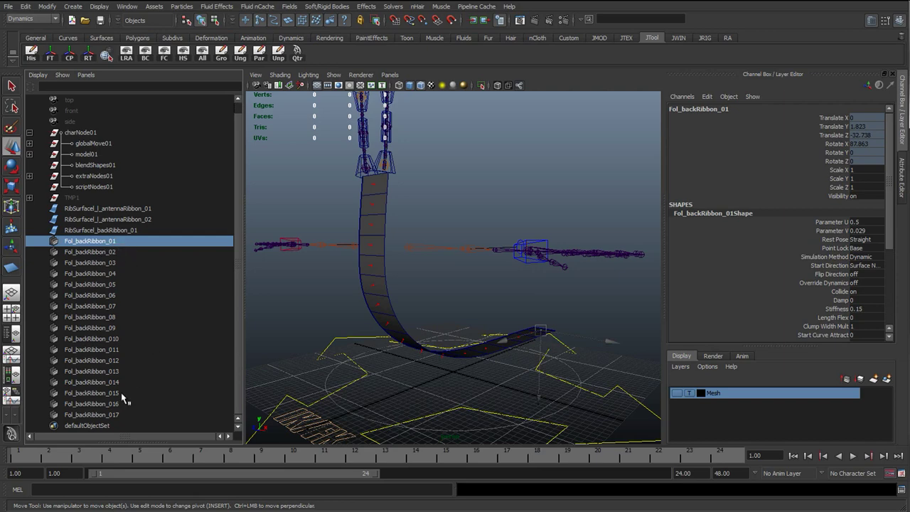
- Group all the back ribbon follicles, from Fol_backRibbon_01 through Fol_backRibbon_017
{"action": "left_click", "coordinate": [374, 189]}
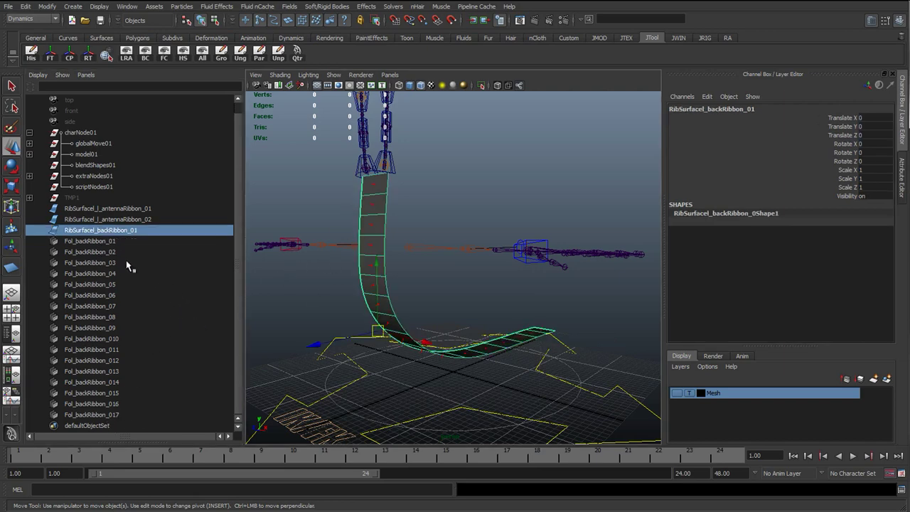
{"action": "left_click", "coordinate": [100, 242]}
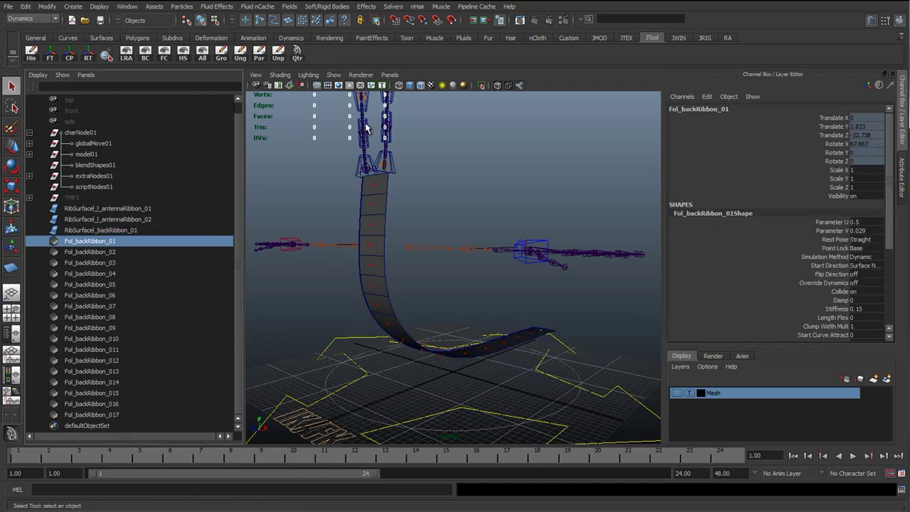
{"action": "left_click_drag", "start_coordinate": [436, 288], "coordinate": [421, 264], "text": "alt"}
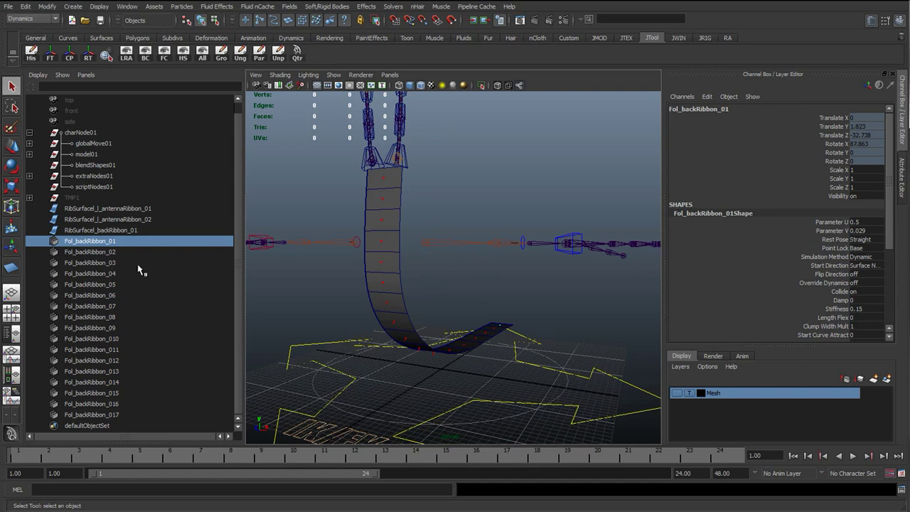
{"action": "left_click", "coordinate": [118, 414], "text": "shift"}
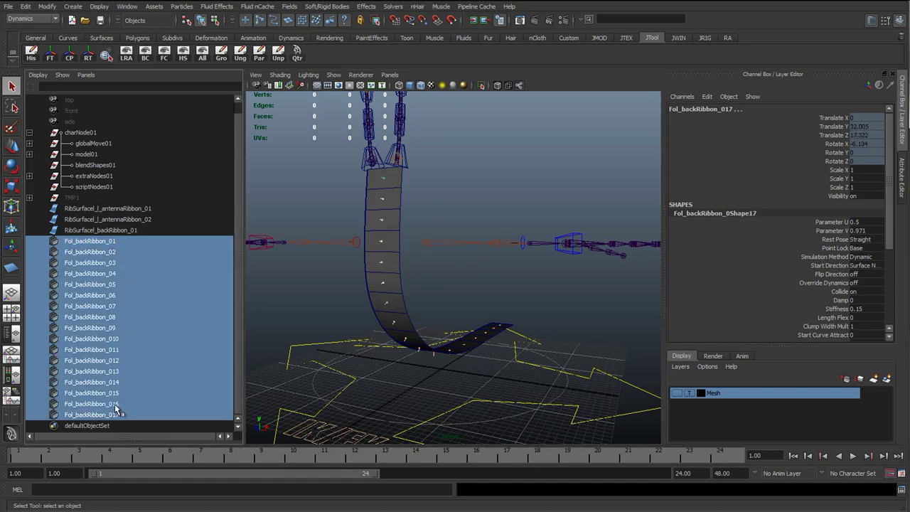
{"action": "key", "text": "ctrl+g"}
- Rename the new follicle group as grp_Fol_backRibbon_01, reusing the first follicle's name, then collapse and deselect it
{"action": "left_click", "coordinate": [29, 252]}
{"action": "double_click", "coordinate": [98, 264]}
{"action": "key", "text": "ctrl+c"}
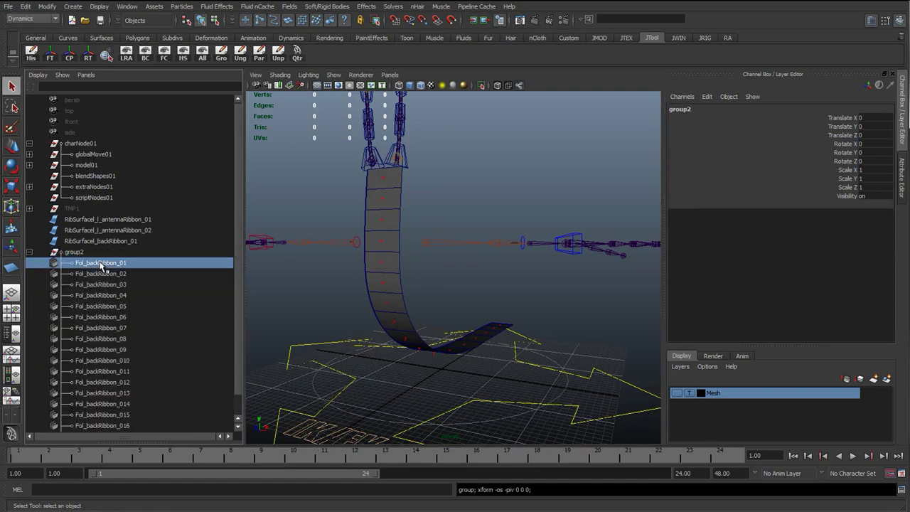
{"action": "double_click", "coordinate": [86, 253]}
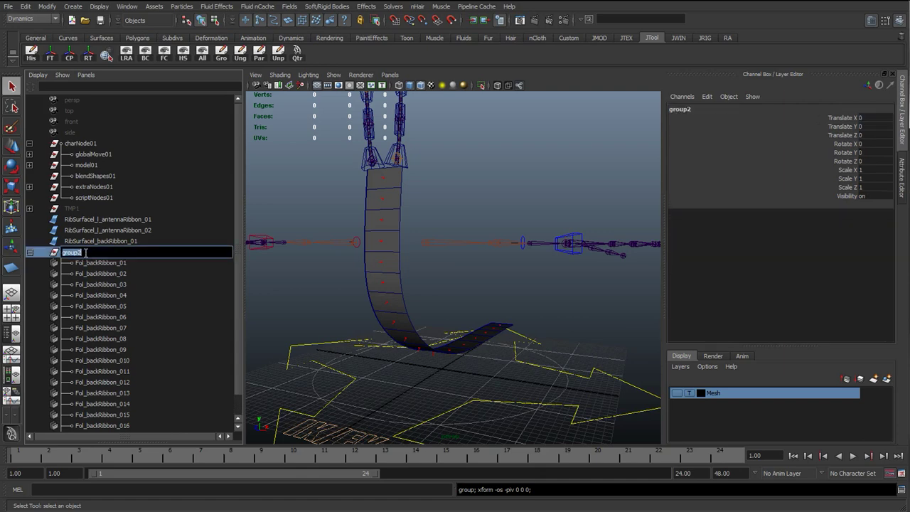
{"action": "type", "text": "grp_"}
{"action": "key", "text": "ctrl+v"}
{"action": "key", "text": "Return"}
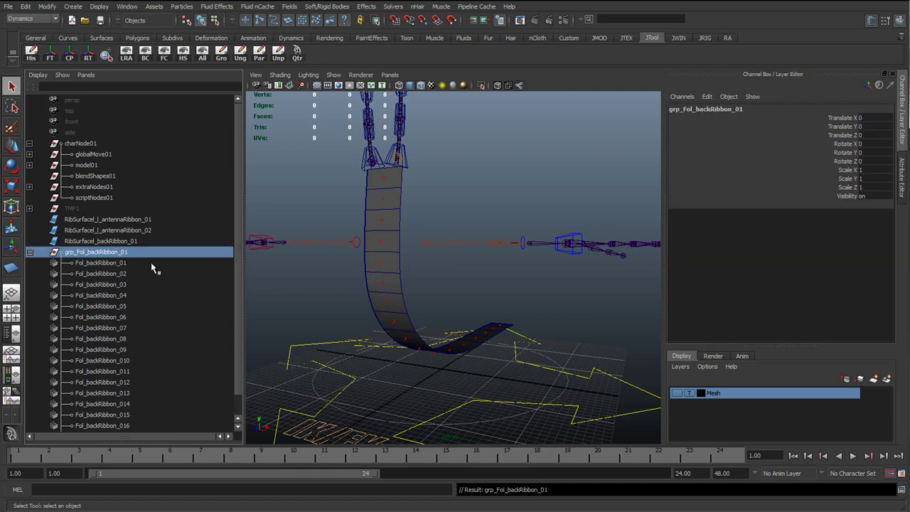
{"action": "left_click", "coordinate": [29, 252]}
{"action": "left_click", "coordinate": [279, 285]}
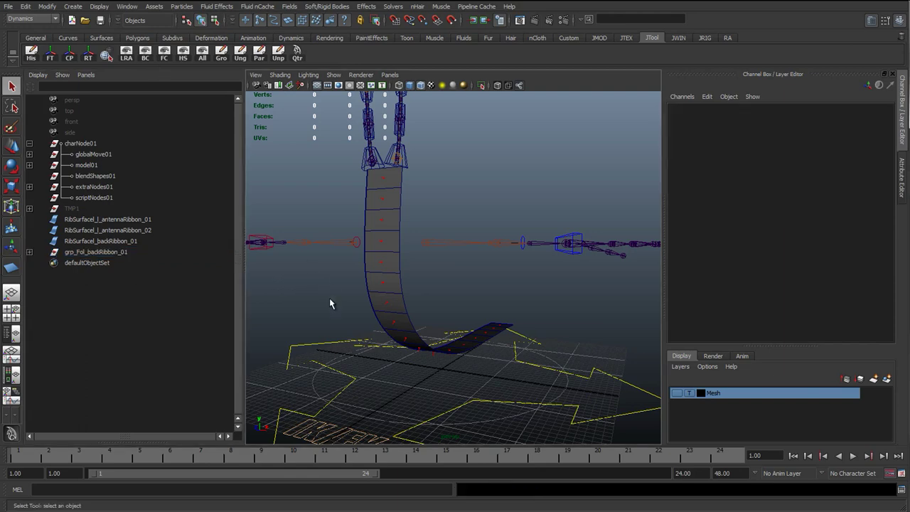
- Create a single joint with the Joint tool on the grid beside the ribbon, at about X 20, Z 17
{"action": "left_click", "coordinate": [626, 38]}
{"action": "left_click", "coordinate": [705, 38]}
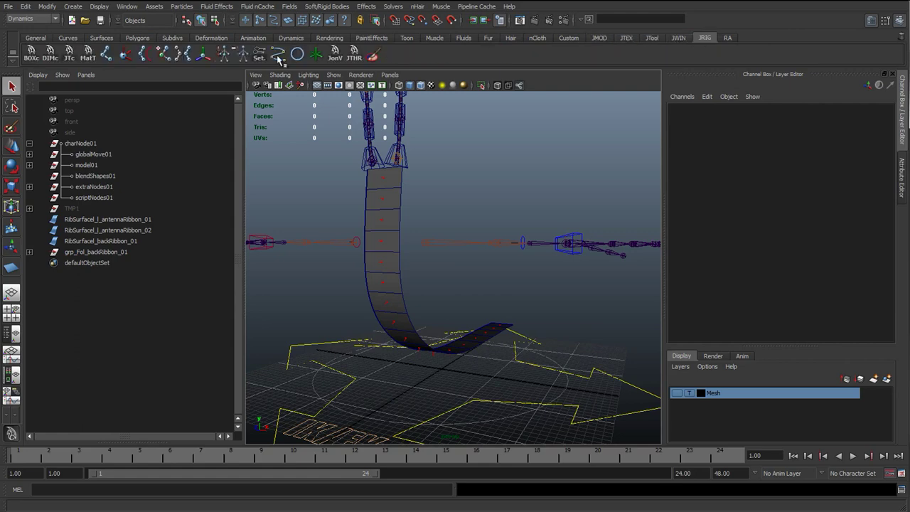
{"action": "left_click", "coordinate": [106, 54]}
{"action": "scroll", "coordinate": [439, 292], "scroll_direction": "down", "scroll_amount": 3}
{"action": "left_click_drag", "start_coordinate": [468, 349], "coordinate": [498, 350], "text": "alt"}
{"action": "middle_click_drag", "start_coordinate": [498, 349], "coordinate": [449, 324], "text": "alt"}
{"action": "scroll", "coordinate": [450, 324], "scroll_direction": "up", "scroll_amount": 4}
{"action": "left_click", "coordinate": [430, 292]}
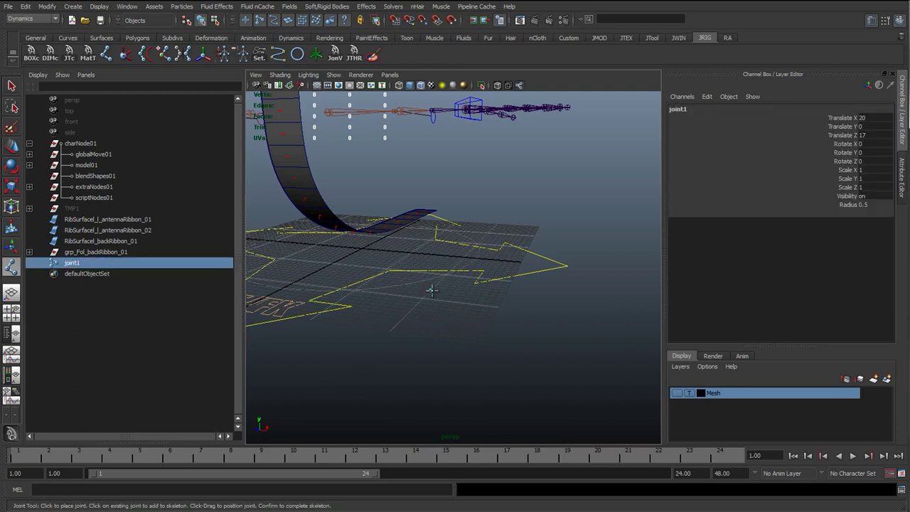
{"action": "key", "text": "q"}
{"action": "mouse_move", "coordinate": [431, 295]}
{"action": "left_mouse_down", "text": "alt"}
{"action": "mouse_move", "coordinate": [437, 308]}
{"action": "mouse_move", "coordinate": [429, 308]}
{"action": "left_mouse_up", "text": "alt"}
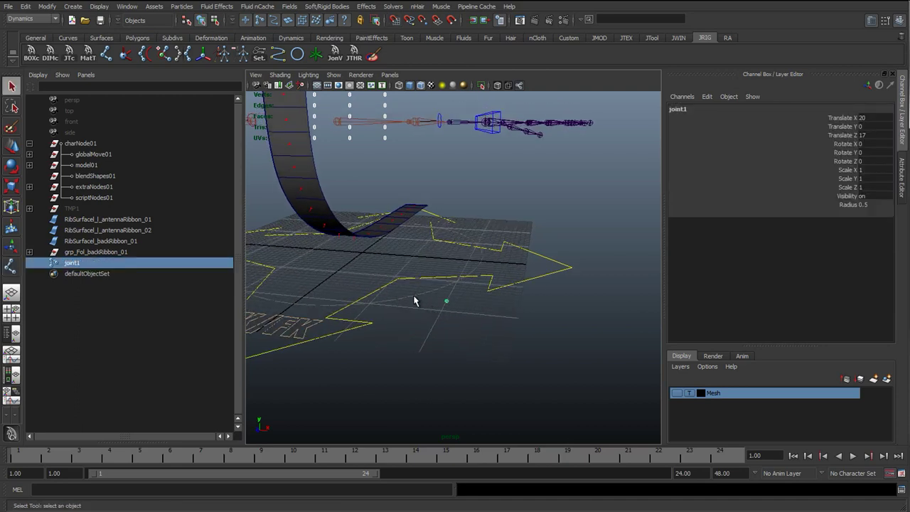
{"action": "key", "text": "ctrl+d"}
{"action": "key", "text": "ctrl+d"}
{"action": "key", "text": "ctrl+d"}
{"action": "key", "text": "ctrl+d"}
{"action": "key", "text": "ctrl+d"}
{"action": "key", "text": "ctrl+d"}
{"action": "key", "text": "ctrl+d"}
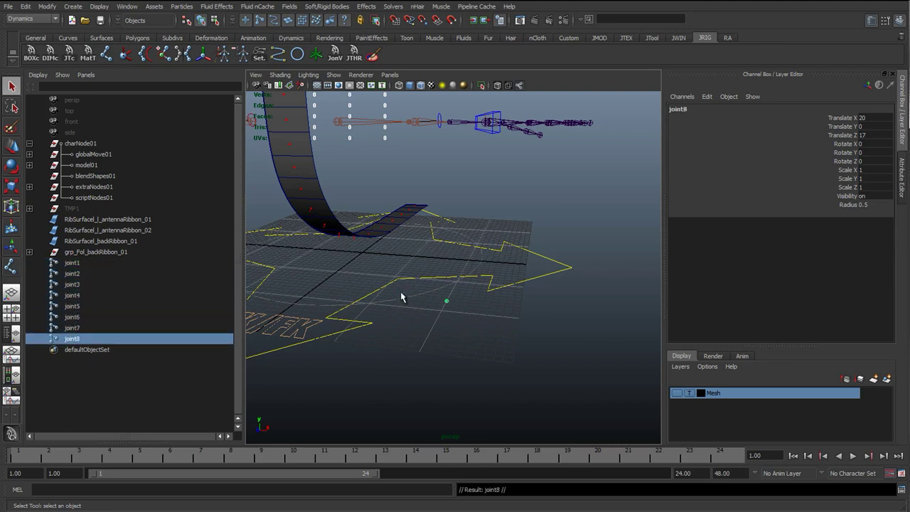
{"action": "left_click", "coordinate": [72, 273], "text": "shift"}
{"action": "key", "text": "Delete"}
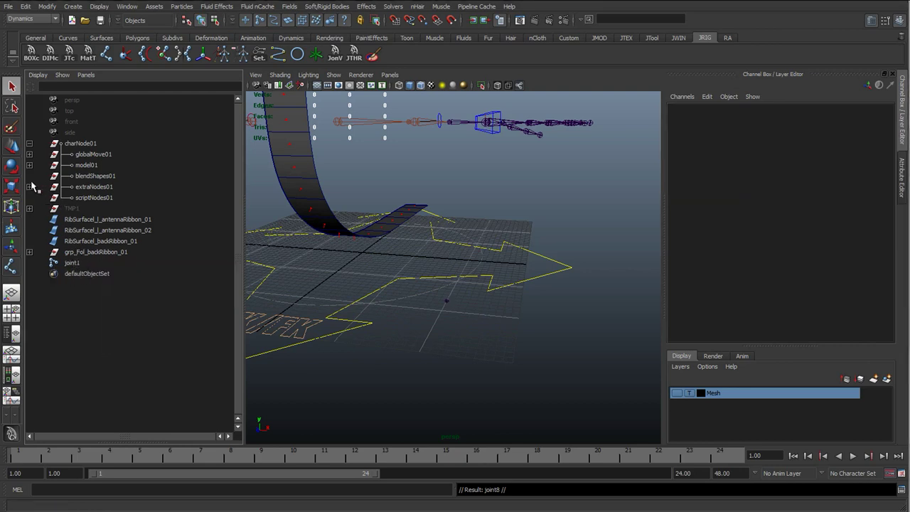
- Copy the name jtBn_l_antennaRibbon_02 from the left antenna joints under jointsRibbon01, then collapse the globalMove01 hierarchy
{"action": "left_click", "coordinate": [29, 154]}
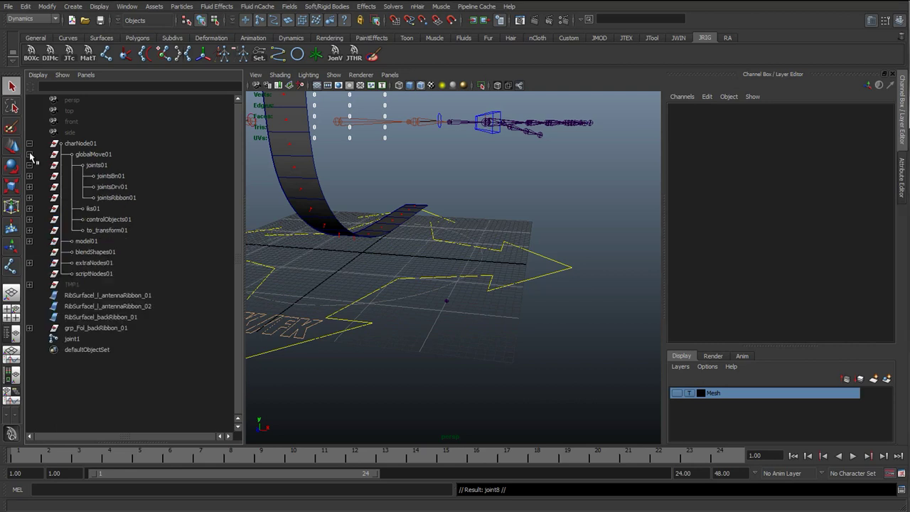
{"action": "left_click", "coordinate": [108, 175]}
{"action": "left_click", "coordinate": [113, 186]}
{"action": "left_click", "coordinate": [115, 198]}
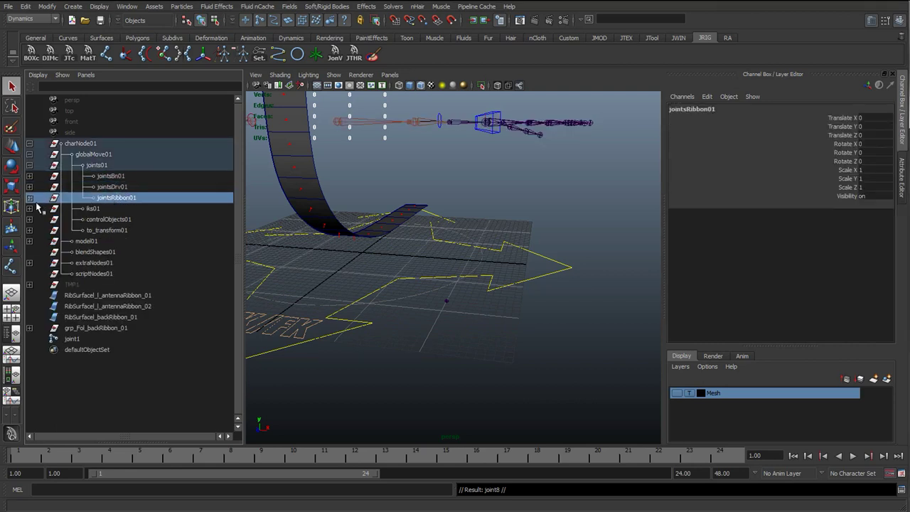
{"action": "left_click", "coordinate": [29, 197]}
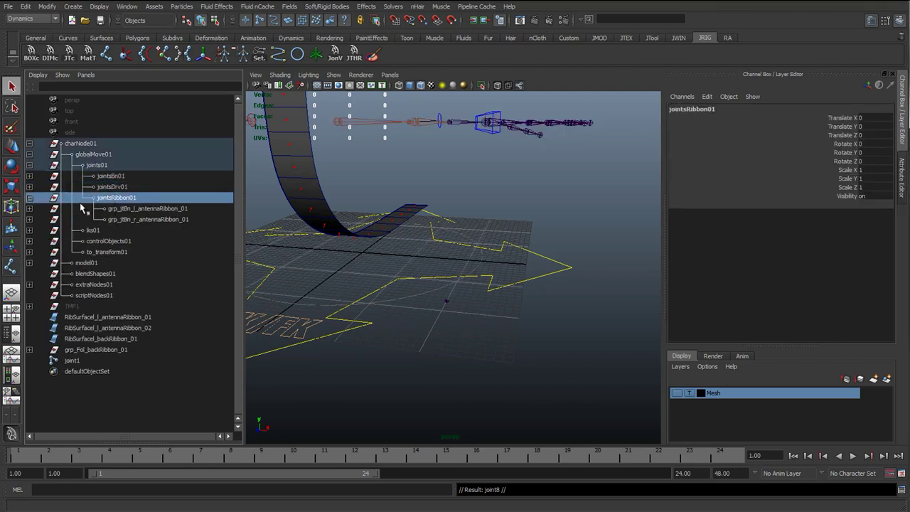
{"action": "left_click", "coordinate": [30, 209]}
{"action": "double_click", "coordinate": [154, 230]}
{"action": "key", "text": "ctrl+c"}
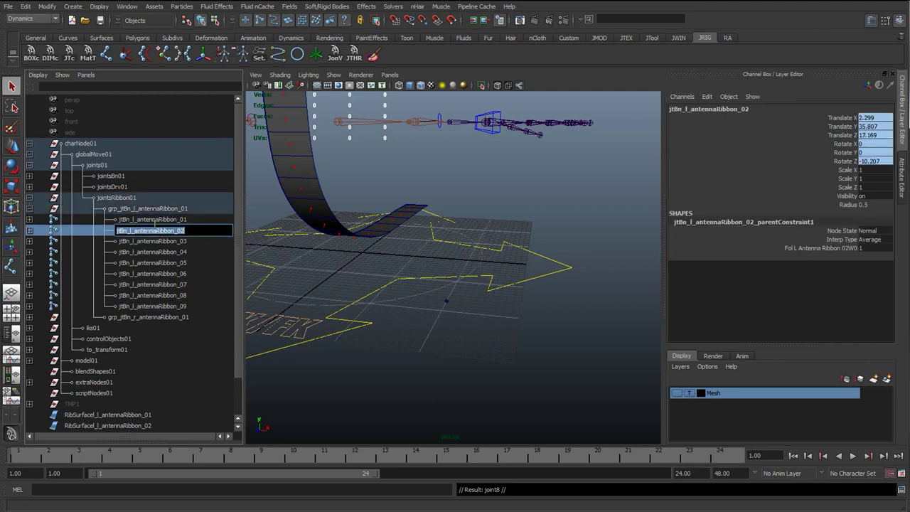
{"action": "left_click", "coordinate": [148, 241]}
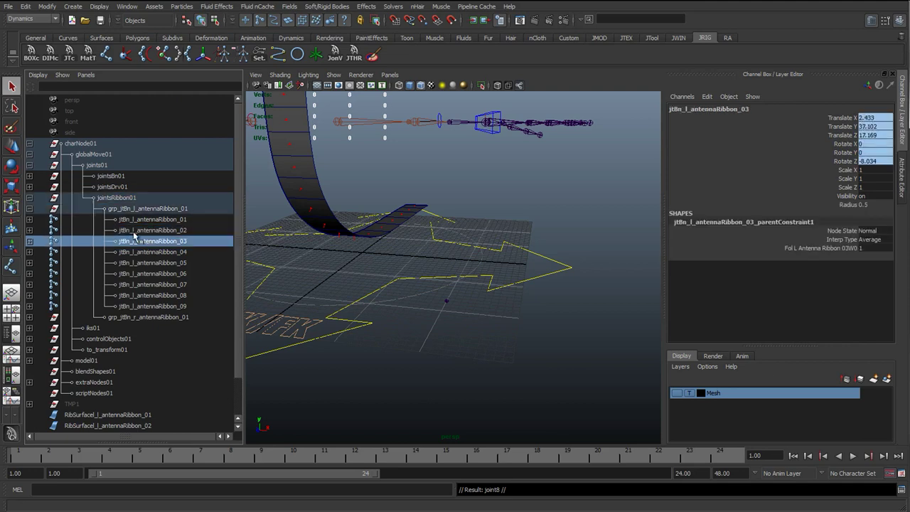
{"action": "left_click", "coordinate": [29, 208]}
{"action": "left_click", "coordinate": [29, 154]}
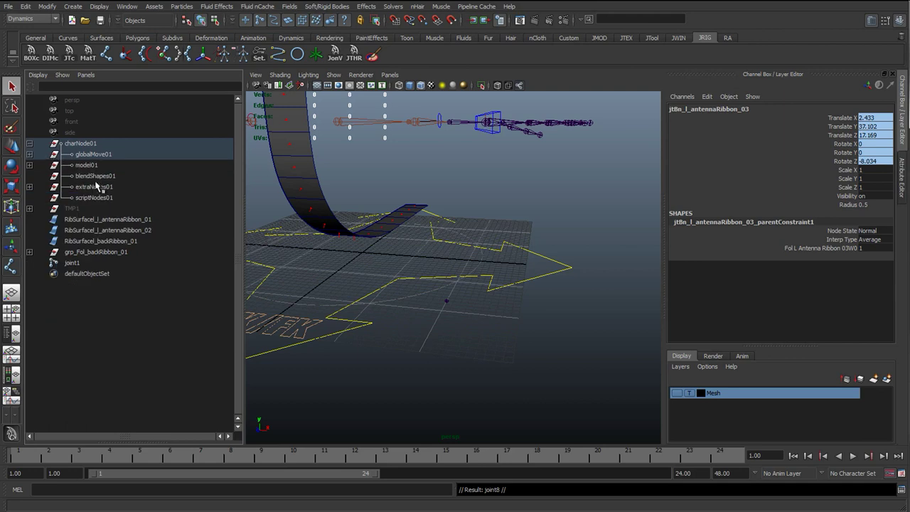
- Rename joint1 as jtBn_backRibbon_01 by adapting the copied antenna joint name, and leave the joint selected
{"action": "double_click", "coordinate": [82, 264]}
{"action": "key", "text": "ctrl+v"}
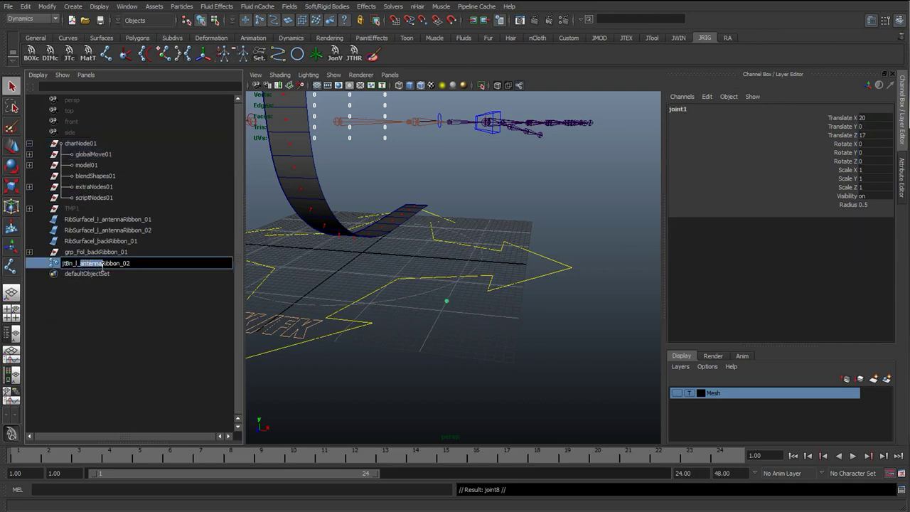
{"action": "type", "text": "back"}
{"action": "key", "text": "BackSpace"}
{"action": "key", "text": "BackSpace"}
{"action": "key", "text": "Return"}
{"action": "left_click", "coordinate": [120, 252]}
{"action": "left_click", "coordinate": [118, 263]}
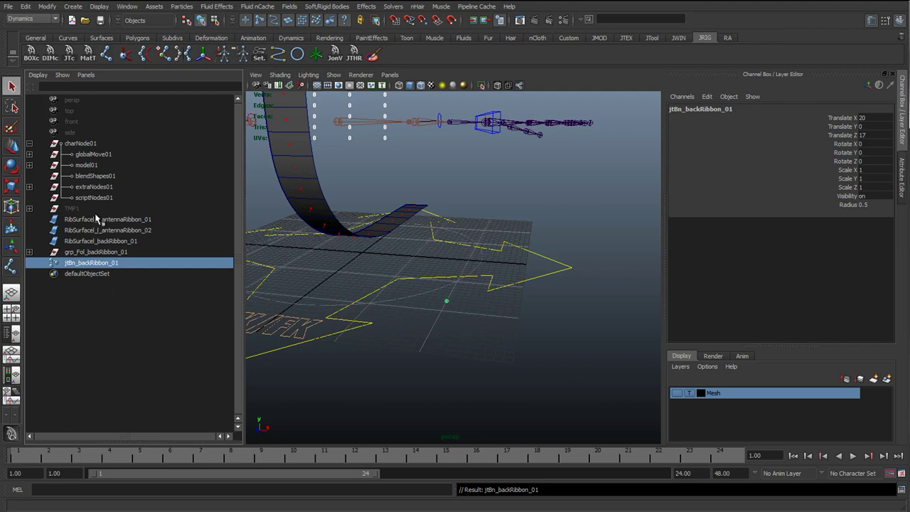
- Duplicate jtBn_backRibbon_01 repeatedly until the joints run through jtBn_backRibbon_017
{"action": "key", "text": "ctrl+d"}
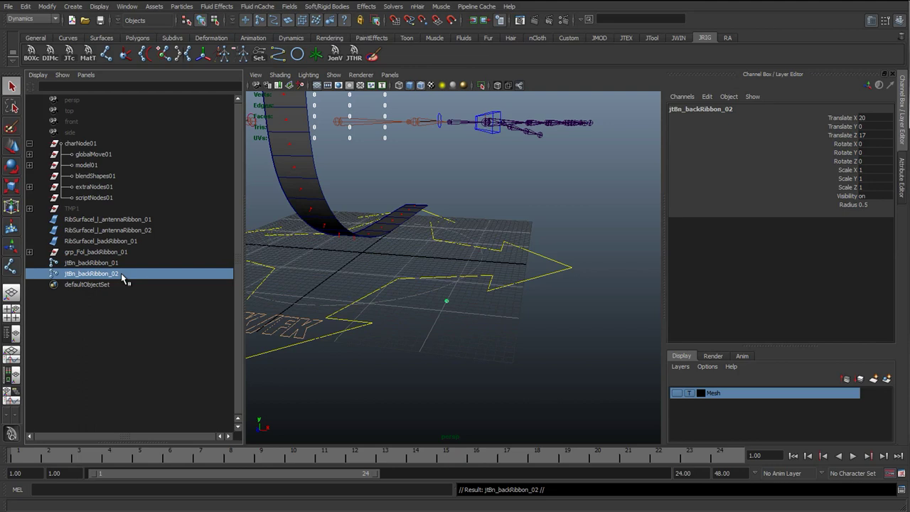
{"action": "key", "text": "ctrl+d"}
{"action": "key", "text": "ctrl+d"}
{"action": "key", "text": "ctrl+d"}
{"action": "key", "text": "ctrl+d"}
{"action": "key", "text": "ctrl+d"}
{"action": "key", "text": "ctrl+d"}
{"action": "key", "text": "ctrl+d"}
{"action": "key", "text": "ctrl+d"}
{"action": "key", "text": "ctrl+d"}
{"action": "key", "text": "ctrl+d"}
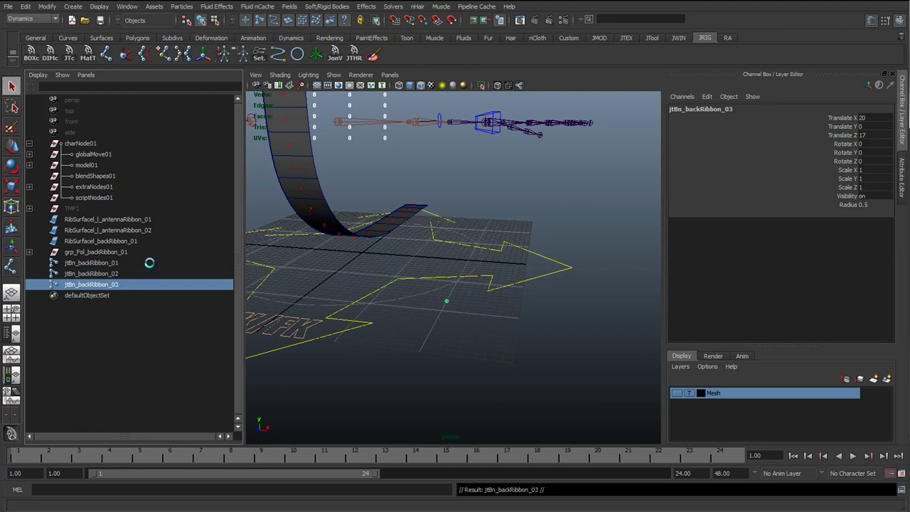
{"action": "key", "text": "ctrl+d"}
{"action": "key", "text": "ctrl+d"}
{"action": "key", "text": "ctrl+d"}
{"action": "key", "text": "ctrl+d"}
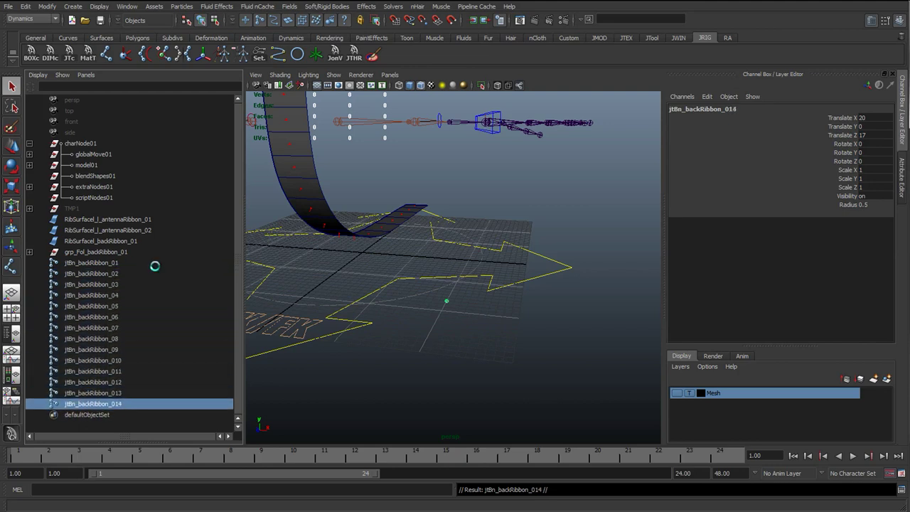
{"action": "key", "text": "ctrl+d"}
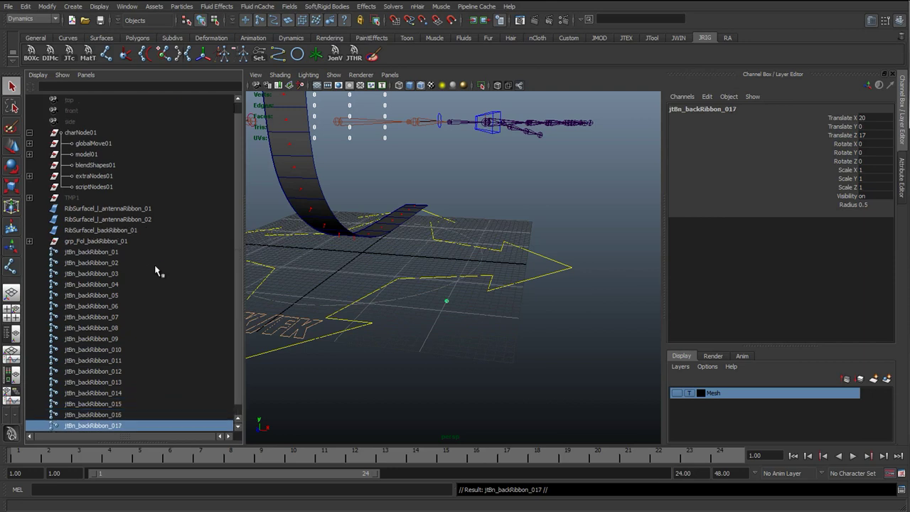
- Group all the back ribbon joints, from jtBn_backRibbon_01 through jtBn_backRibbon_017
{"action": "left_click", "coordinate": [119, 253]}
{"action": "left_click", "coordinate": [121, 426], "text": "shift"}
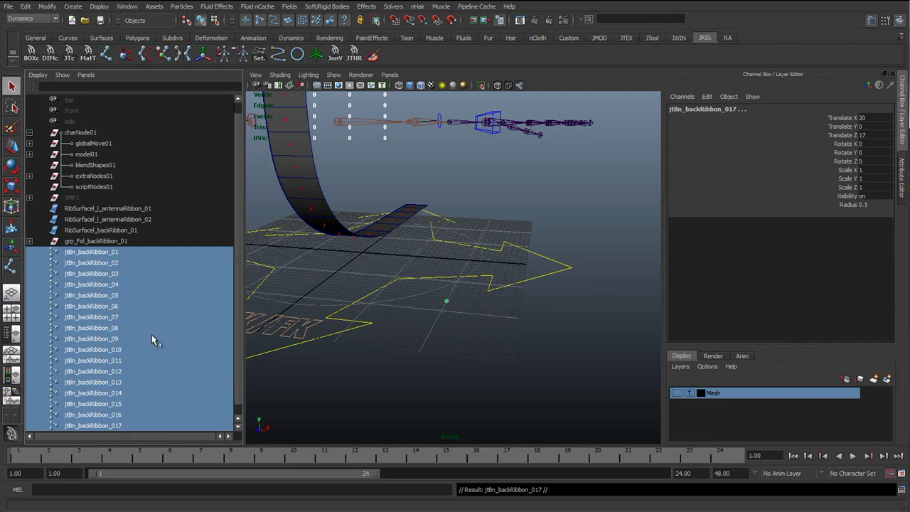
{"action": "scroll", "coordinate": [122, 355], "scroll_direction": "down", "scroll_amount": 1}
{"action": "left_click", "coordinate": [108, 339]}
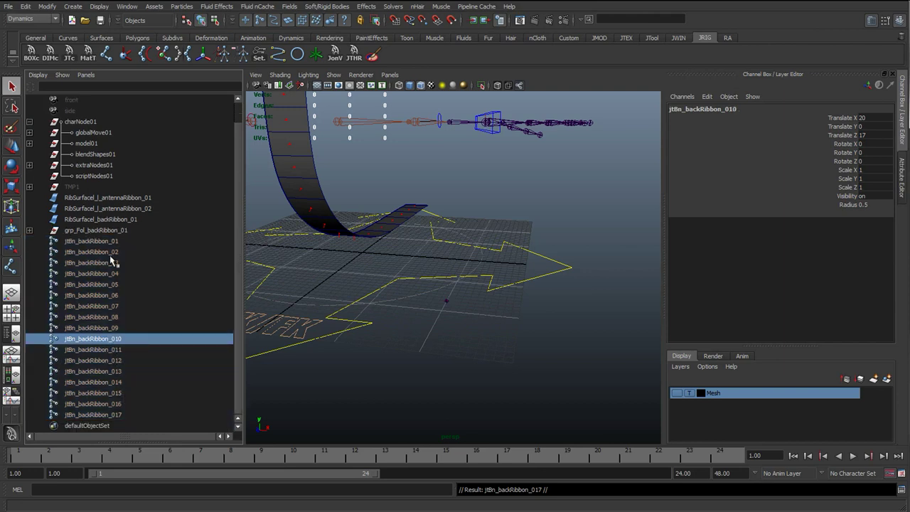
{"action": "left_click", "coordinate": [111, 242]}
{"action": "left_click", "coordinate": [108, 418], "text": "shift"}
{"action": "key", "text": "ctrl+g"}
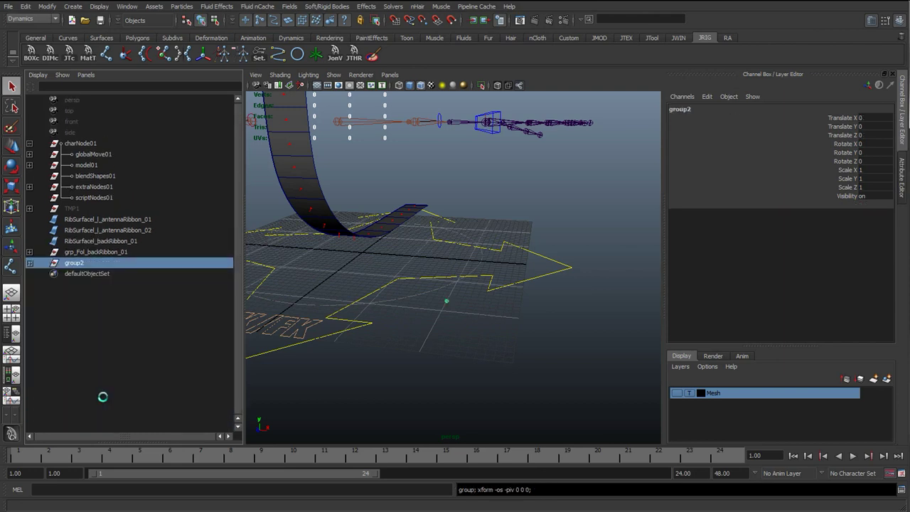
- Rename the new joint group as grp_backRibbon_02
{"action": "double_click", "coordinate": [88, 264]}
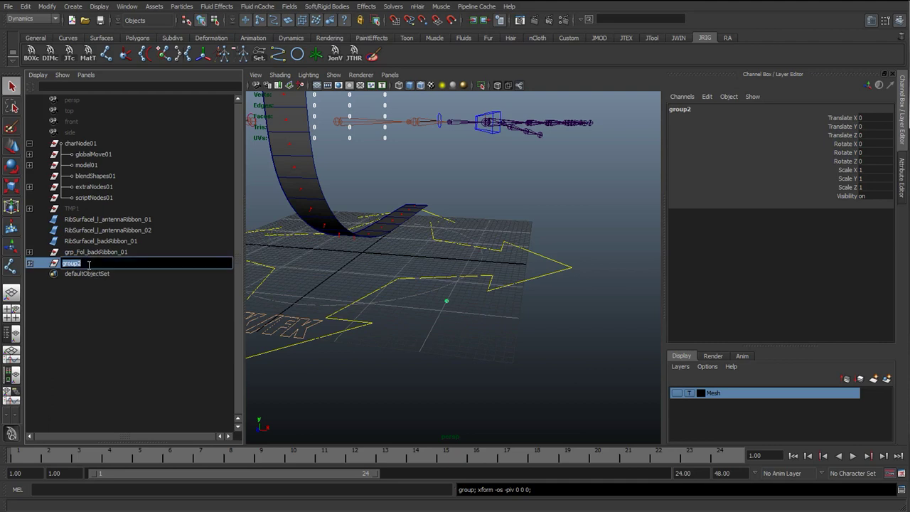
{"action": "type", "text": "grp_"}
{"action": "type", "text": "jtBn_l_antennaRibbon_02"}
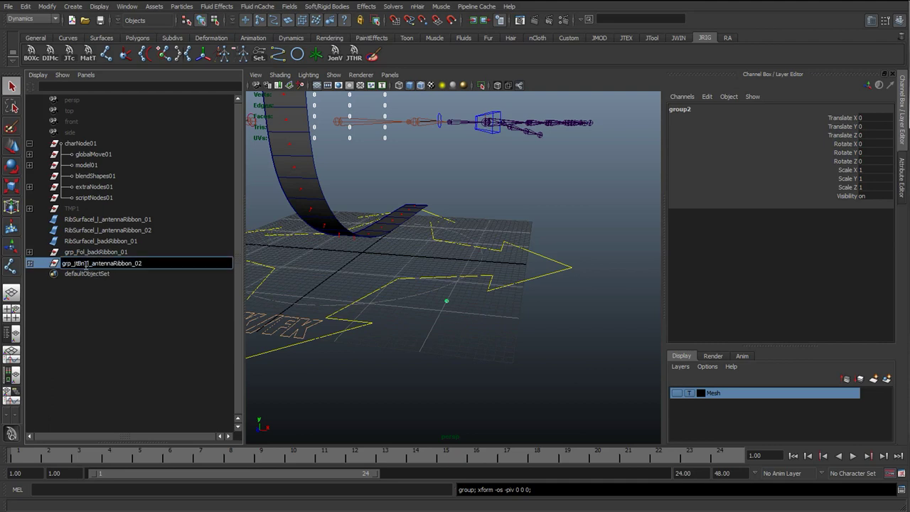
{"action": "key", "text": "BackSpace"}
{"action": "key", "text": "BackSpace"}
{"action": "key", "text": "BackSpace"}
{"action": "key", "text": "BackSpace"}
{"action": "key", "text": "BackSpace"}
{"action": "key", "text": "Delete"}
{"action": "type", "text": "back"}
{"action": "key", "text": "Return"}
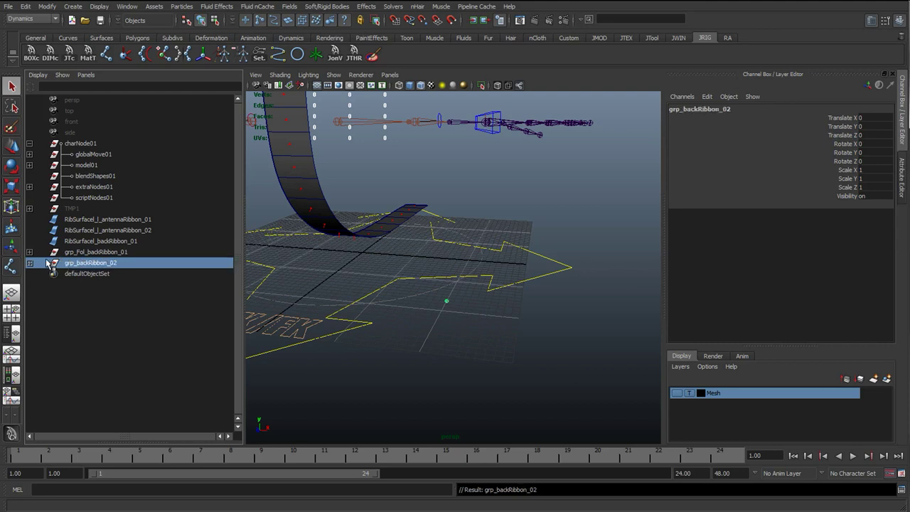
- Correct the joint group's name to grp_jtBn_backRibbon_01 and collapse the group
{"action": "left_click", "coordinate": [29, 263]}
{"action": "double_click", "coordinate": [89, 265]}
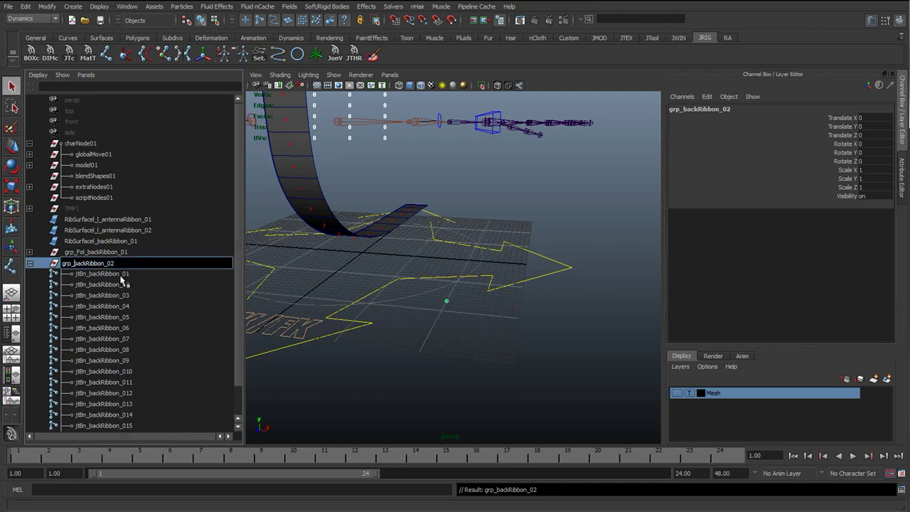
{"action": "type", "text": "jtBn_"}
{"action": "key", "text": "Return"}
{"action": "double_click", "coordinate": [133, 263]}
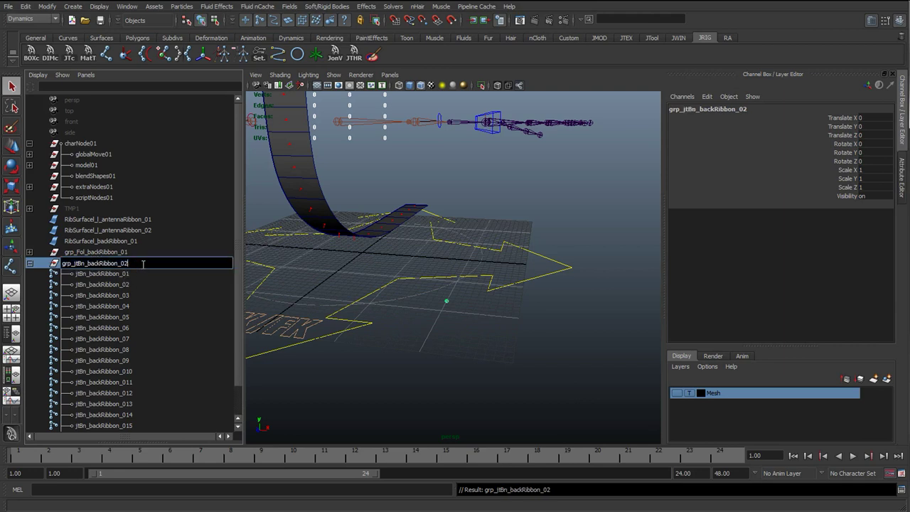
{"action": "type", "text": "1"}
{"action": "key", "text": "Return"}
{"action": "left_click", "coordinate": [29, 263]}
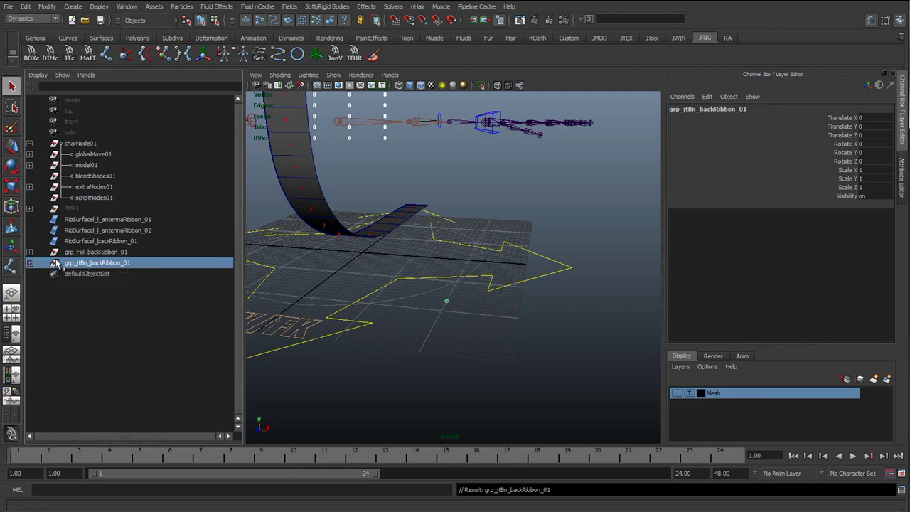
- Expand grp_jtBn_backRibbon_01 and grp_Fol_backRibbon_01 so all back ribbon follicles and joints are listed
{"action": "left_click", "coordinate": [29, 263]}
{"action": "left_click", "coordinate": [29, 252]}
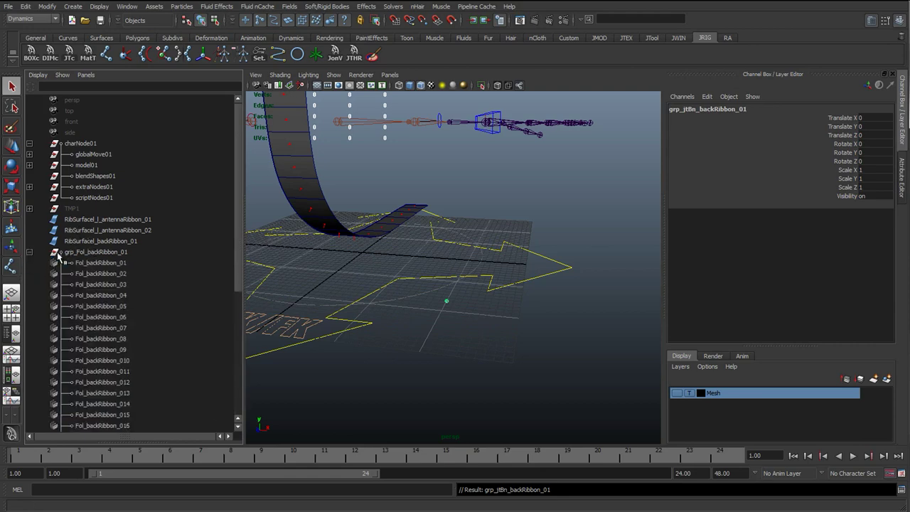
{"action": "left_click", "coordinate": [110, 264]}
{"action": "scroll", "coordinate": [121, 281], "scroll_direction": "down", "scroll_amount": 5}
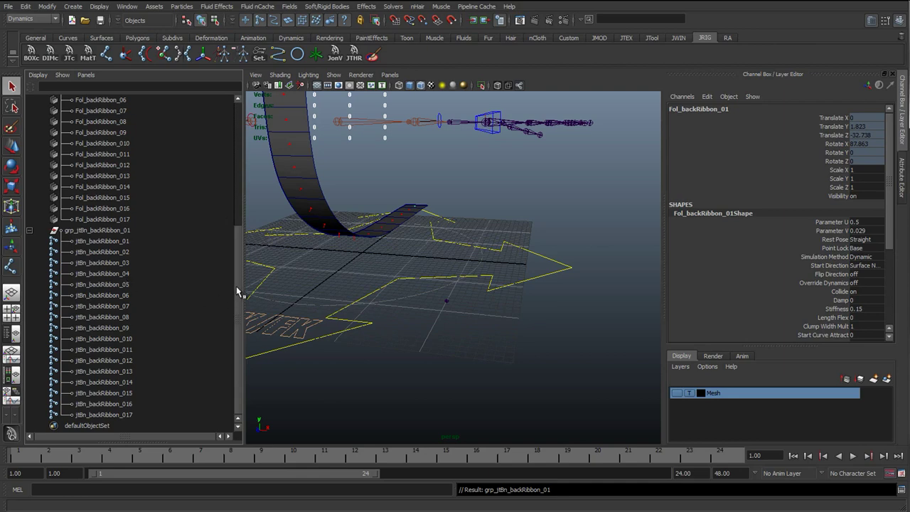
{"action": "scroll", "coordinate": [242, 276], "scroll_direction": "up", "scroll_amount": 5}
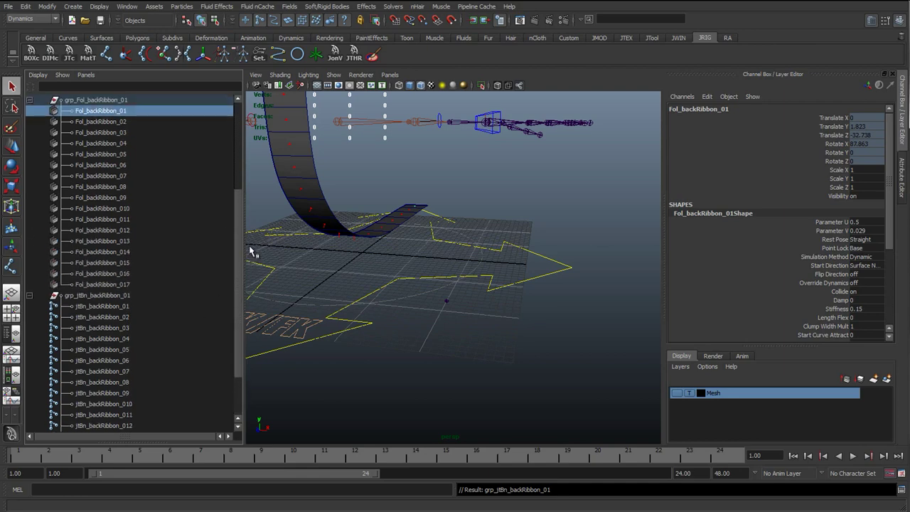
- Parent-constrain jtBn_backRibbon_01 to Fol_backRibbon_01 with Maintain offset turned off
{"action": "left_click", "coordinate": [134, 306]}
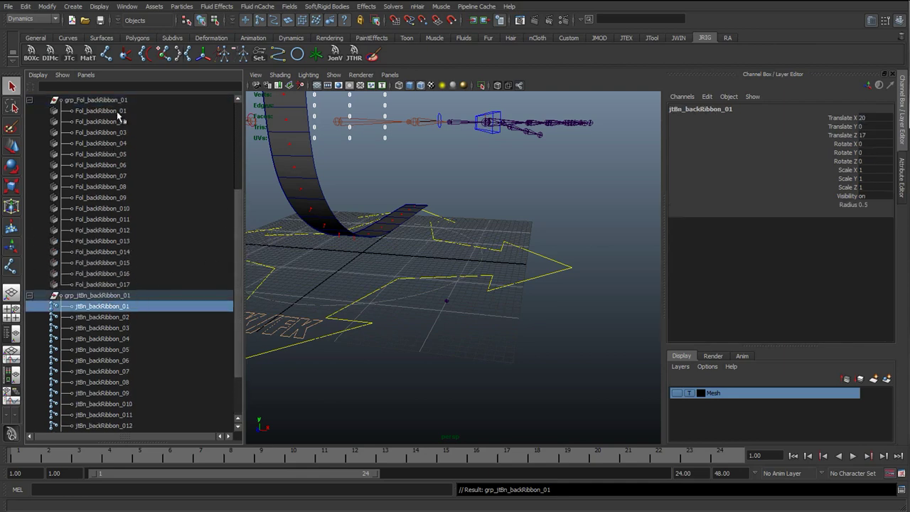
{"action": "left_click", "coordinate": [119, 112]}
{"action": "left_click", "coordinate": [100, 306]}
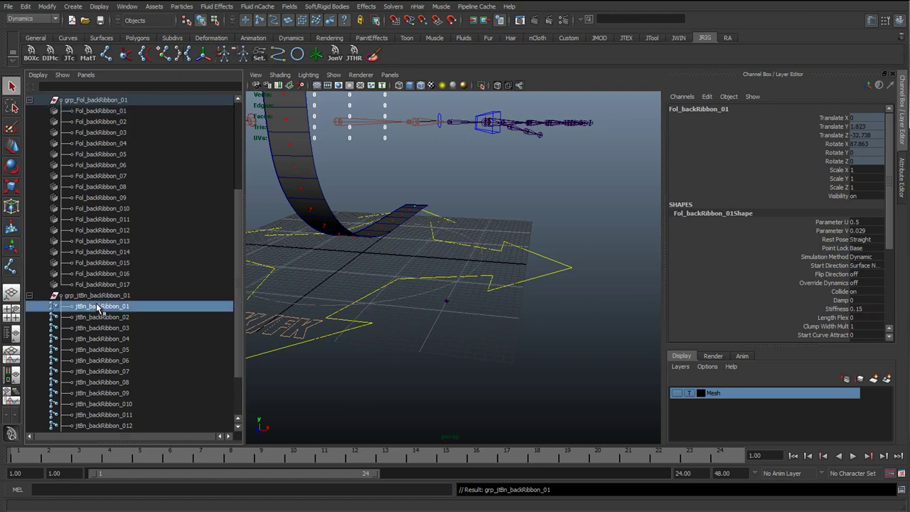
{"action": "left_click", "coordinate": [107, 111]}
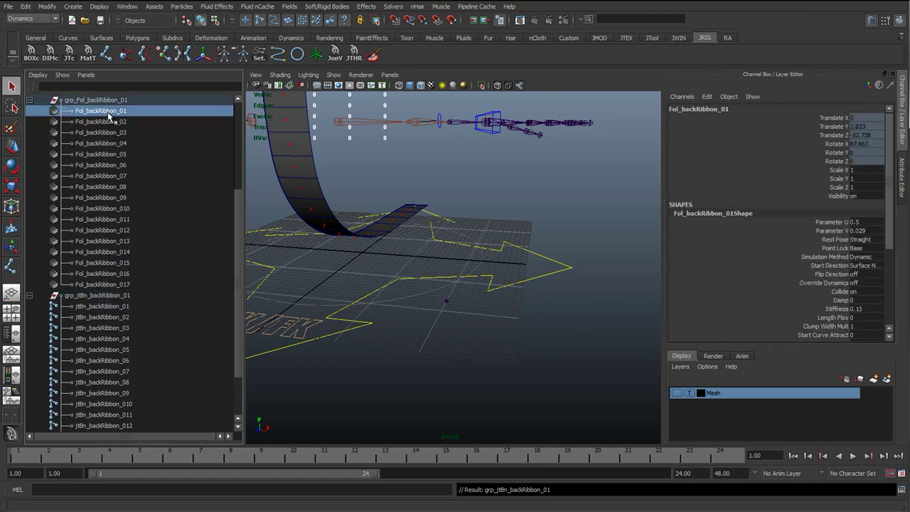
{"action": "left_click", "coordinate": [107, 307], "text": "ctrl"}
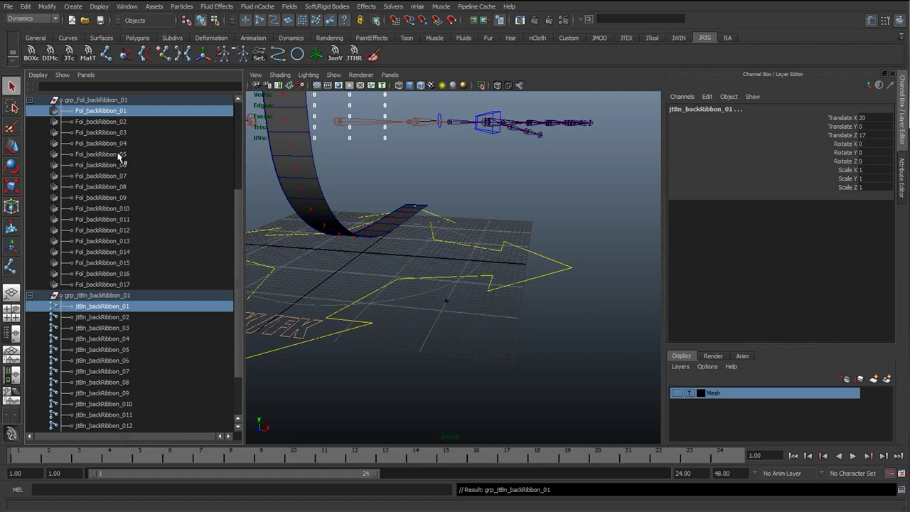
{"action": "left_click", "coordinate": [32, 19]}
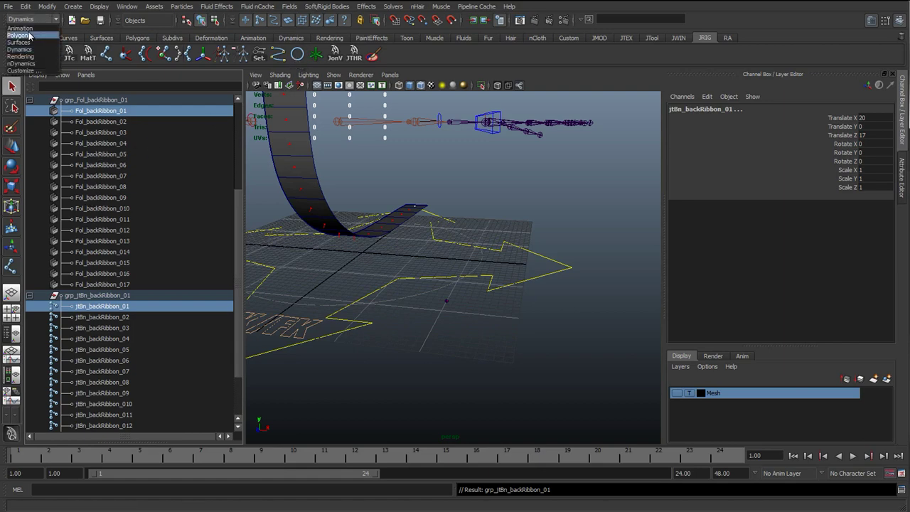
{"action": "left_click", "coordinate": [32, 28]}
{"action": "left_click", "coordinate": [414, 7]}
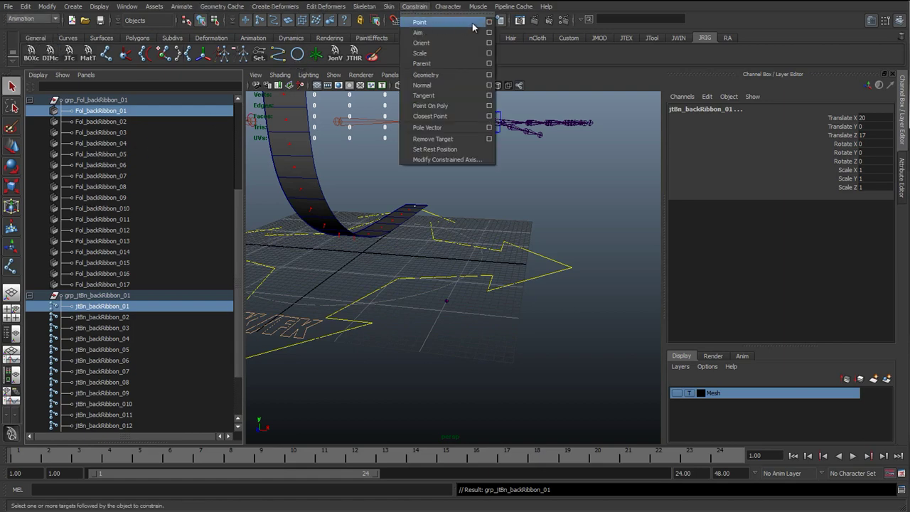
{"action": "left_click", "coordinate": [488, 63]}
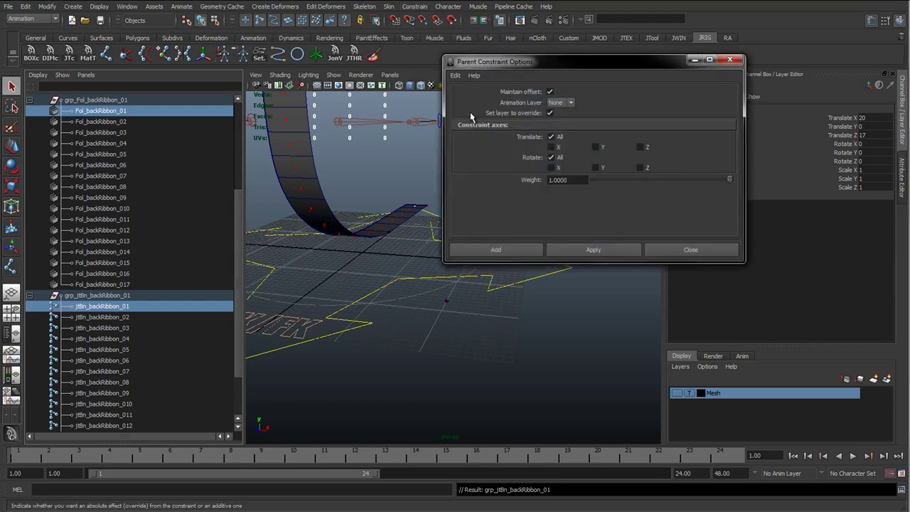
{"action": "left_click", "coordinate": [547, 93]}
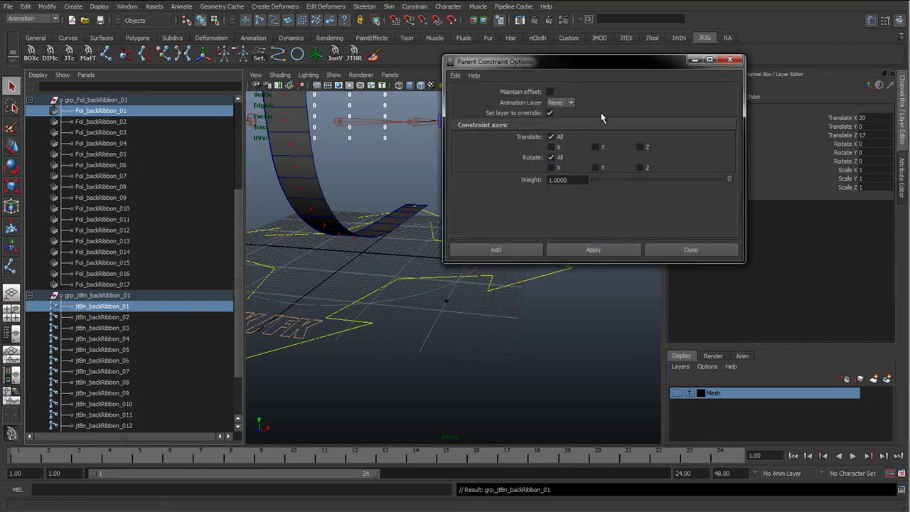
{"action": "left_click", "coordinate": [587, 253]}
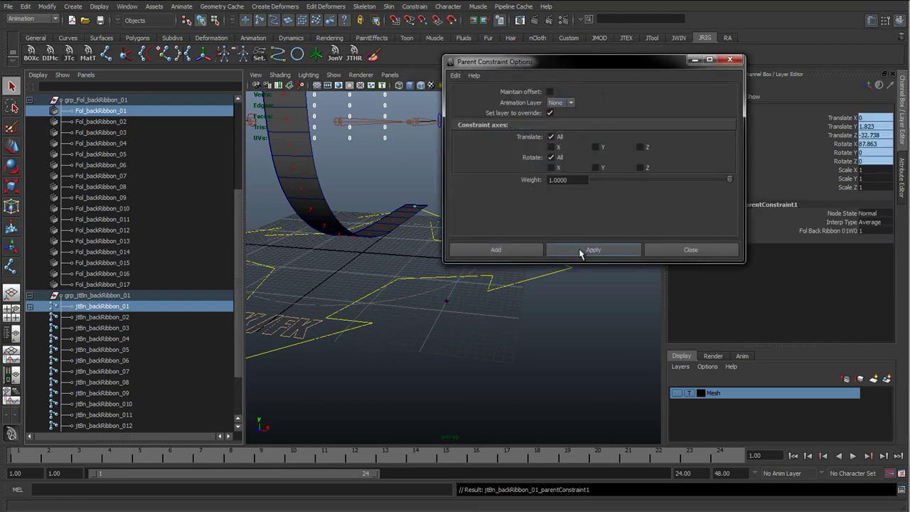
{"action": "left_click", "coordinate": [670, 252]}
- Repeat the parent constraint for jtBn_backRibbon_02 through jtBn_backRibbon_017, each to its matching follicle, and collapse both groups
{"action": "left_click", "coordinate": [121, 123]}
{"action": "left_click", "coordinate": [125, 317], "text": "ctrl"}
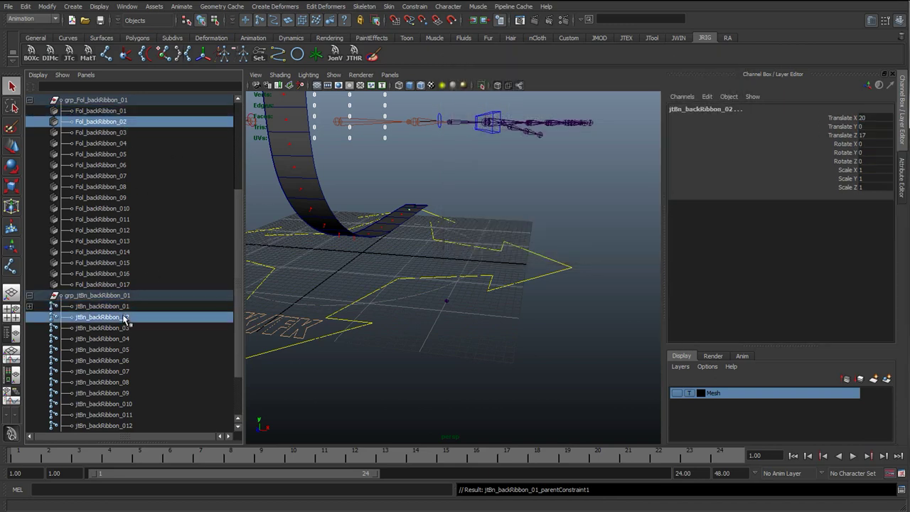
{"action": "key", "text": "g"}
{"action": "left_click", "coordinate": [113, 132]}
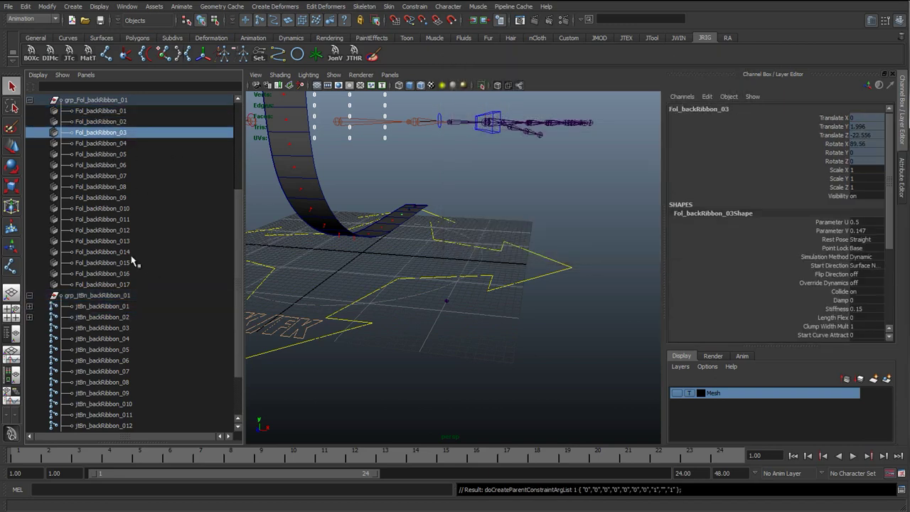
{"action": "left_click", "coordinate": [126, 329], "text": "ctrl"}
{"action": "key", "text": "g"}
{"action": "left_click", "coordinate": [124, 145]}
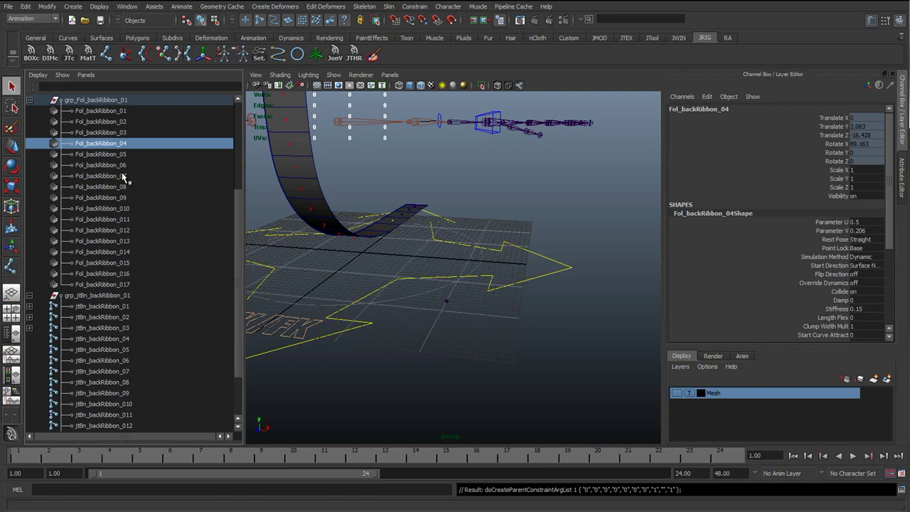
{"action": "left_click", "coordinate": [128, 340], "text": "ctrl"}
{"action": "key", "text": "g"}
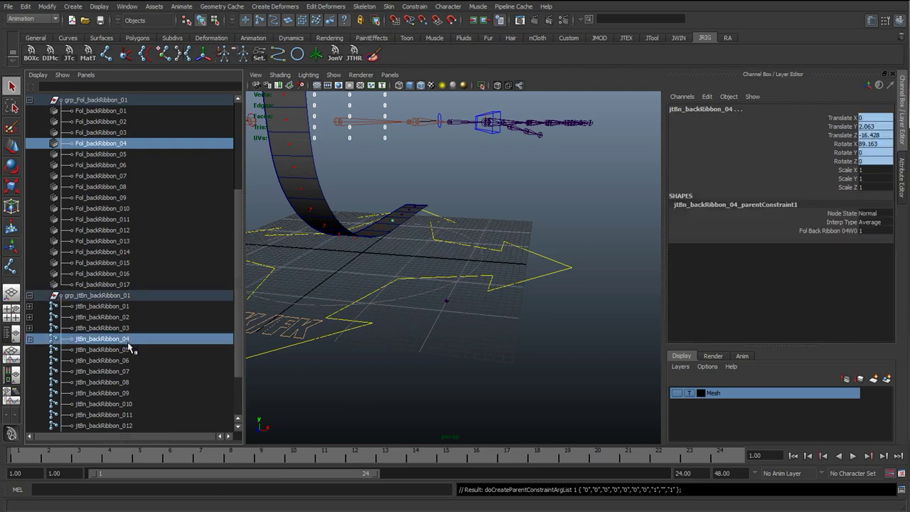
{"action": "left_click", "coordinate": [125, 155]}
{"action": "left_click", "coordinate": [120, 351], "text": "ctrl"}
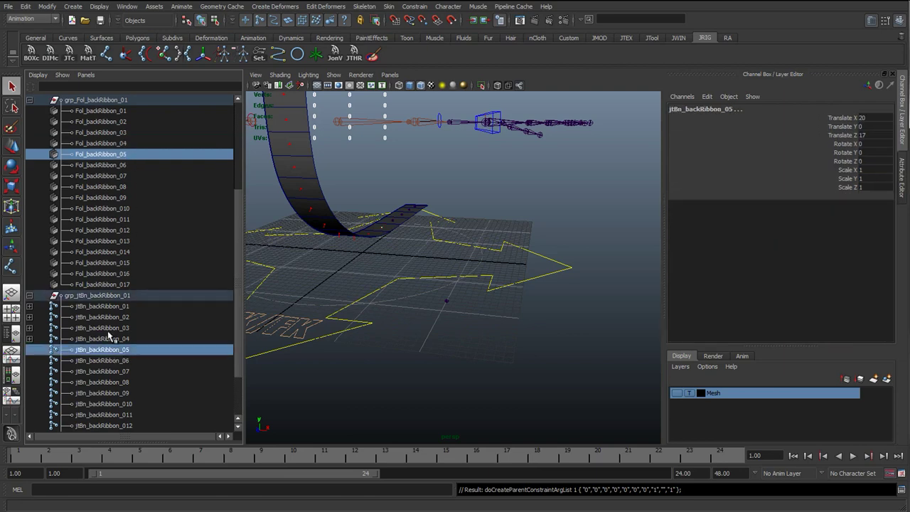
{"action": "key", "text": "g"}
{"action": "left_click", "coordinate": [126, 165]}
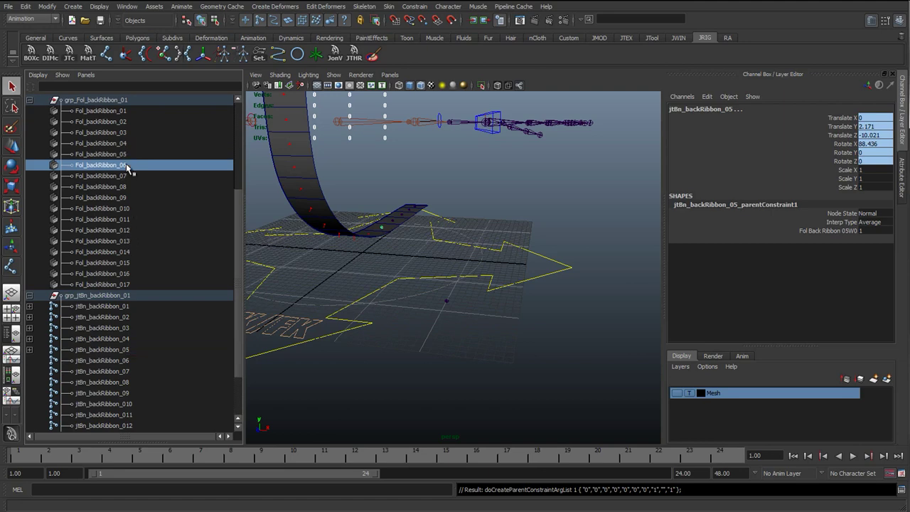
{"action": "left_click", "coordinate": [127, 361], "text": "ctrl"}
{"action": "key", "text": "g"}
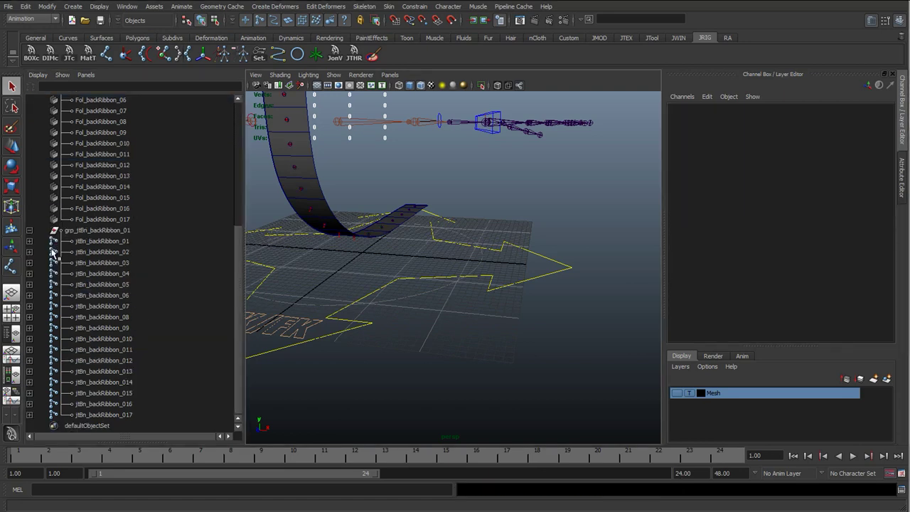
{"action": "left_click", "coordinate": [30, 230]}
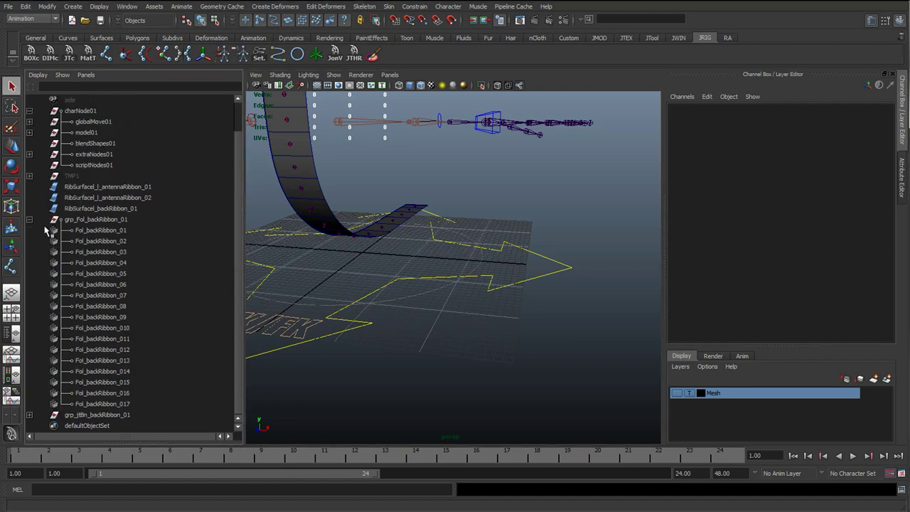
{"action": "left_click", "coordinate": [29, 220]}
- Test the back ribbon by moving a row of its control vertices with soft selection, and undo the deformation
{"action": "left_click_drag", "start_coordinate": [285, 240], "coordinate": [392, 291], "text": "alt"}
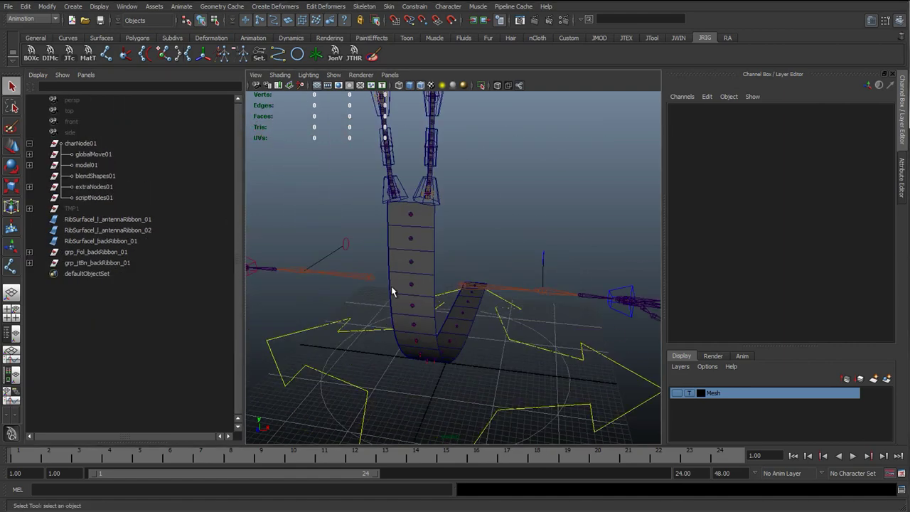
{"action": "left_click", "coordinate": [403, 297]}
{"action": "right_click_drag", "start_coordinate": [361, 217], "coordinate": [334, 216]}
{"action": "left_click_drag", "start_coordinate": [397, 305], "coordinate": [377, 273], "text": "alt"}
{"action": "left_click", "coordinate": [383, 280]}
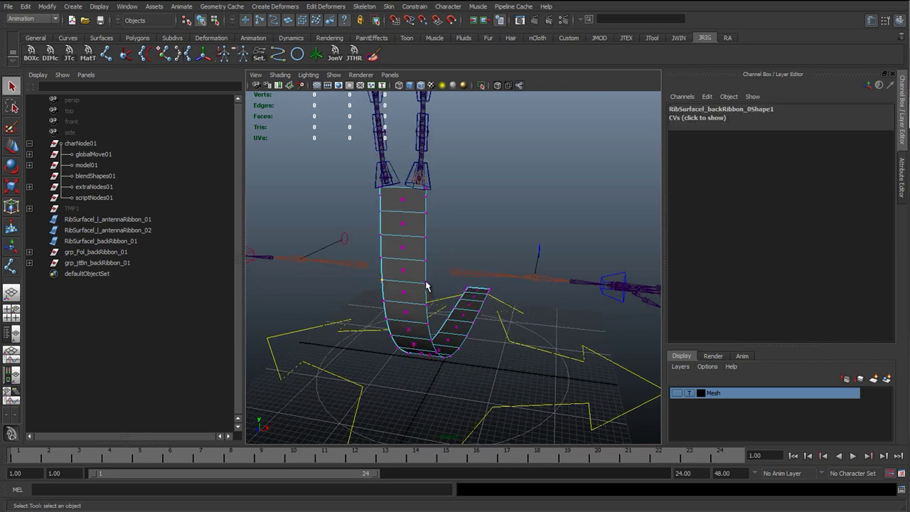
{"action": "key", "text": "b"}
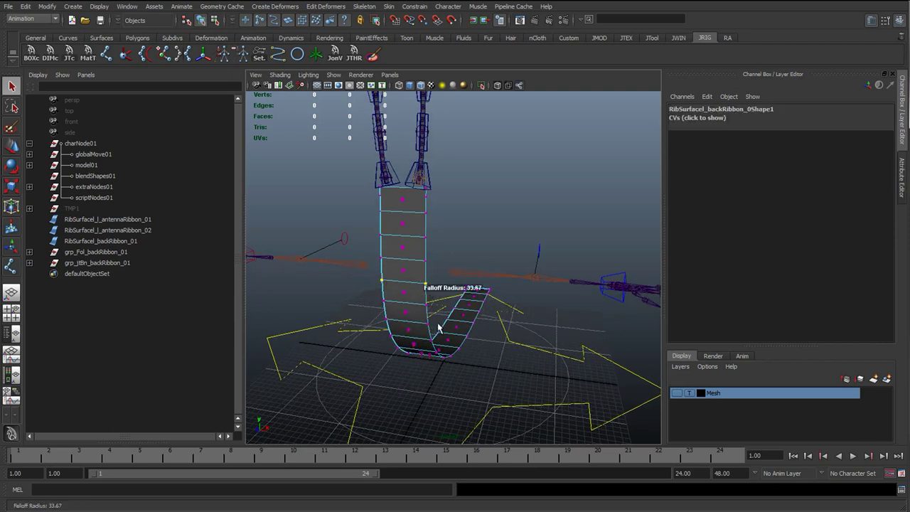
{"action": "left_click_drag", "start_coordinate": [439, 327], "coordinate": [529, 331]}
{"action": "key", "text": "e"}
{"action": "left_click_drag", "start_coordinate": [455, 303], "coordinate": [377, 242], "text": "alt"}
{"action": "key", "text": "ctrl+z"}
{"action": "key", "text": "w"}
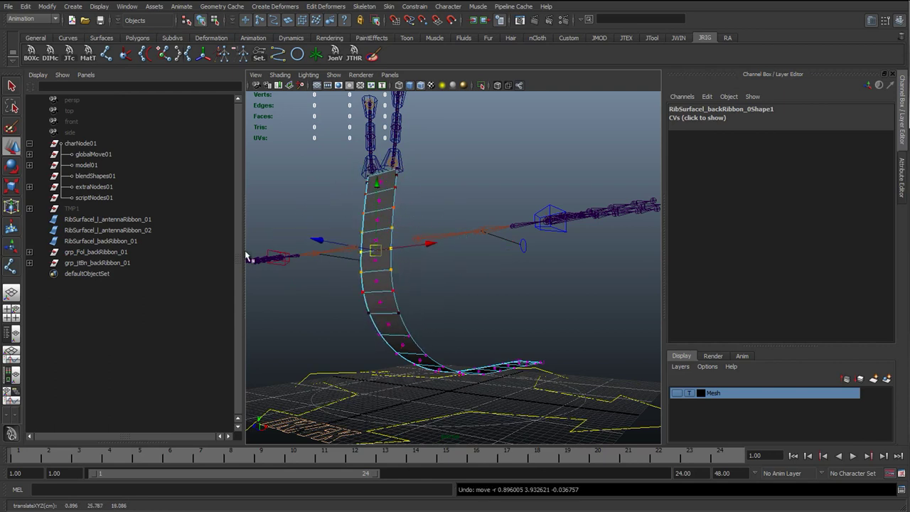
- Examine which antenna each of the two antenna ribbon surfaces belongs to
{"action": "left_click", "coordinate": [93, 230]}
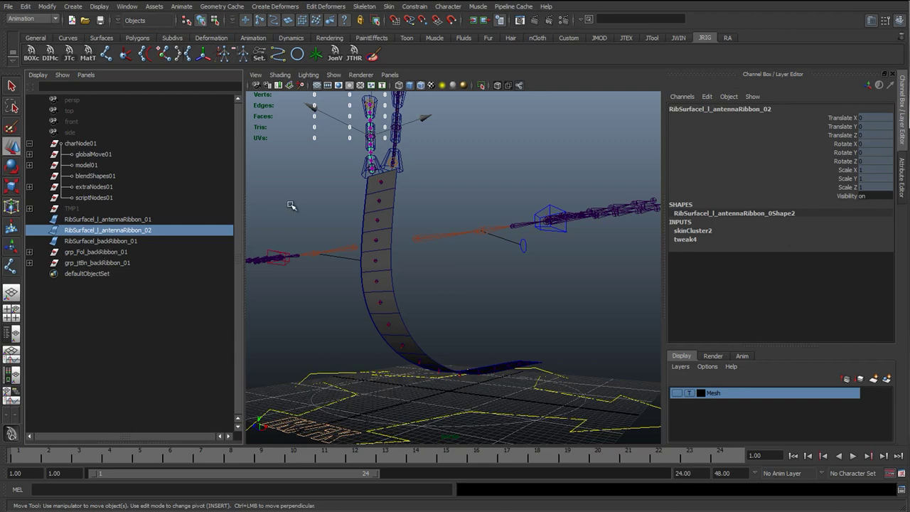
{"action": "left_click_drag", "start_coordinate": [293, 206], "coordinate": [349, 211], "text": "alt"}
{"action": "right_click_drag", "start_coordinate": [376, 208], "coordinate": [384, 213], "text": "alt"}
{"action": "left_click_drag", "start_coordinate": [384, 213], "coordinate": [381, 216], "text": "alt"}
{"action": "middle_click_drag", "start_coordinate": [381, 215], "coordinate": [380, 260], "text": "alt"}
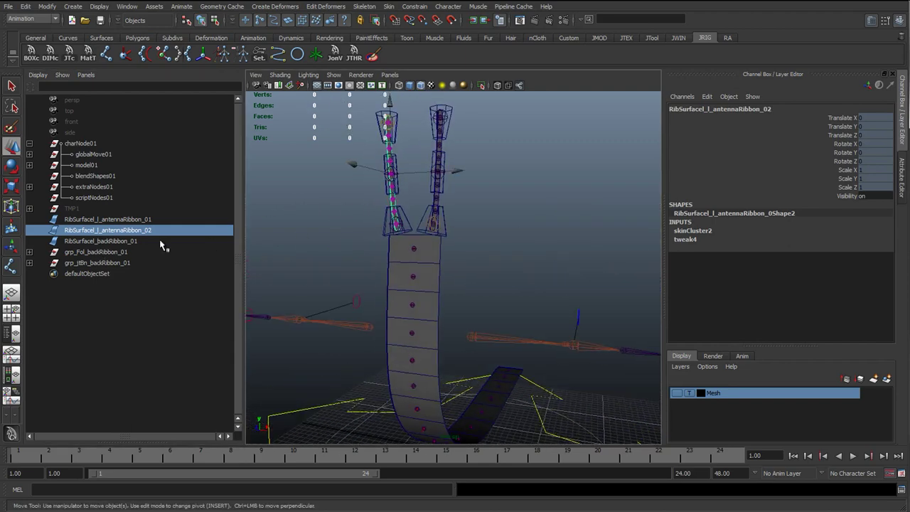
{"action": "left_click", "coordinate": [147, 220]}
{"action": "left_click", "coordinate": [124, 230]}
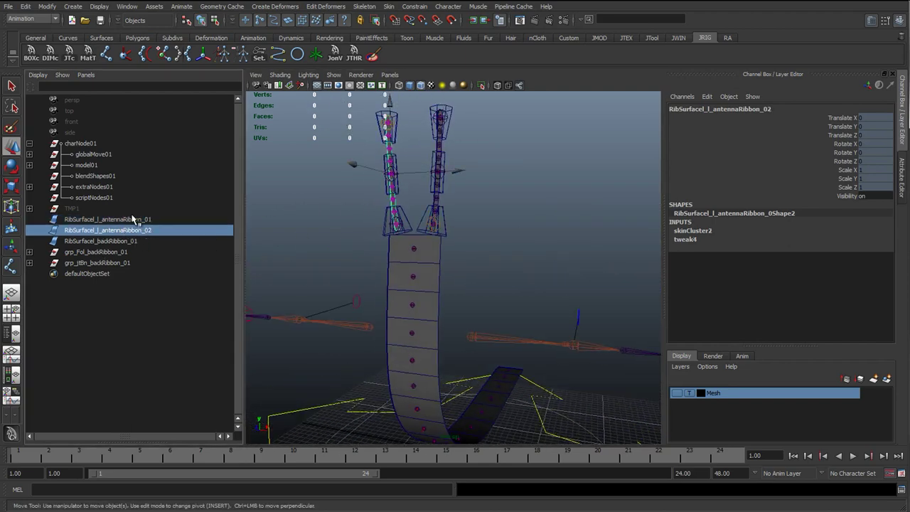
{"action": "left_click", "coordinate": [133, 219]}
{"action": "left_click", "coordinate": [135, 231]}
{"action": "left_click", "coordinate": [138, 220]}
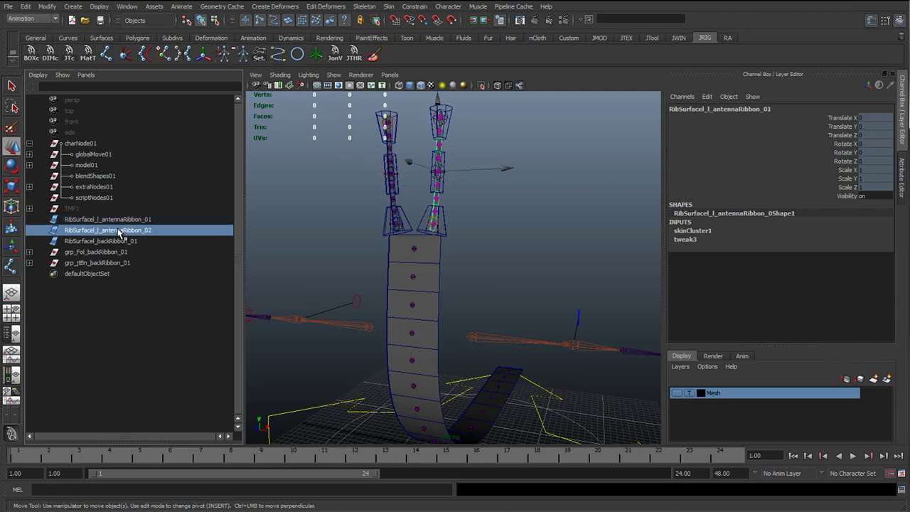
- Rename RibSurfacel_l_antennaRibbon_02 as RibSurfacel_r_antennaRibbon_01
{"action": "double_click", "coordinate": [139, 232]}
{"action": "left_click", "coordinate": [121, 231]}
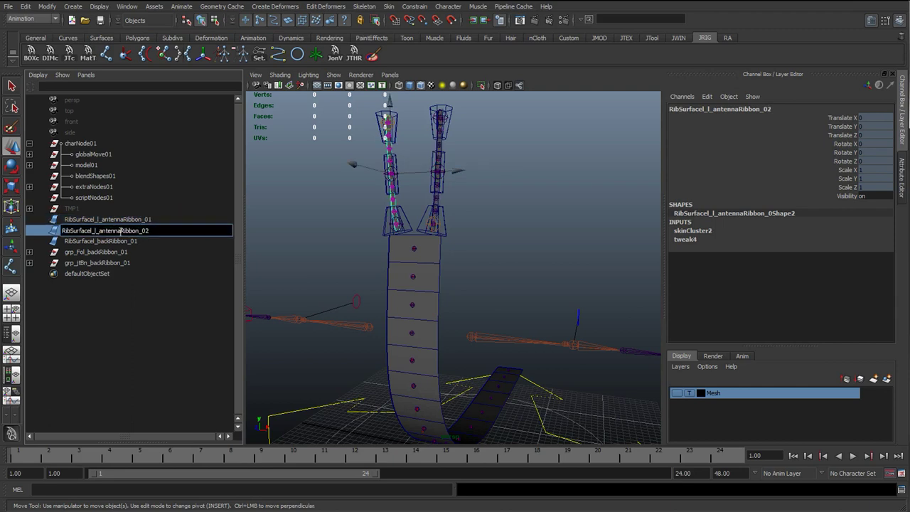
{"action": "key", "text": "BackSpace"}
{"action": "type", "text": "r"}
{"action": "key", "text": "Return"}
- Parent the left and right antenna ribbon surfaces under extra_toHide01 inside extraNodes01
{"action": "left_click", "coordinate": [139, 221]}
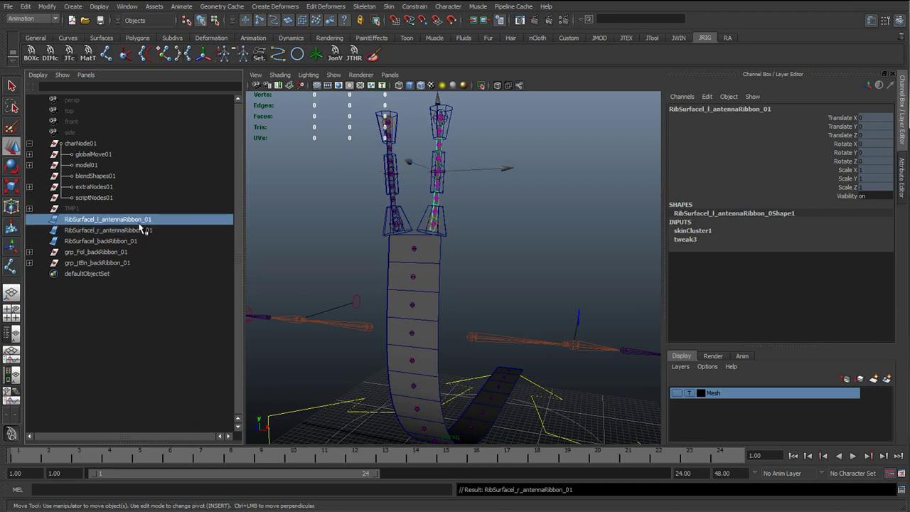
{"action": "left_click", "coordinate": [135, 231], "text": "ctrl"}
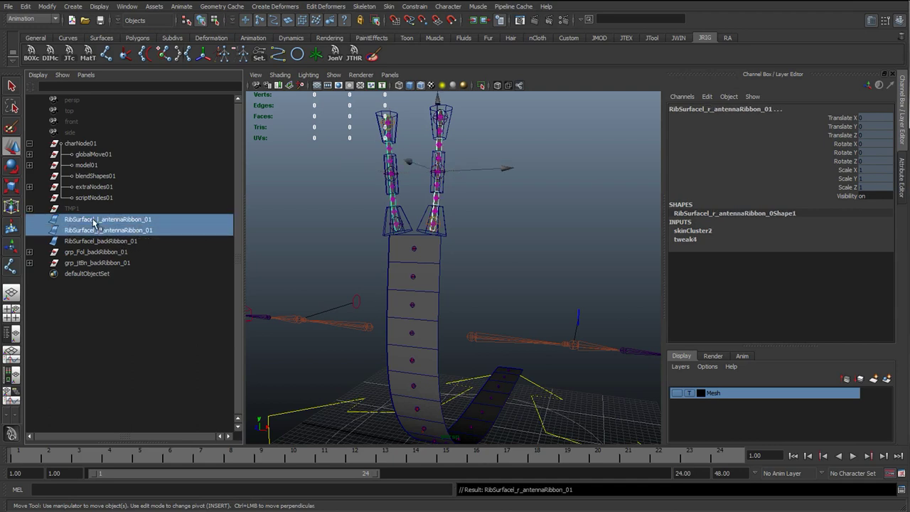
{"action": "left_click", "coordinate": [29, 187]}
{"action": "middle_click_drag", "start_coordinate": [146, 252], "coordinate": [128, 208]}
{"action": "left_click", "coordinate": [127, 209]}
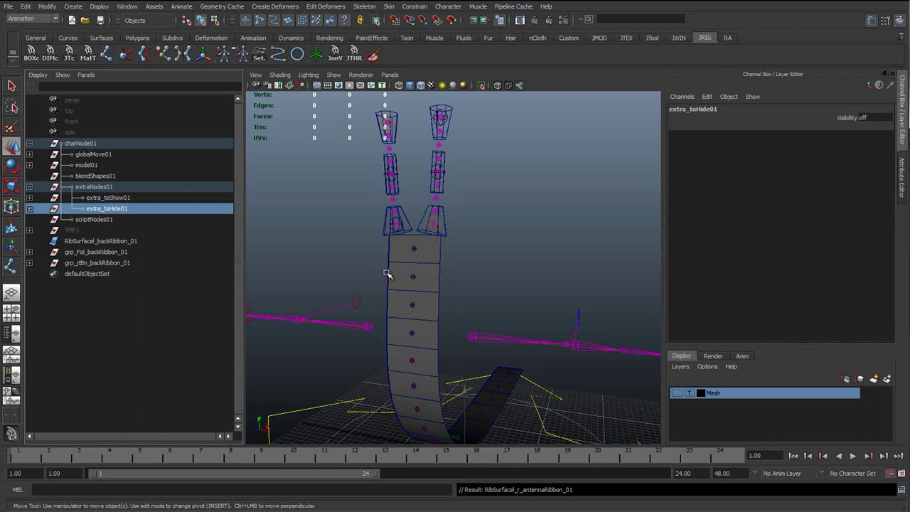
- Parent grp_Fol_backRibbon_01 under extra_toHide01 and select grp_jtBn_backRibbon_01
{"action": "left_click", "coordinate": [97, 242]}
{"action": "left_click_drag", "start_coordinate": [97, 251], "coordinate": [100, 262]}
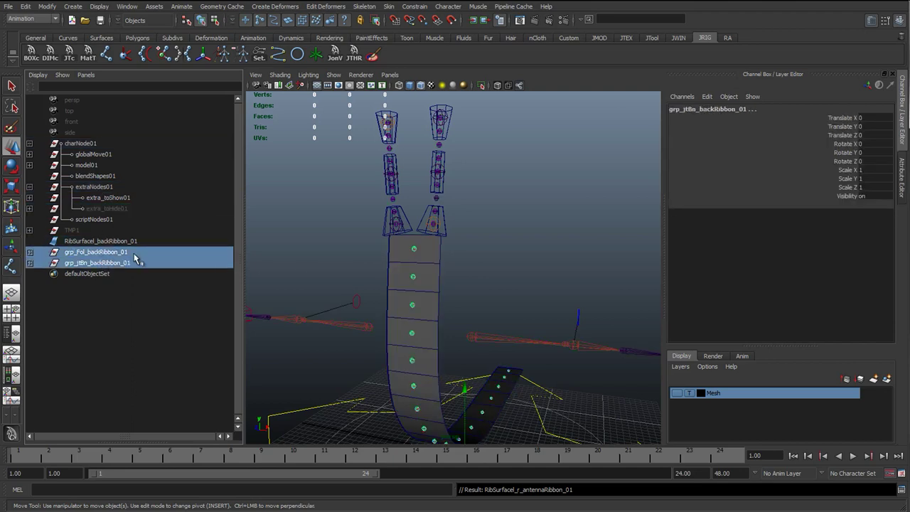
{"action": "left_click", "coordinate": [108, 254]}
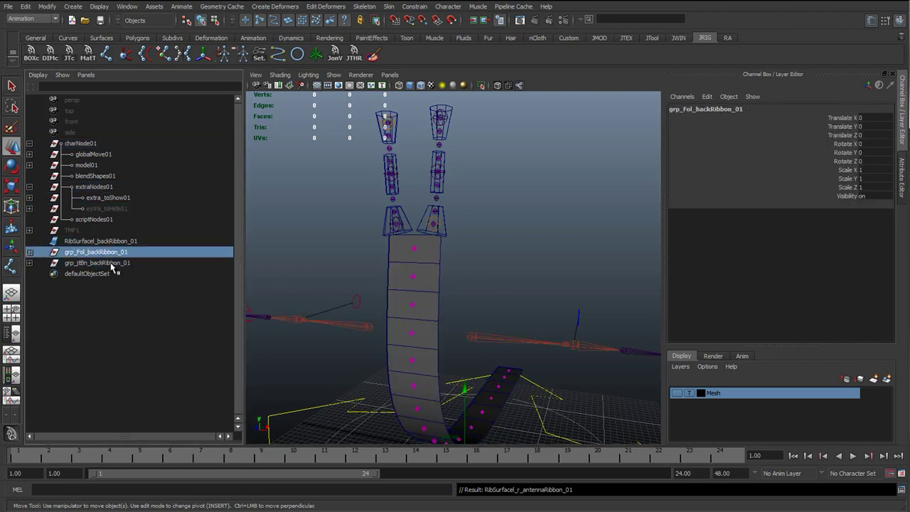
{"action": "left_click", "coordinate": [112, 263]}
{"action": "left_click", "coordinate": [121, 253]}
{"action": "middle_click_drag", "start_coordinate": [121, 255], "coordinate": [123, 214]}
{"action": "left_click", "coordinate": [116, 253]}
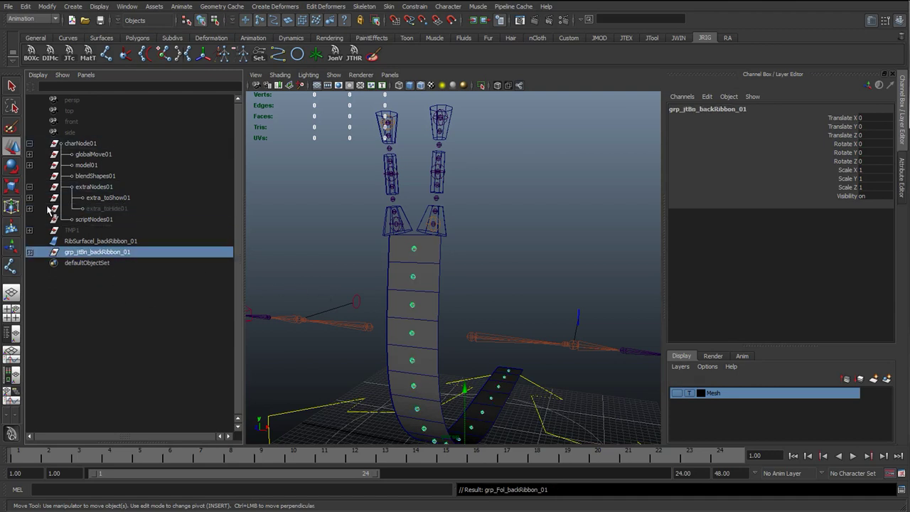
- Parent grp_jtBn_backRibbon_01 under jointsRibbon01 inside the globalMove01 joints hierarchy, then clear the selection
{"action": "left_click", "coordinate": [29, 155]}
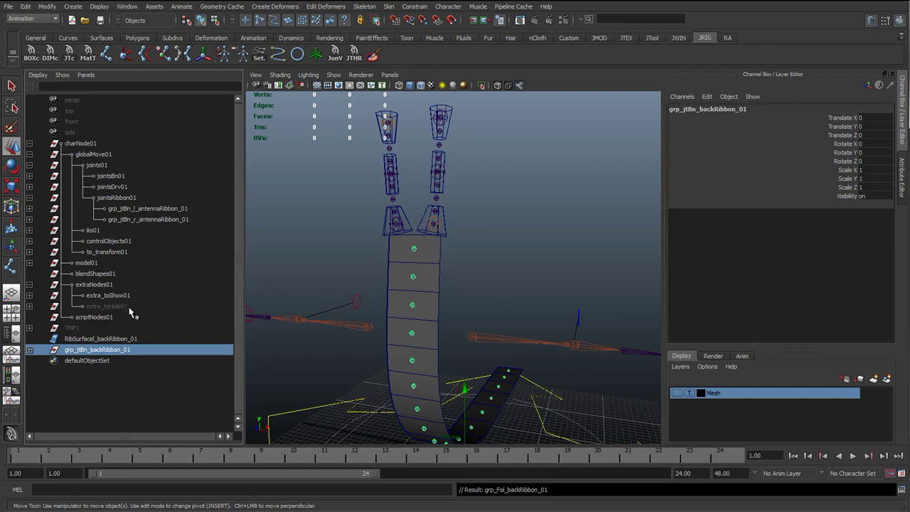
{"action": "middle_click_drag", "start_coordinate": [126, 359], "coordinate": [136, 197]}
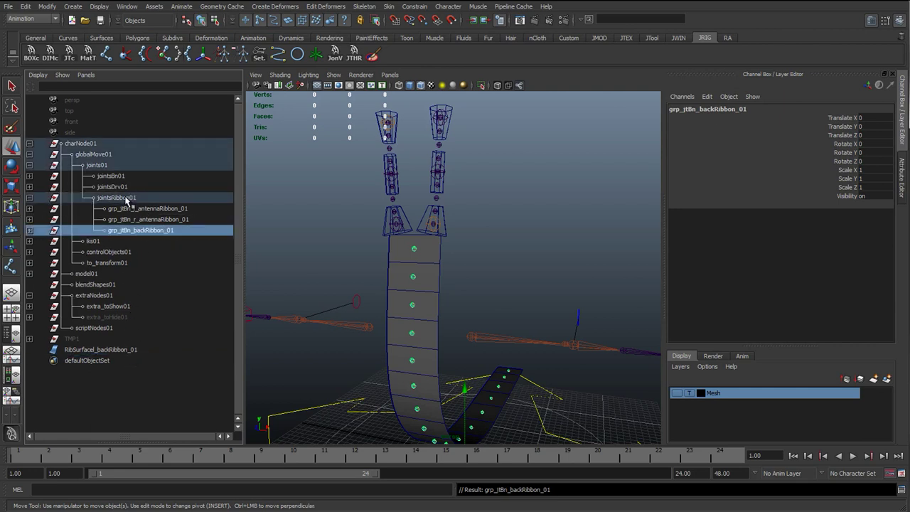
{"action": "key", "text": "Up"}
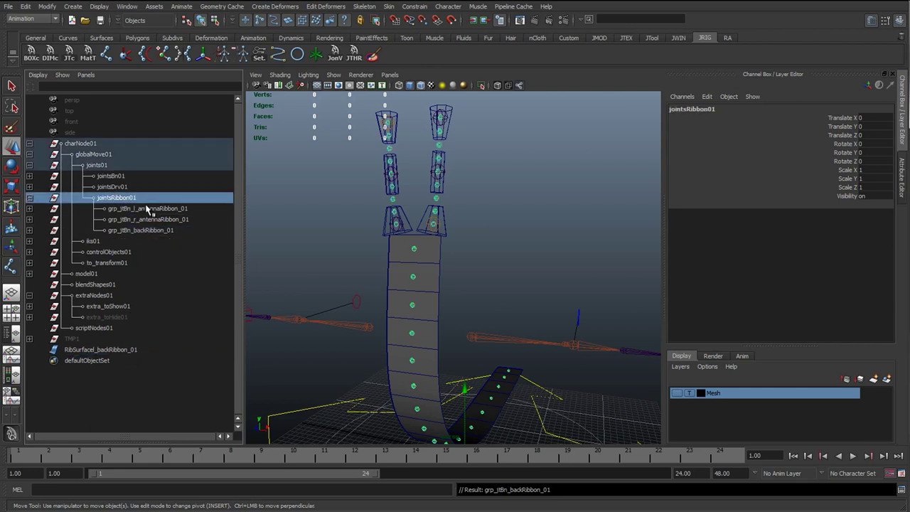
{"action": "left_click", "coordinate": [100, 354]}
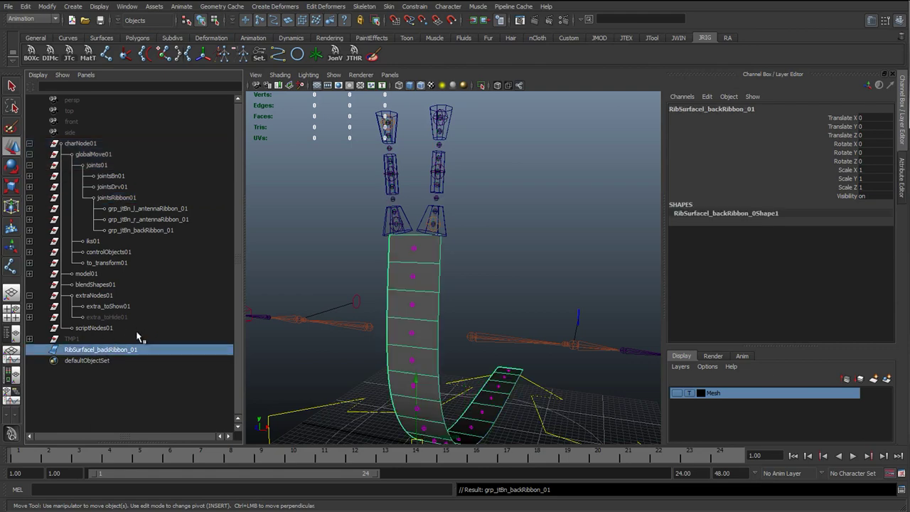
{"action": "middle_click_drag", "start_coordinate": [445, 311], "coordinate": [412, 260], "text": "alt"}
{"action": "left_click", "coordinate": [455, 174]}
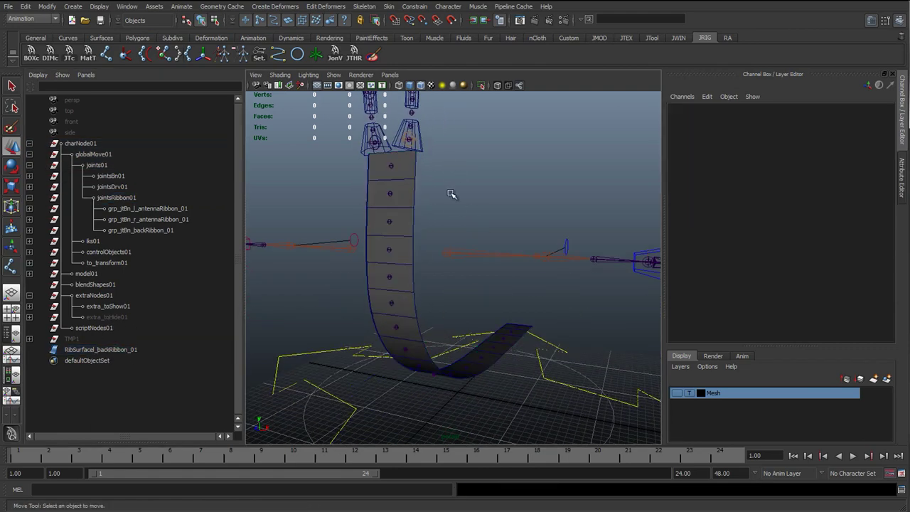
- Select jtBn_backRibbon_017 at the ribbon's upper end and check its placement against the temporarily shown Mesh layer
{"action": "left_click", "coordinate": [390, 166]}
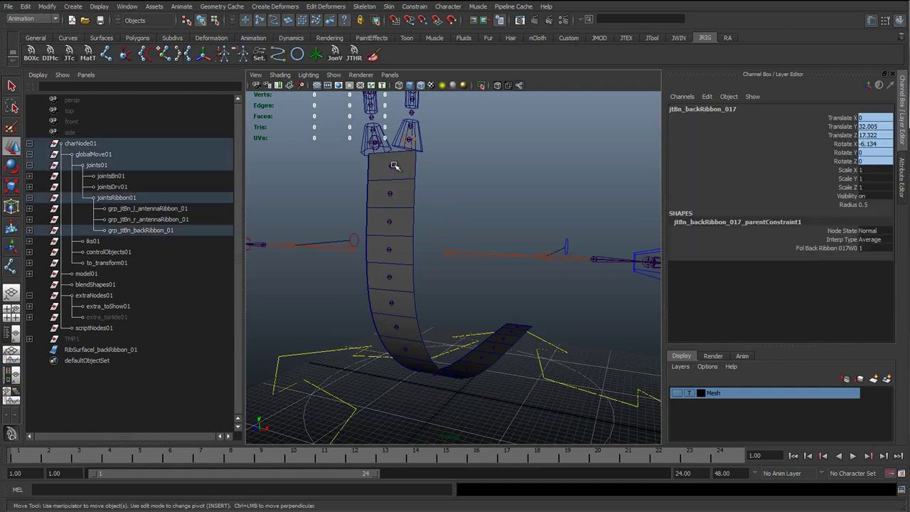
{"action": "key", "text": "q"}
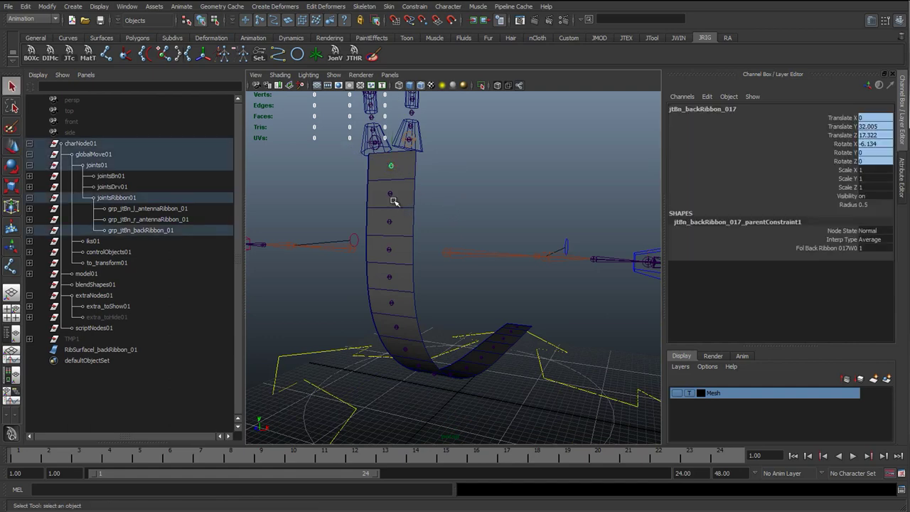
{"action": "key", "text": "w"}
{"action": "left_click_drag", "start_coordinate": [397, 248], "coordinate": [368, 238], "text": "alt"}
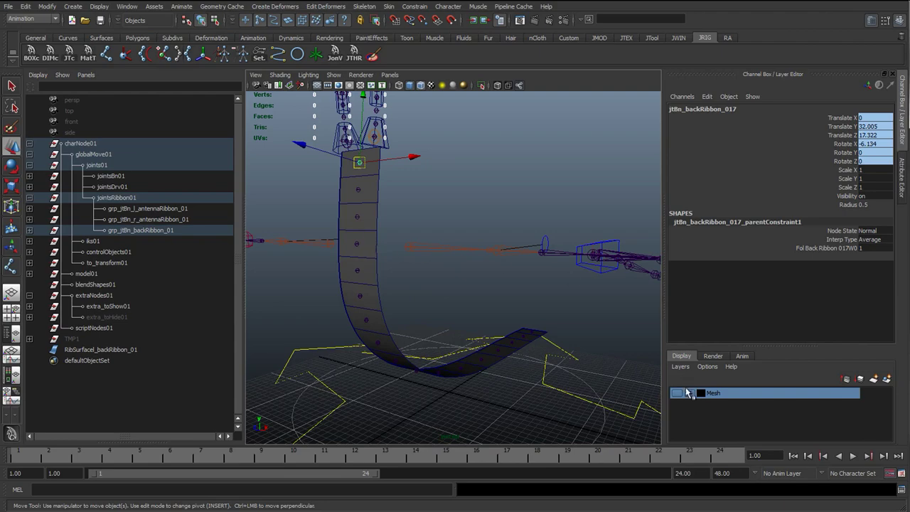
{"action": "left_click", "coordinate": [678, 392]}
{"action": "left_click_drag", "start_coordinate": [429, 276], "coordinate": [447, 286], "text": "alt"}
{"action": "middle_click_drag", "start_coordinate": [447, 287], "coordinate": [497, 335], "text": "alt"}
{"action": "right_click_drag", "start_coordinate": [433, 313], "coordinate": [404, 332], "text": "alt"}
{"action": "left_click_drag", "start_coordinate": [403, 332], "coordinate": [588, 375], "text": "alt"}
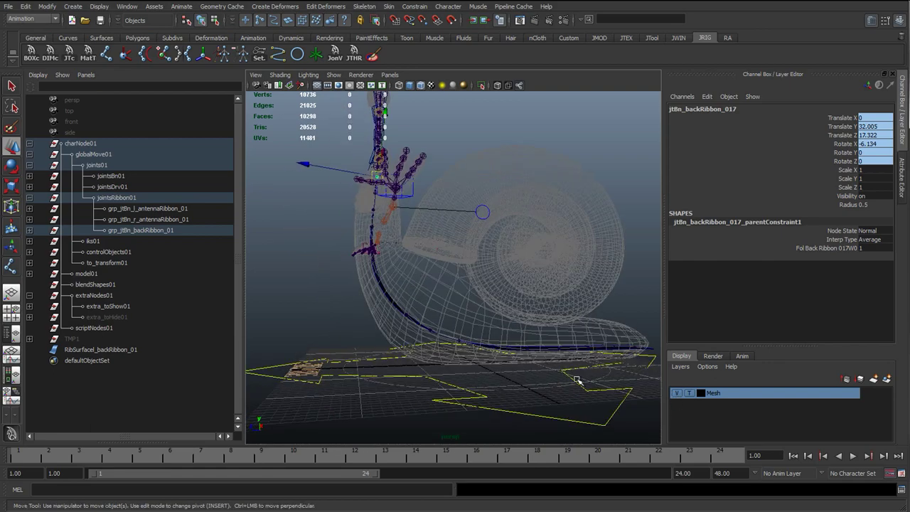
{"action": "left_click_drag", "start_coordinate": [479, 350], "coordinate": [603, 366], "text": "alt"}
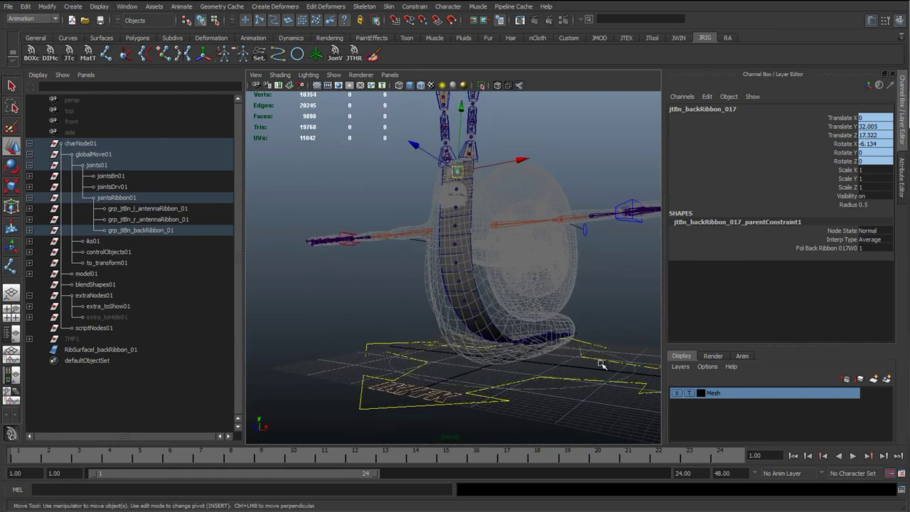
{"action": "left_click", "coordinate": [677, 393]}
- Add the back ribbon joints jtBn_backRibbon_013, 09, 05 and 01 along the spine to the selection
{"action": "middle_click_drag", "start_coordinate": [519, 278], "coordinate": [433, 302], "text": "alt"}
{"action": "right_click_drag", "start_coordinate": [433, 301], "coordinate": [465, 296], "text": "alt"}
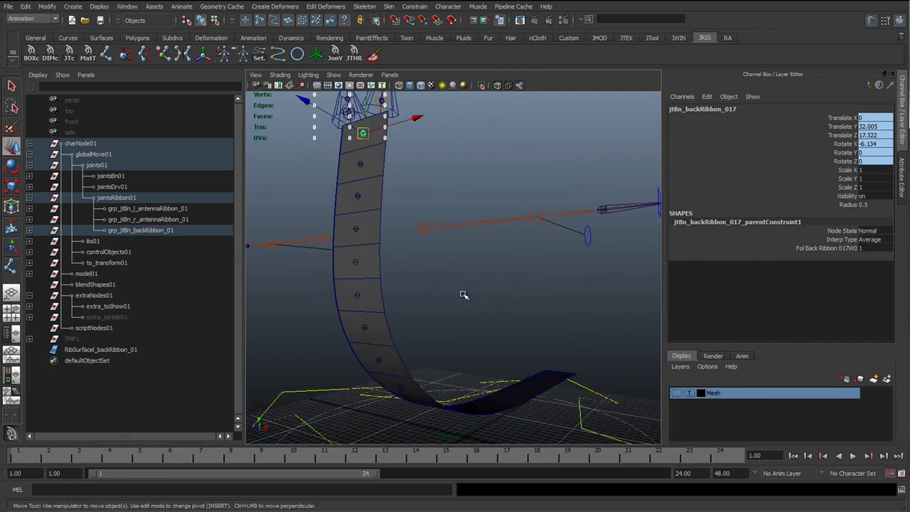
{"action": "middle_click_drag", "start_coordinate": [411, 180], "coordinate": [418, 262], "text": "alt"}
{"action": "key", "text": "q"}
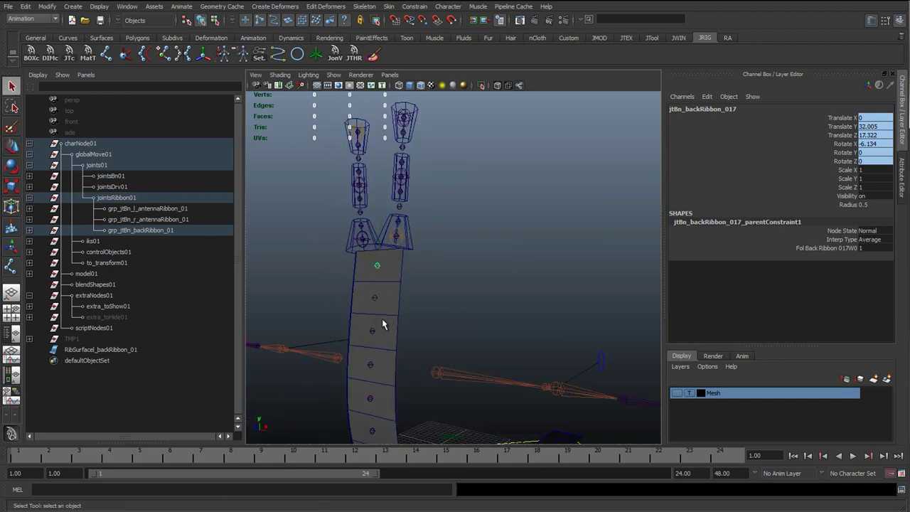
{"action": "left_click_drag", "start_coordinate": [382, 321], "coordinate": [372, 298], "text": "alt"}
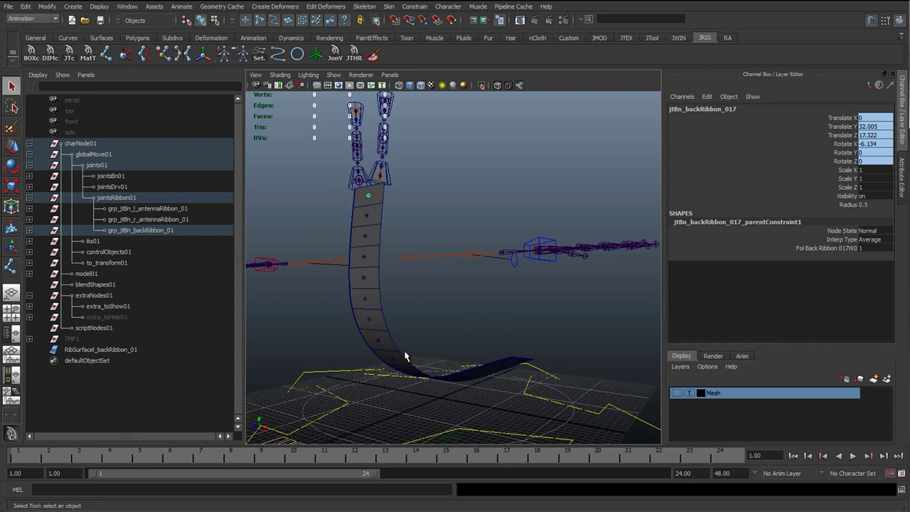
{"action": "scroll", "coordinate": [425, 308], "scroll_direction": "up", "scroll_amount": 3}
{"action": "left_click_drag", "start_coordinate": [354, 199], "coordinate": [360, 197], "text": "alt"}
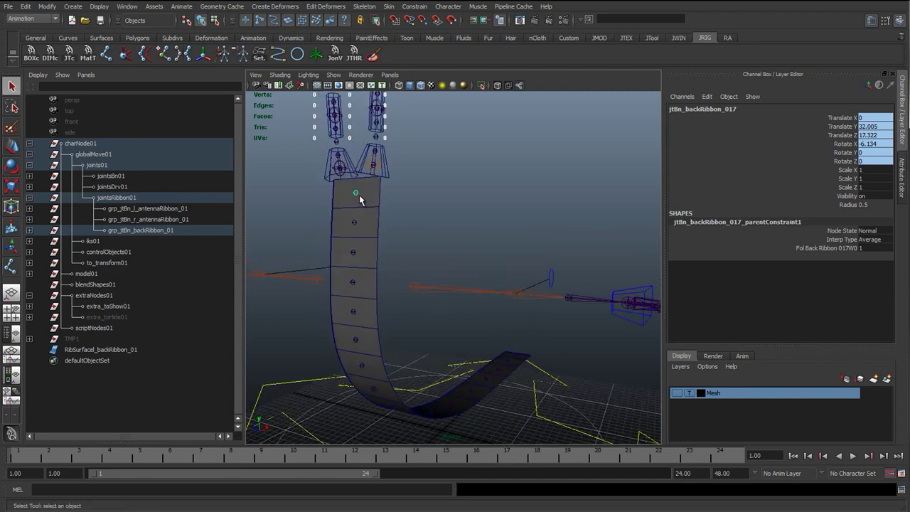
{"action": "middle_click_drag", "start_coordinate": [362, 272], "coordinate": [361, 191], "text": "alt"}
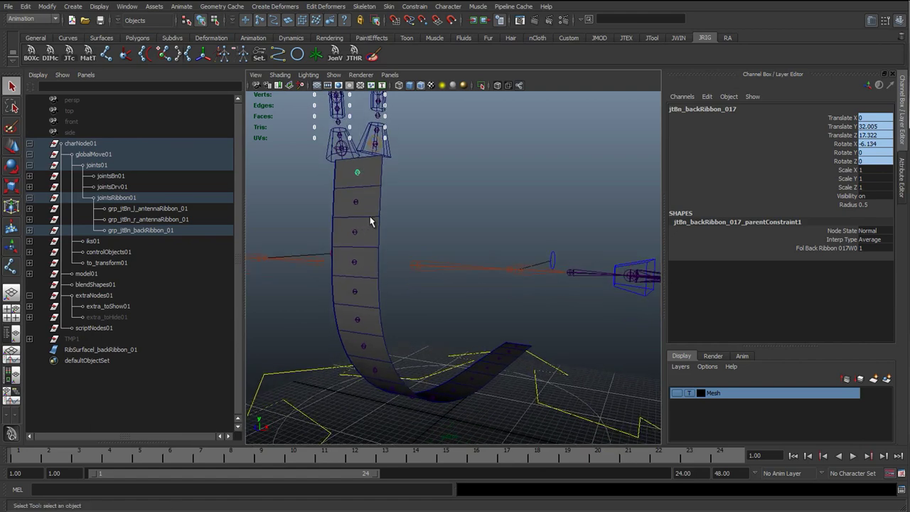
{"action": "left_click", "coordinate": [356, 294], "text": "shift"}
{"action": "left_click_drag", "start_coordinate": [388, 331], "coordinate": [339, 228], "text": "alt"}
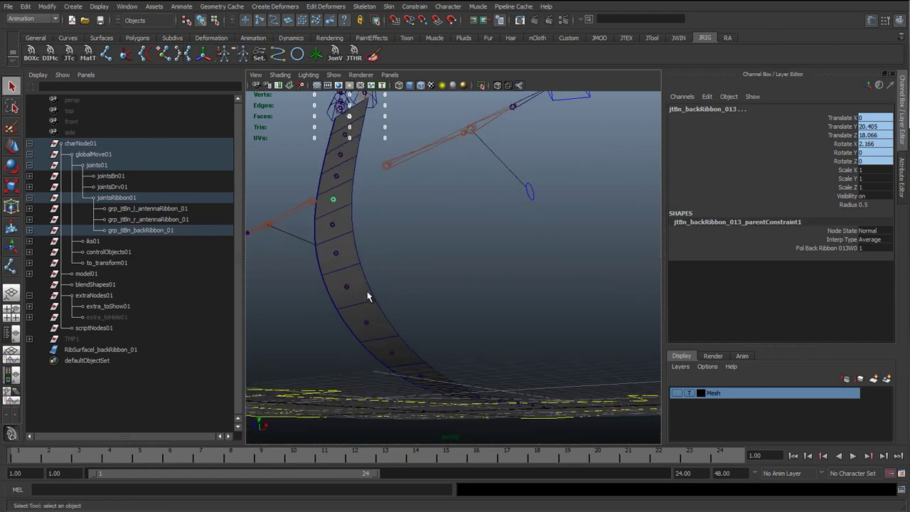
{"action": "mouse_move", "coordinate": [367, 325]}
{"action": "left_mouse_down", "text": "alt"}
{"action": "mouse_move", "coordinate": [408, 348]}
{"action": "mouse_move", "coordinate": [339, 392]}
{"action": "mouse_move", "coordinate": [382, 329]}
{"action": "left_mouse_up", "text": "alt"}
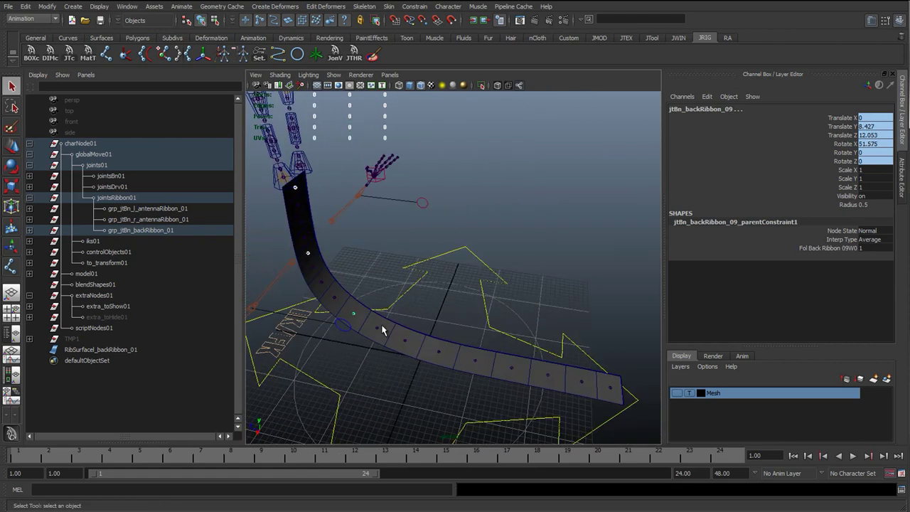
{"action": "left_click", "coordinate": [475, 362]}
{"action": "left_click", "coordinate": [610, 389]}
- Show the Mesh layer and replace jtBn_backRibbon_013 with jtBn_backRibbon_014 in the joint selection
{"action": "left_click", "coordinate": [678, 393]}
{"action": "left_click_drag", "start_coordinate": [488, 360], "coordinate": [379, 289], "text": "alt"}
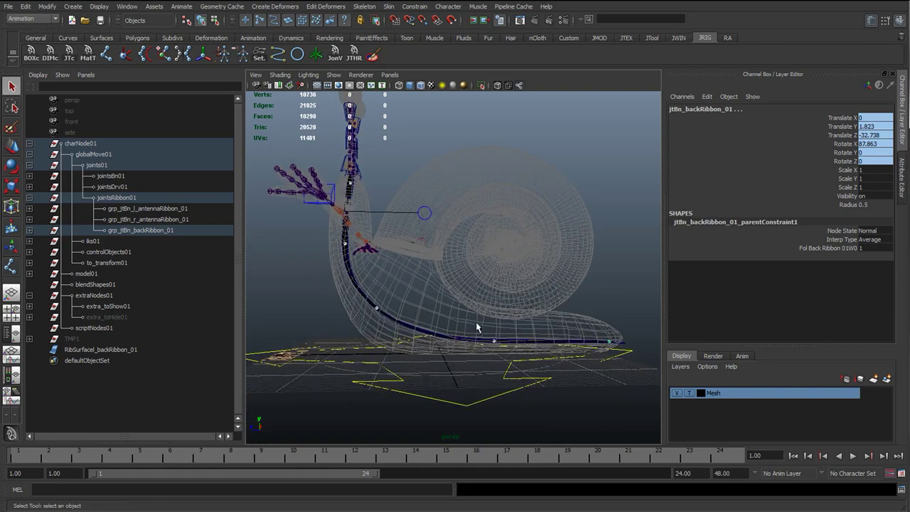
{"action": "left_click_drag", "start_coordinate": [477, 328], "coordinate": [482, 310], "text": "alt"}
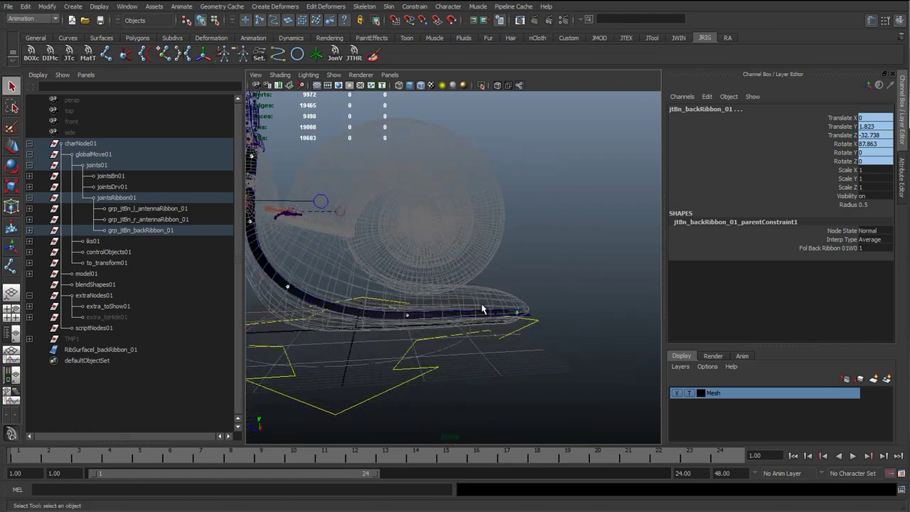
{"action": "left_click_drag", "start_coordinate": [356, 278], "coordinate": [402, 313], "text": "alt"}
{"action": "right_click_drag", "start_coordinate": [402, 313], "coordinate": [441, 309], "text": "alt"}
{"action": "left_click_drag", "start_coordinate": [365, 260], "coordinate": [302, 220], "text": "alt"}
{"action": "left_click", "coordinate": [442, 305]}
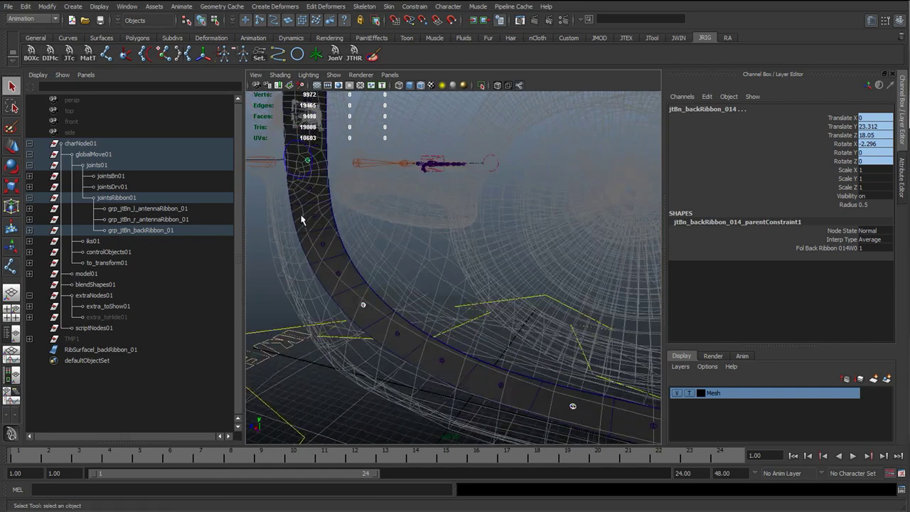
- Examine from the front and side how the five selected ribbon joints sit inside the snail's body, mouth and arm areas
{"action": "middle_click_drag", "start_coordinate": [400, 251], "coordinate": [404, 266], "text": "alt"}
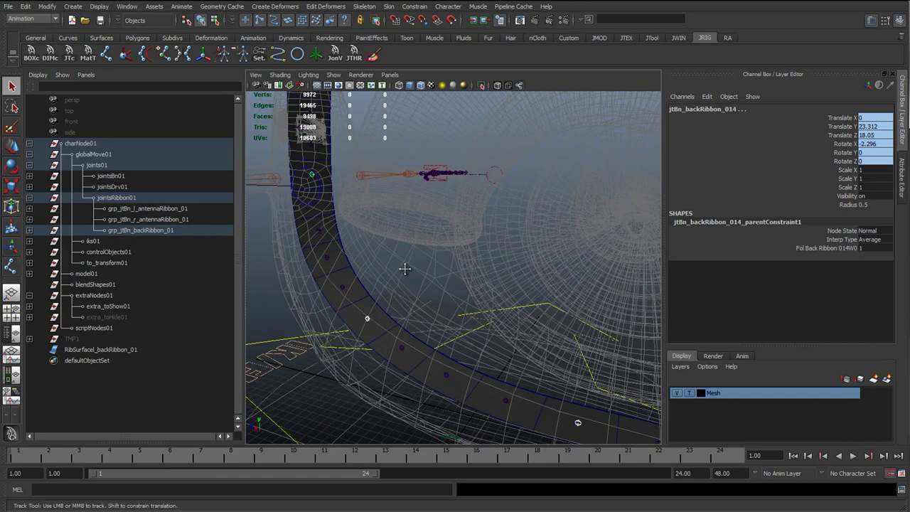
{"action": "right_click_drag", "start_coordinate": [404, 266], "coordinate": [327, 288], "text": "alt"}
{"action": "left_click_drag", "start_coordinate": [327, 288], "coordinate": [455, 261], "text": "alt"}
{"action": "middle_click_drag", "start_coordinate": [455, 160], "coordinate": [439, 229], "text": "alt"}
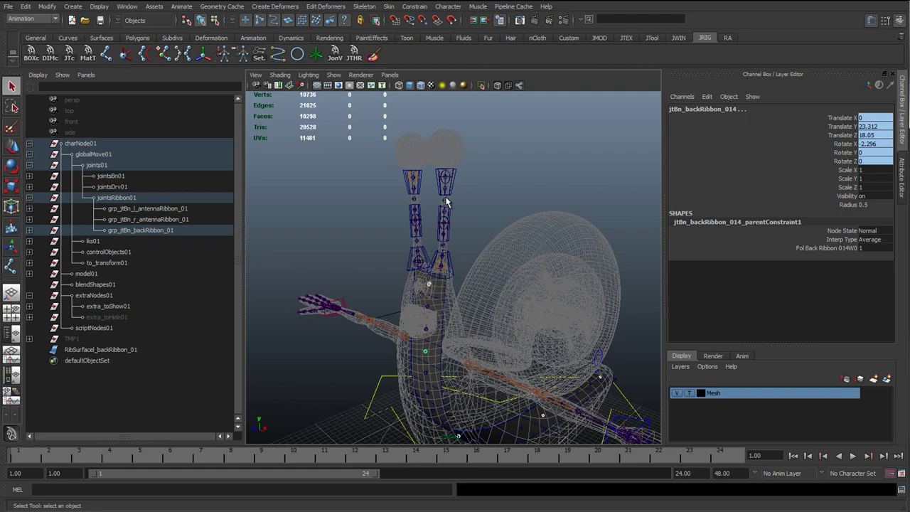
{"action": "left_click_drag", "start_coordinate": [450, 295], "coordinate": [350, 162], "text": "alt"}
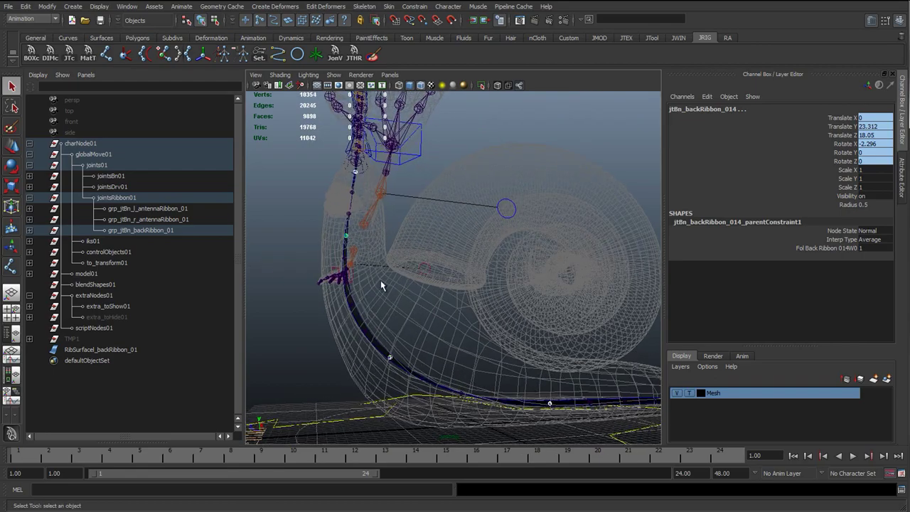
{"action": "left_click_drag", "start_coordinate": [381, 285], "coordinate": [419, 318], "text": "alt"}
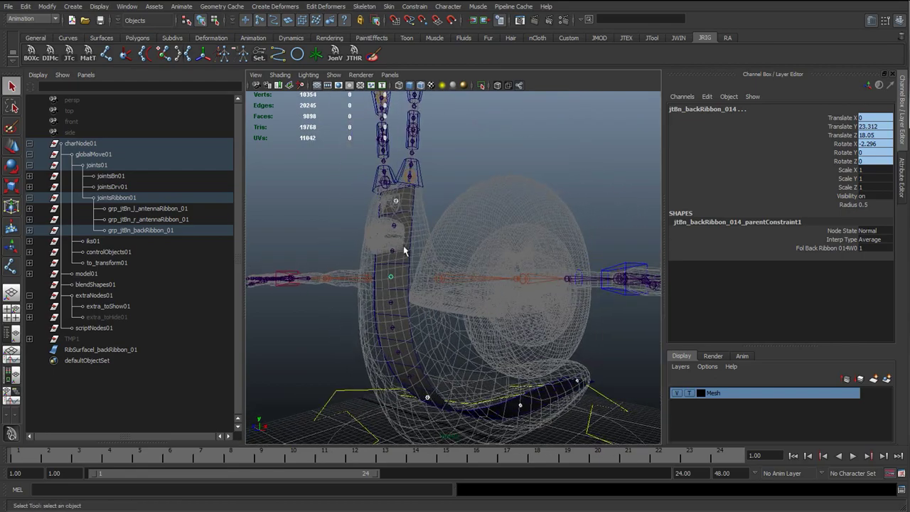
{"action": "left_click_drag", "start_coordinate": [404, 250], "coordinate": [404, 296], "text": "alt"}
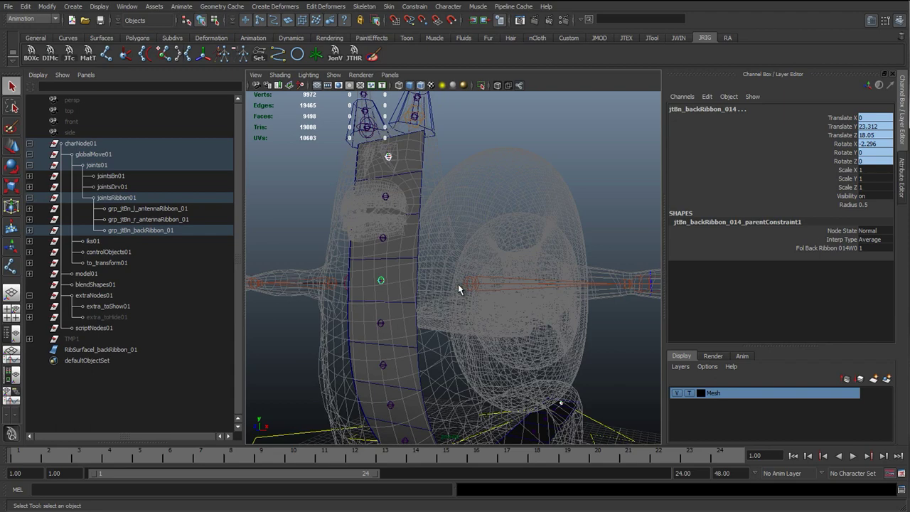
{"action": "left_click_drag", "start_coordinate": [538, 283], "coordinate": [494, 313], "text": "alt"}
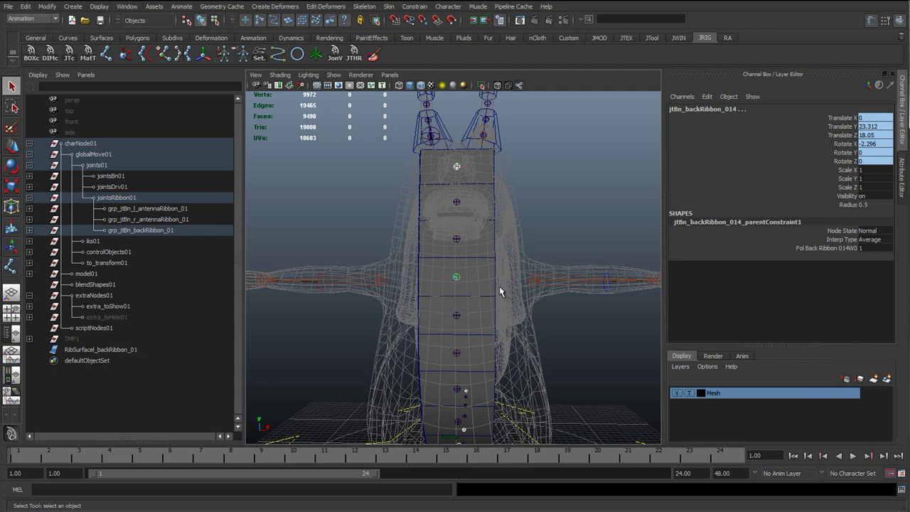
{"action": "left_click_drag", "start_coordinate": [459, 286], "coordinate": [380, 295], "text": "alt"}
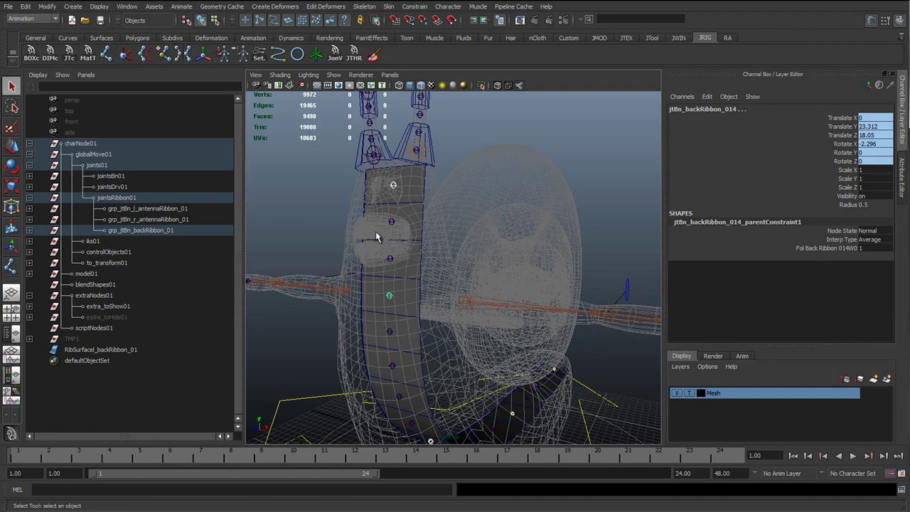
{"action": "left_click_drag", "start_coordinate": [392, 307], "coordinate": [388, 233], "text": "alt"}
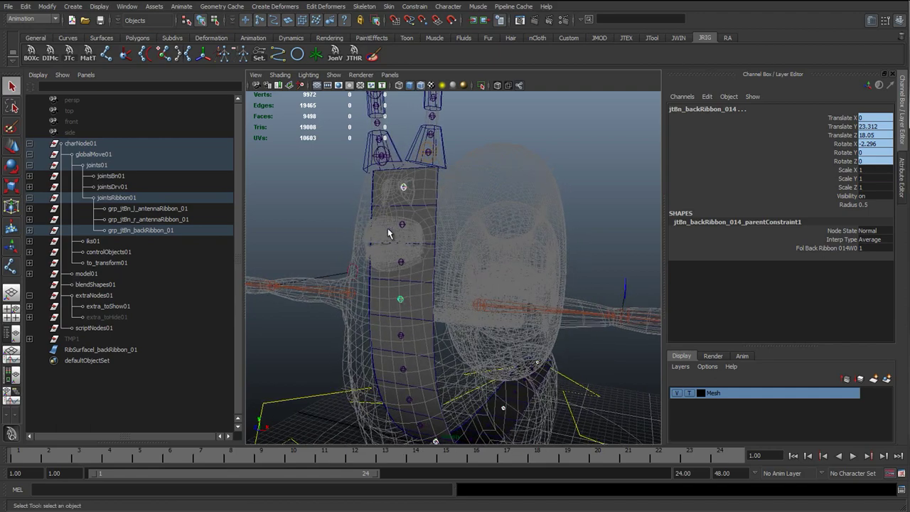
{"action": "left_click_drag", "start_coordinate": [438, 287], "coordinate": [492, 341], "text": "alt"}
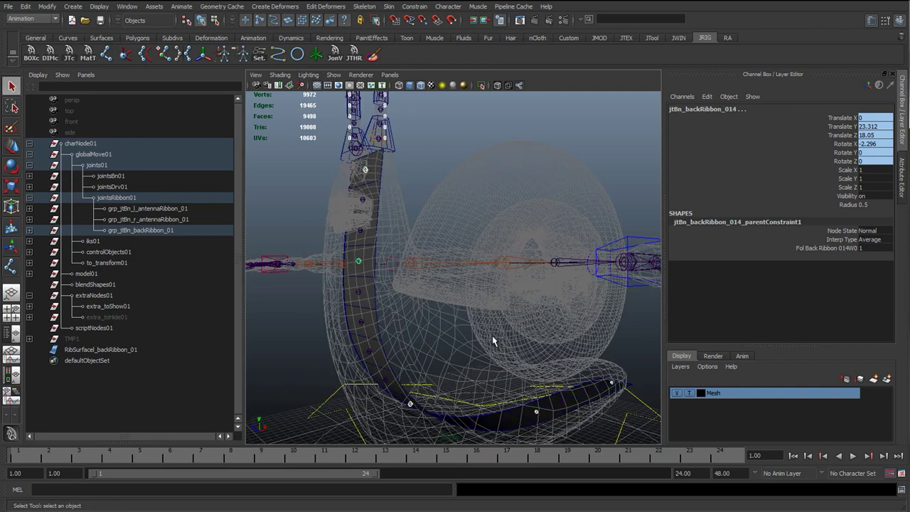
- Duplicate the five selected back ribbon joints and unparent the copies to the top level of the scene
{"action": "key", "text": "ctrl+d"}
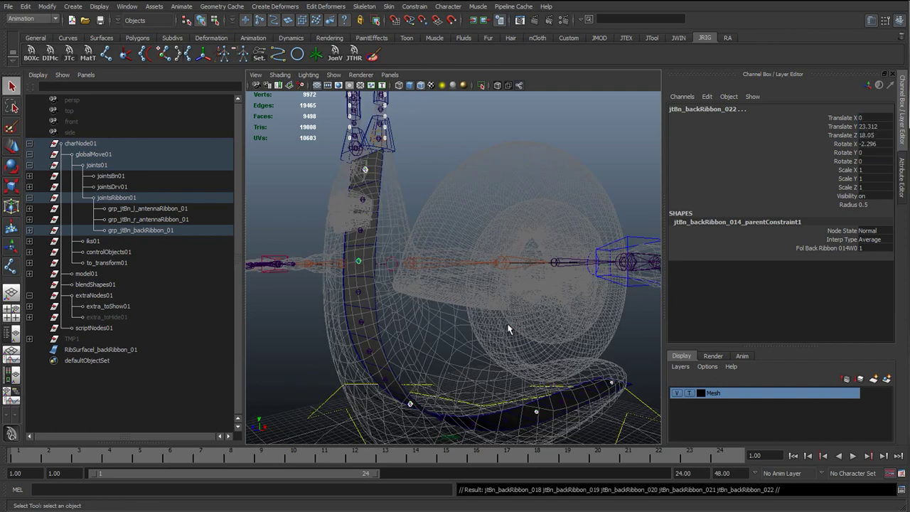
{"action": "key", "text": "shift+p"}
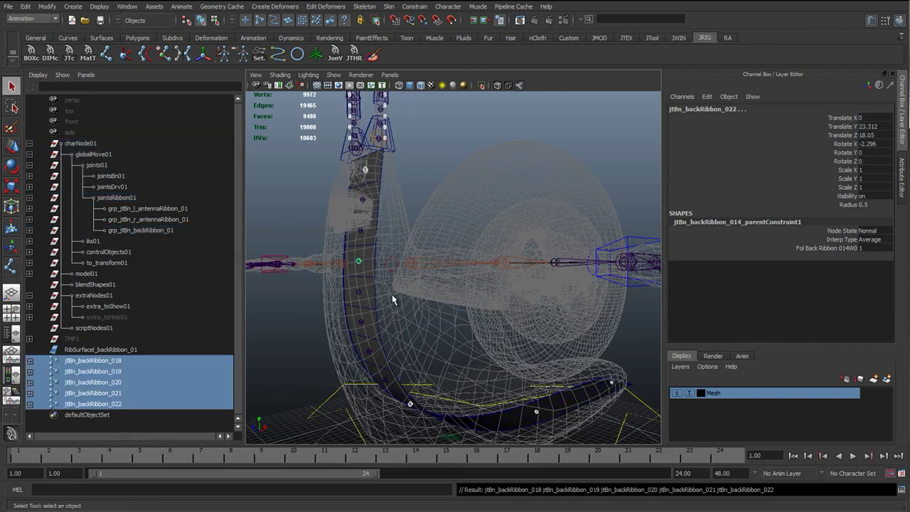
- Set the radius of the five duplicated joints to 2
{"action": "double_click", "coordinate": [864, 206]}
{"action": "type", "text": "1"}
{"action": "key", "text": "Return"}
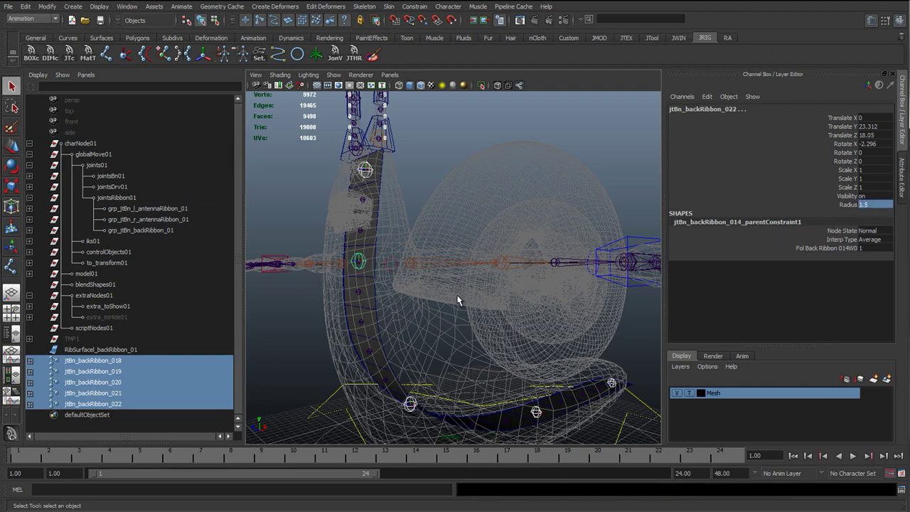
{"action": "left_click_drag", "start_coordinate": [458, 300], "coordinate": [576, 264], "text": "alt"}
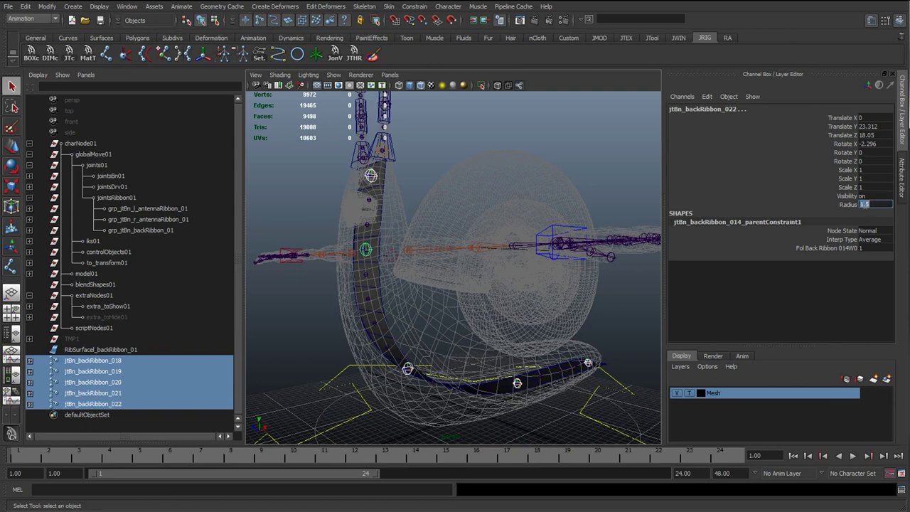
{"action": "type", "text": "2"}
{"action": "key", "text": "Return"}
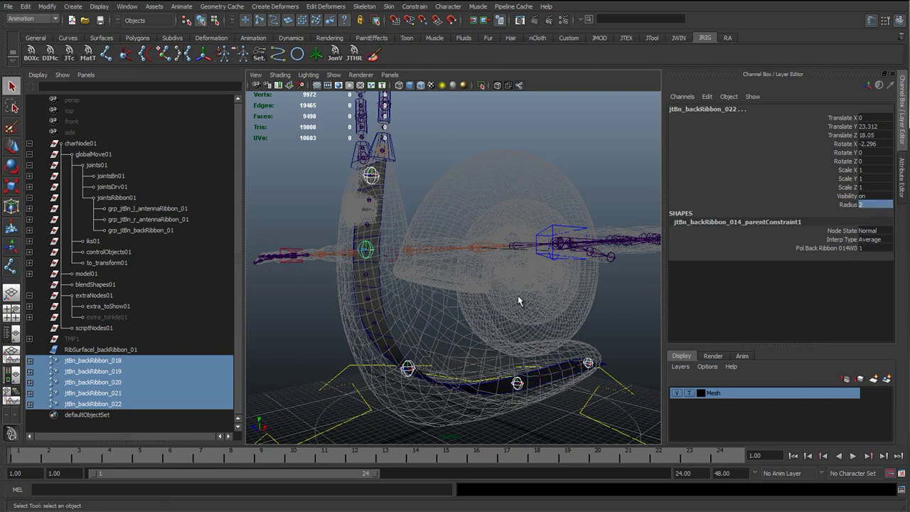
- Delete the parent constraints nested under the five duplicated joints jtBn_backRibbon_018 to jtBn_backRibbon_022
{"action": "left_click", "coordinate": [29, 361]}
{"action": "left_click", "coordinate": [29, 382]}
{"action": "left_click", "coordinate": [29, 403]}
{"action": "left_click", "coordinate": [30, 425]}
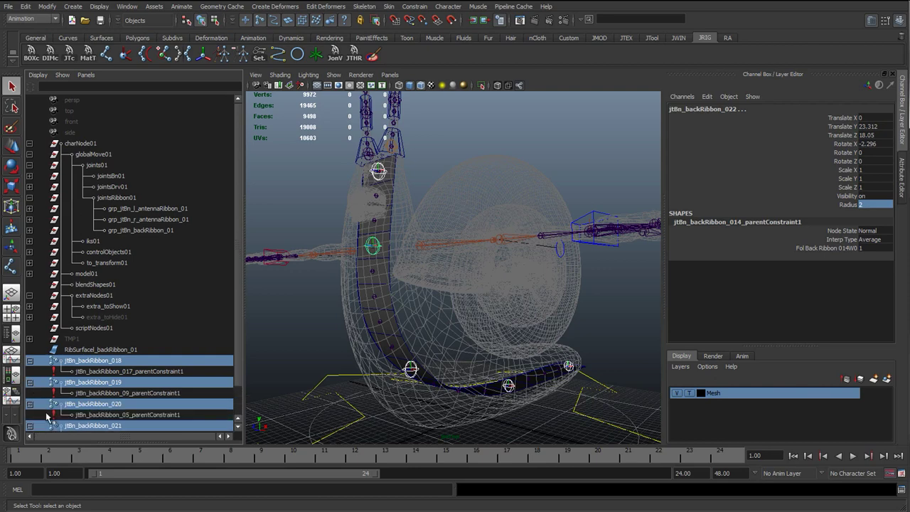
{"action": "scroll", "coordinate": [51, 416], "scroll_direction": "down", "scroll_amount": 1}
{"action": "left_click", "coordinate": [30, 414]}
{"action": "left_click", "coordinate": [84, 426]}
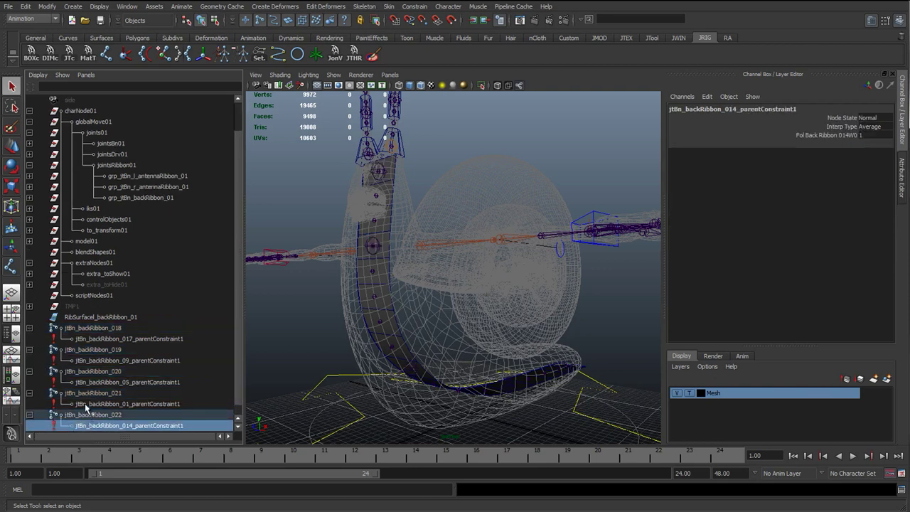
{"action": "left_click", "coordinate": [85, 404], "text": "ctrl"}
{"action": "left_click", "coordinate": [78, 383], "text": "ctrl"}
{"action": "left_click", "coordinate": [80, 360], "text": "ctrl"}
{"action": "left_click", "coordinate": [82, 350], "text": "ctrl"}
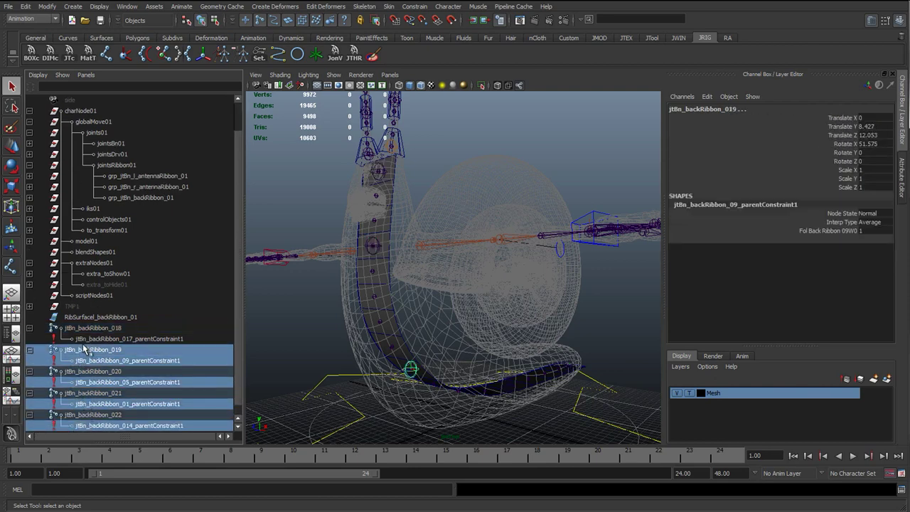
{"action": "left_click", "coordinate": [89, 348], "text": "ctrl"}
{"action": "left_click", "coordinate": [91, 340], "text": "shift"}
{"action": "key", "text": "Delete"}
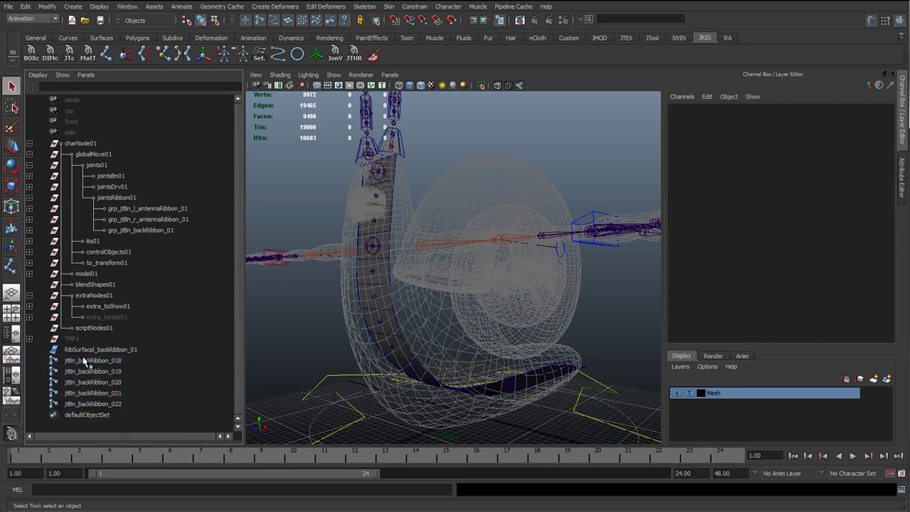
- Smooth bind RibSurfaceI_backRibbon_01 to the five duplicated joints, using selected joints, closest distance, weight blended skinning and 3 max influences
{"action": "left_click_drag", "start_coordinate": [87, 360], "coordinate": [80, 403]}
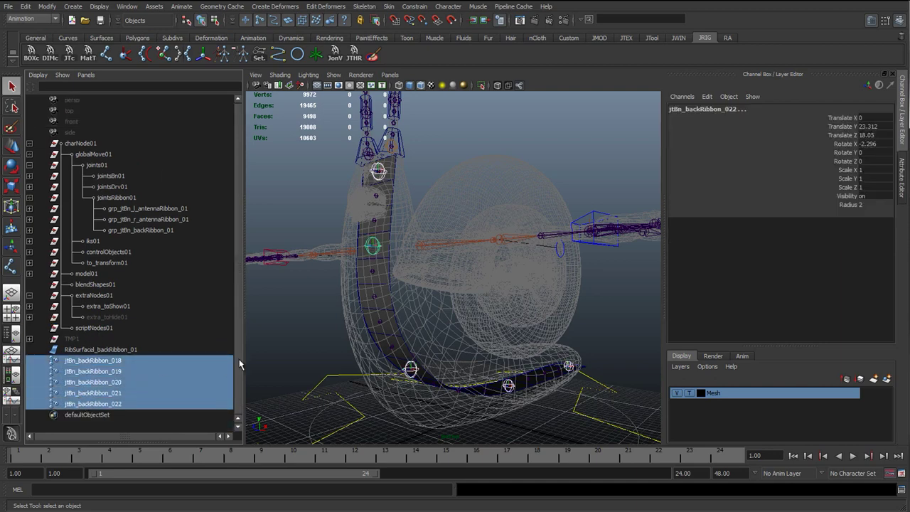
{"action": "left_click_drag", "start_coordinate": [361, 305], "coordinate": [162, 350], "text": "alt"}
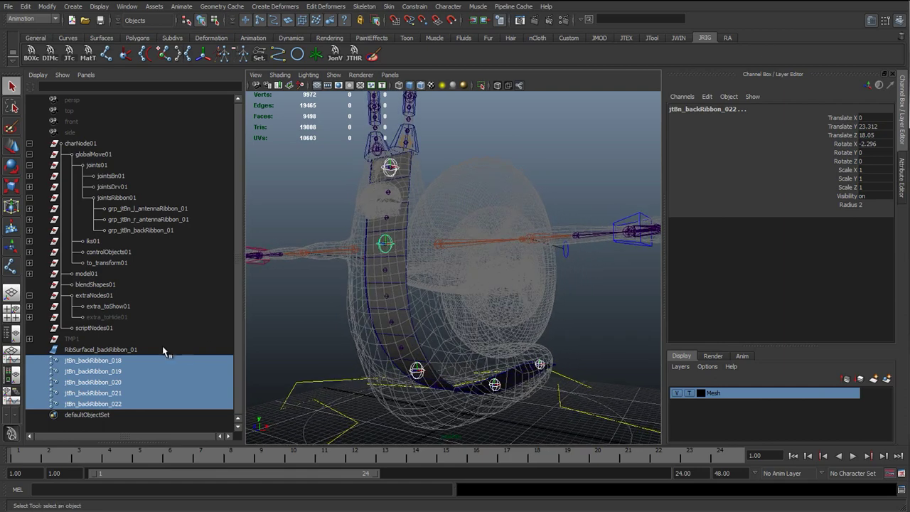
{"action": "left_click_drag", "start_coordinate": [402, 313], "coordinate": [363, 321], "text": "alt"}
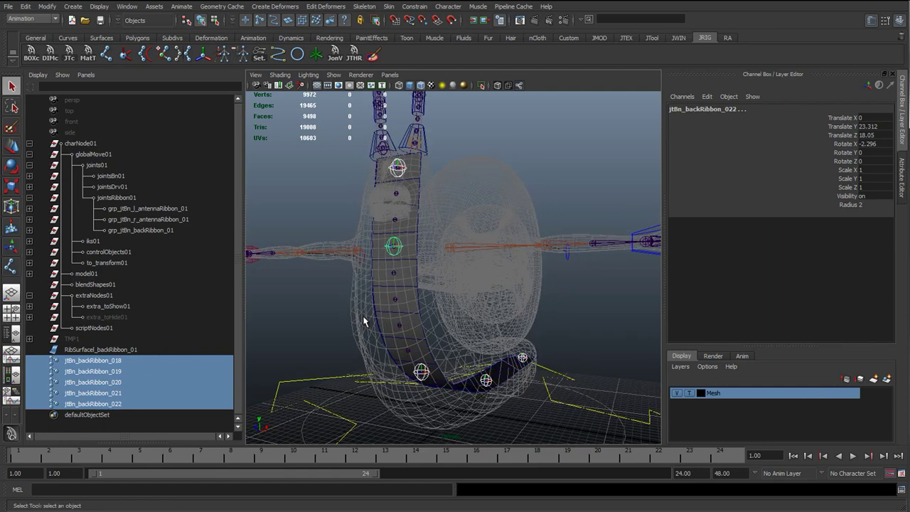
{"action": "left_click", "coordinate": [377, 276], "text": "shift"}
{"action": "left_click", "coordinate": [389, 7]}
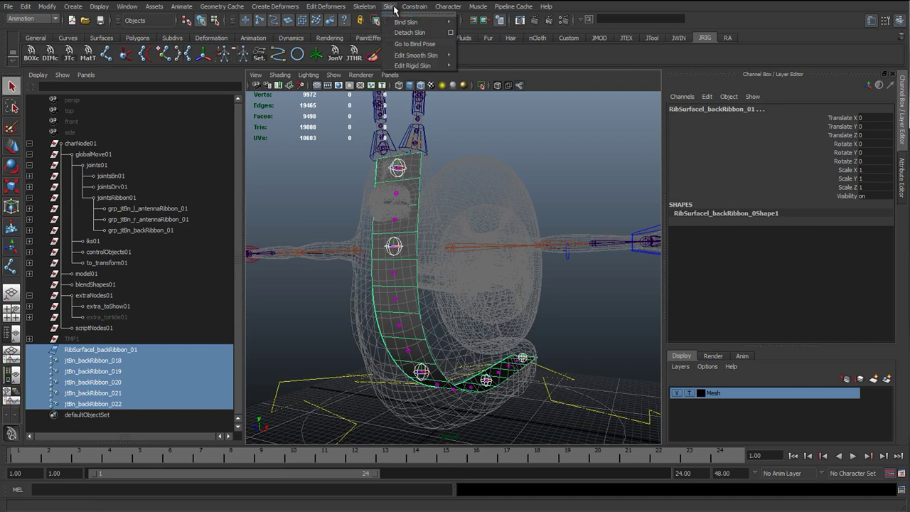
{"action": "mouse_move", "coordinate": [426, 22]}
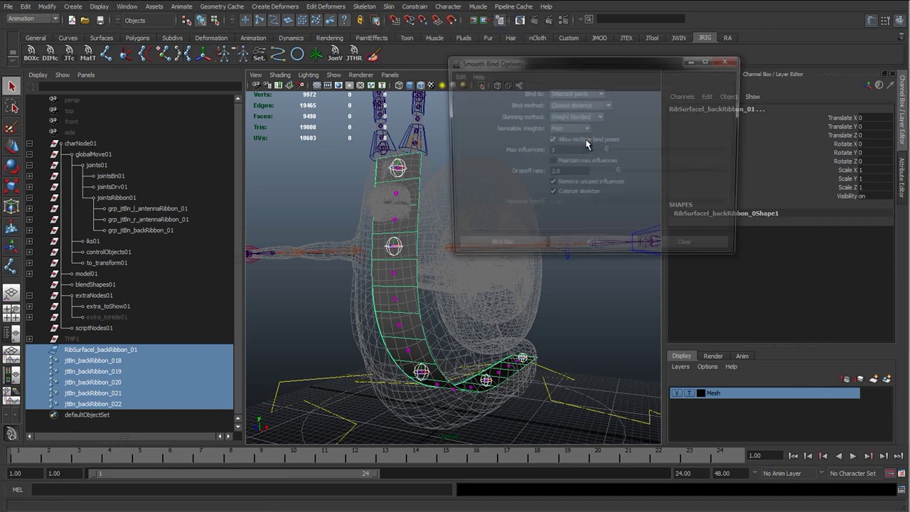
{"action": "left_click", "coordinate": [529, 29]}
{"action": "left_click", "coordinate": [566, 252]}
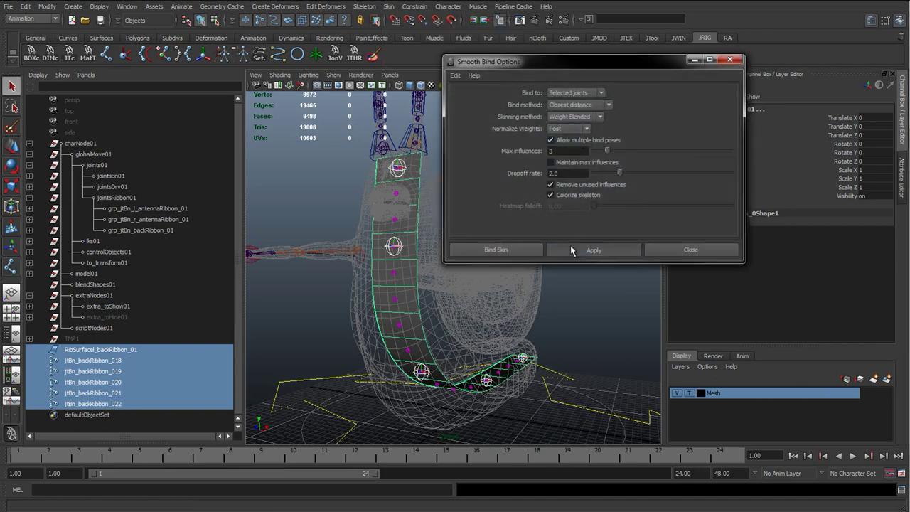
{"action": "left_click", "coordinate": [569, 150]}
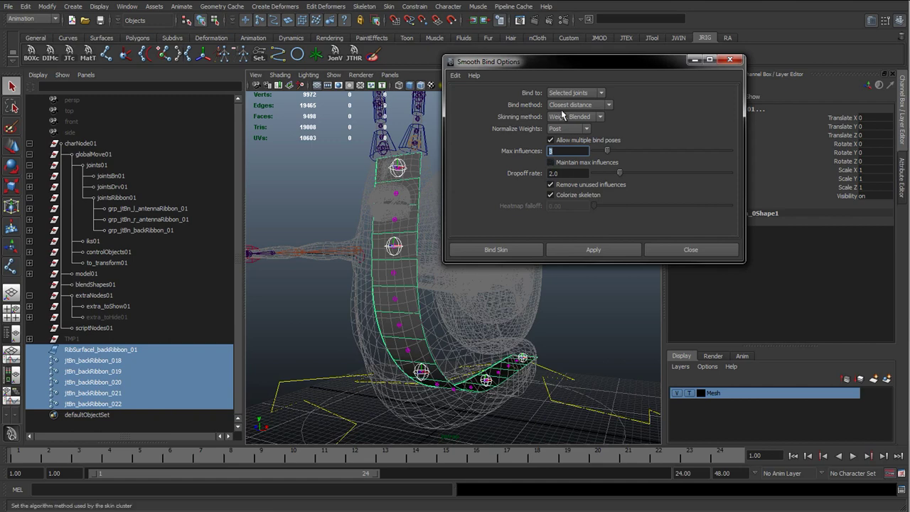
{"action": "left_click", "coordinate": [589, 250]}
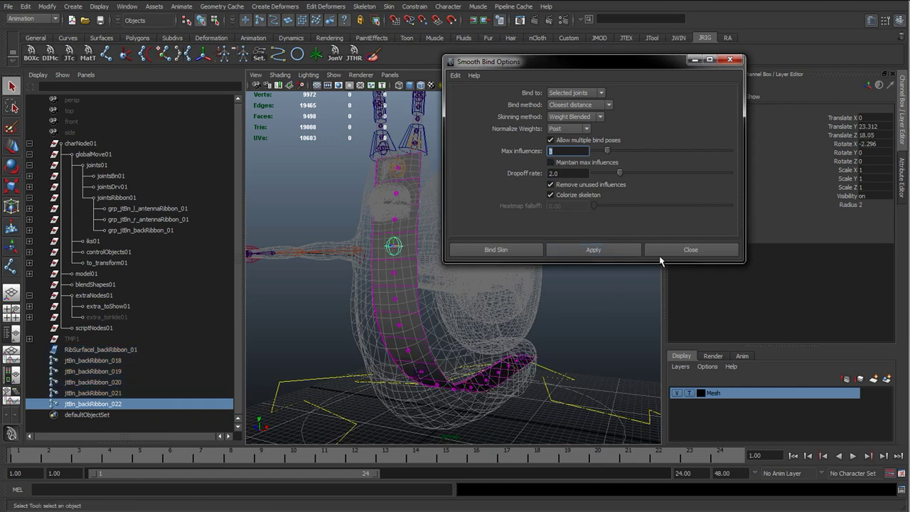
{"action": "left_click", "coordinate": [691, 249]}
- Test the ribbon's deformation by moving jtBn_backRibbon_022 and jtBn_backRibbon_019 in side view, and undo the moves
{"action": "key", "text": "e"}
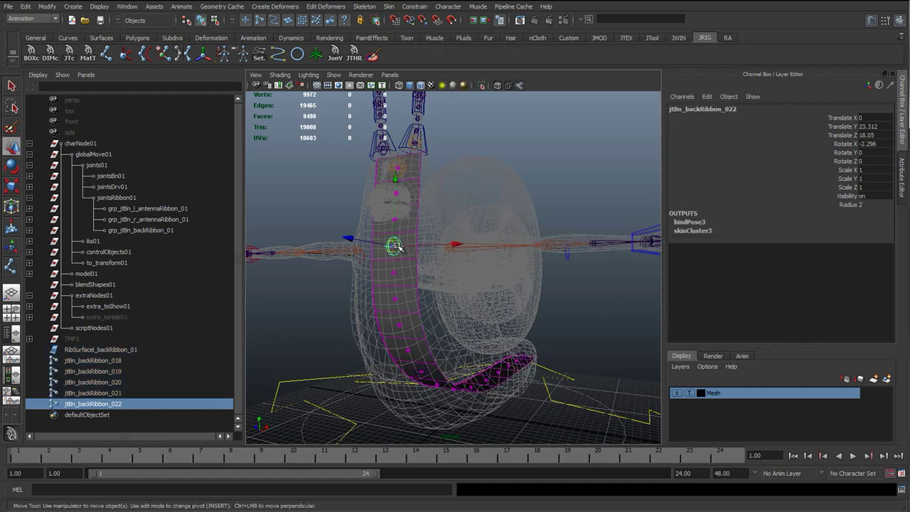
{"action": "left_click_drag", "start_coordinate": [414, 247], "coordinate": [299, 278]}
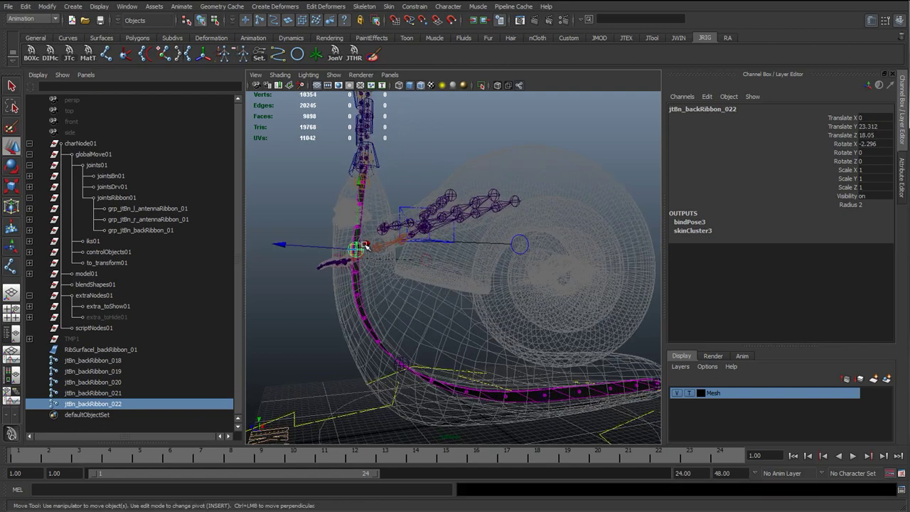
{"action": "left_click_drag", "start_coordinate": [361, 248], "coordinate": [384, 284]}
{"action": "left_click", "coordinate": [406, 355]}
{"action": "middle_click_drag", "start_coordinate": [403, 335], "coordinate": [332, 272], "text": "alt"}
{"action": "left_click", "coordinate": [331, 303]}
{"action": "left_click_drag", "start_coordinate": [330, 303], "coordinate": [370, 253]}
{"action": "key", "text": "ctrl+z"}
{"action": "key", "text": "ctrl+z"}
- Test how the lower curve of the ribbon follows jtBn_backRibbon_019 by moving that joint, and undo the move
{"action": "left_click_drag", "start_coordinate": [462, 309], "coordinate": [372, 299], "text": "alt"}
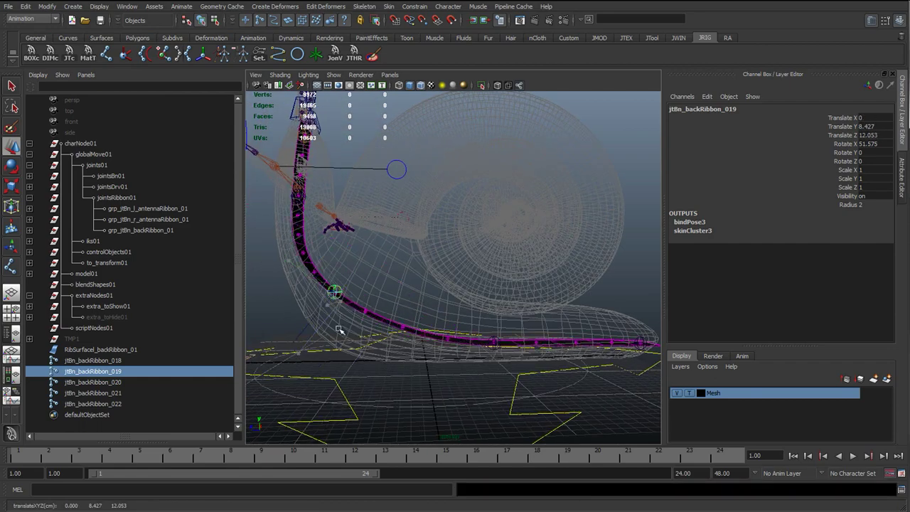
{"action": "left_click_drag", "start_coordinate": [356, 257], "coordinate": [335, 334]}
{"action": "left_click_drag", "start_coordinate": [392, 282], "coordinate": [349, 297]}
{"action": "key", "text": "ctrl+z"}
- Examine the bound back ribbon and its driver joints inside the snail's body from several angles, and clear the selection
{"action": "right_click_drag", "start_coordinate": [465, 264], "coordinate": [378, 263], "text": "alt"}
{"action": "left_click_drag", "start_coordinate": [432, 253], "coordinate": [562, 258], "text": "alt"}
{"action": "left_click_drag", "start_coordinate": [408, 169], "coordinate": [361, 283], "text": "alt"}
{"action": "key", "text": "q"}
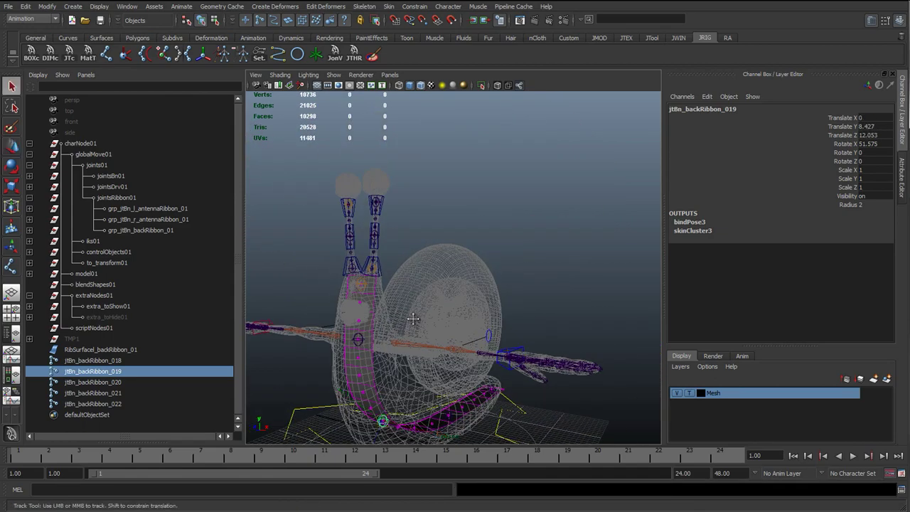
{"action": "left_click_drag", "start_coordinate": [404, 421], "coordinate": [299, 216], "text": "alt"}
{"action": "left_click_drag", "start_coordinate": [349, 235], "coordinate": [403, 276], "text": "alt"}
{"action": "left_click_drag", "start_coordinate": [423, 237], "coordinate": [386, 148], "text": "alt"}
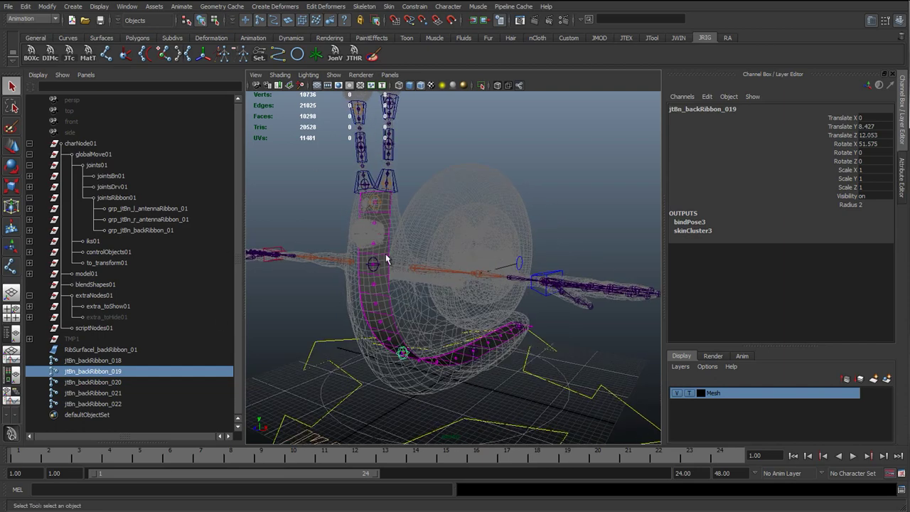
{"action": "left_click_drag", "start_coordinate": [386, 260], "coordinate": [407, 301], "text": "alt"}
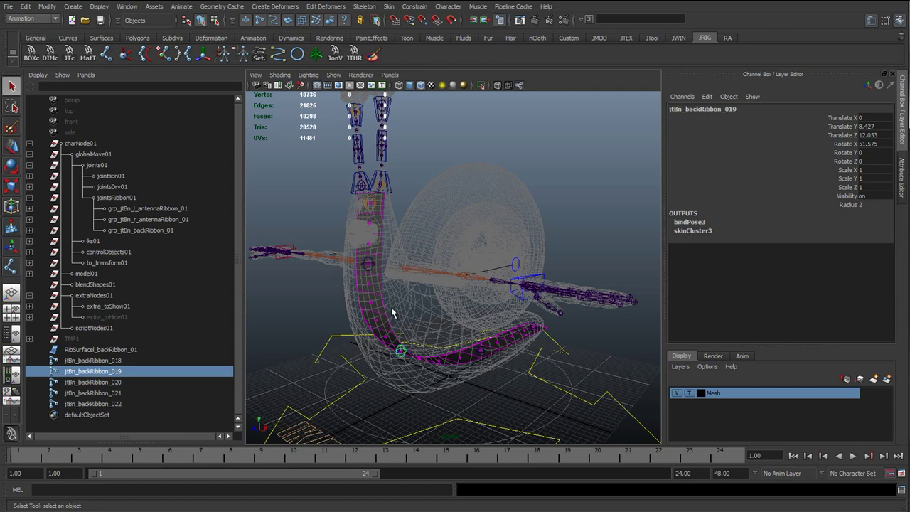
{"action": "left_click_drag", "start_coordinate": [391, 313], "coordinate": [325, 189], "text": "alt"}
{"action": "left_click", "coordinate": [325, 190]}
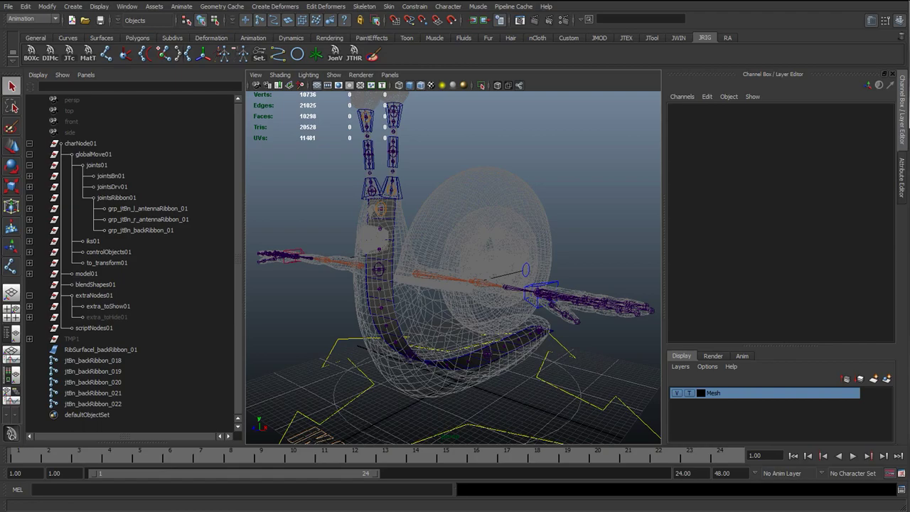